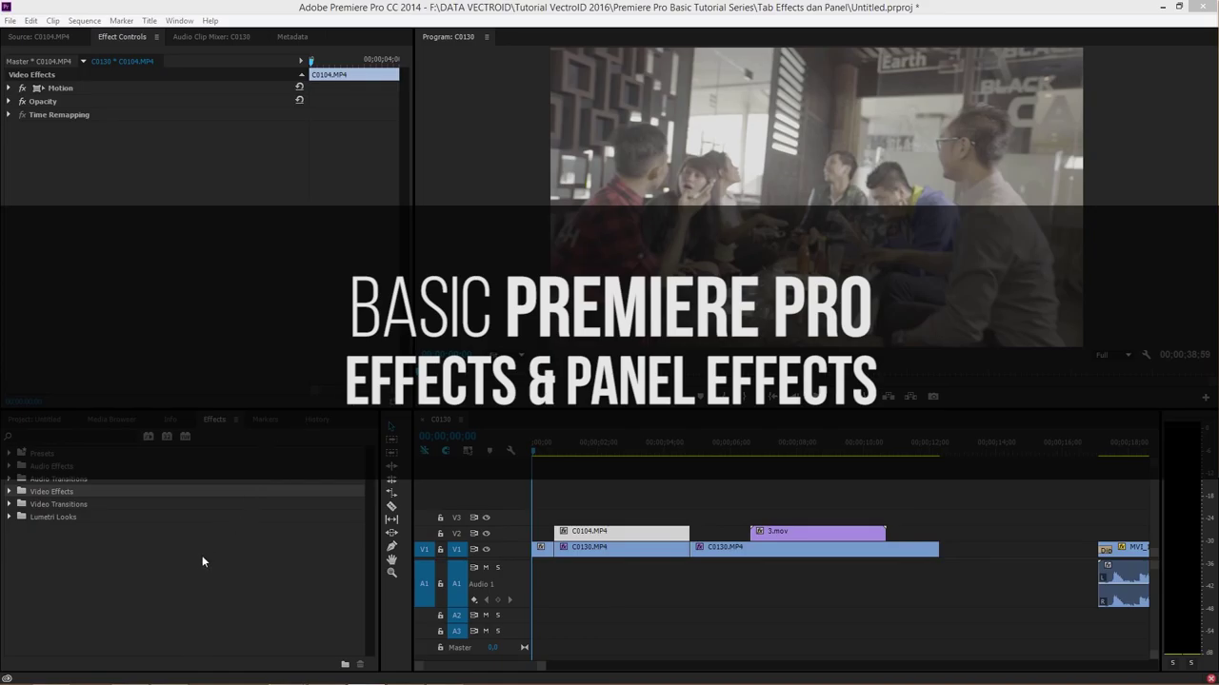
Select the first C0130.MP4 clip on V1 and show its Motion, Opacity and Time Remapping effects
{"action": "left_click", "coordinate": [540, 550]}
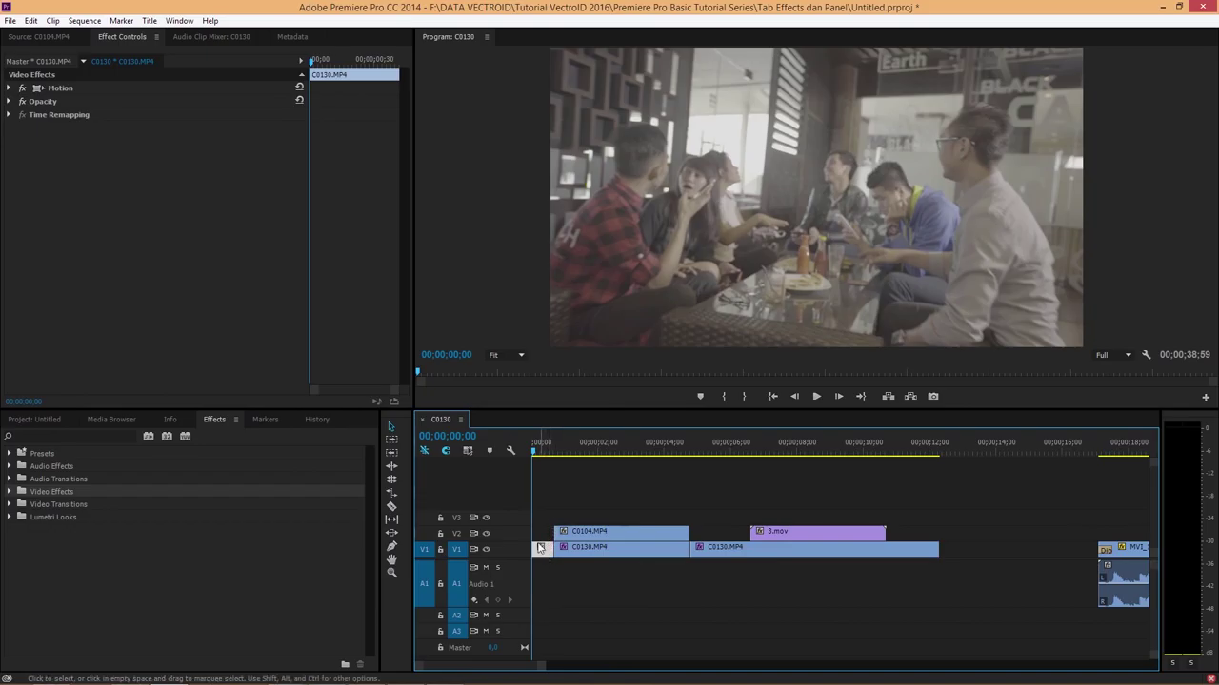
{"action": "left_click", "coordinate": [65, 90]}
{"action": "left_click", "coordinate": [46, 104]}
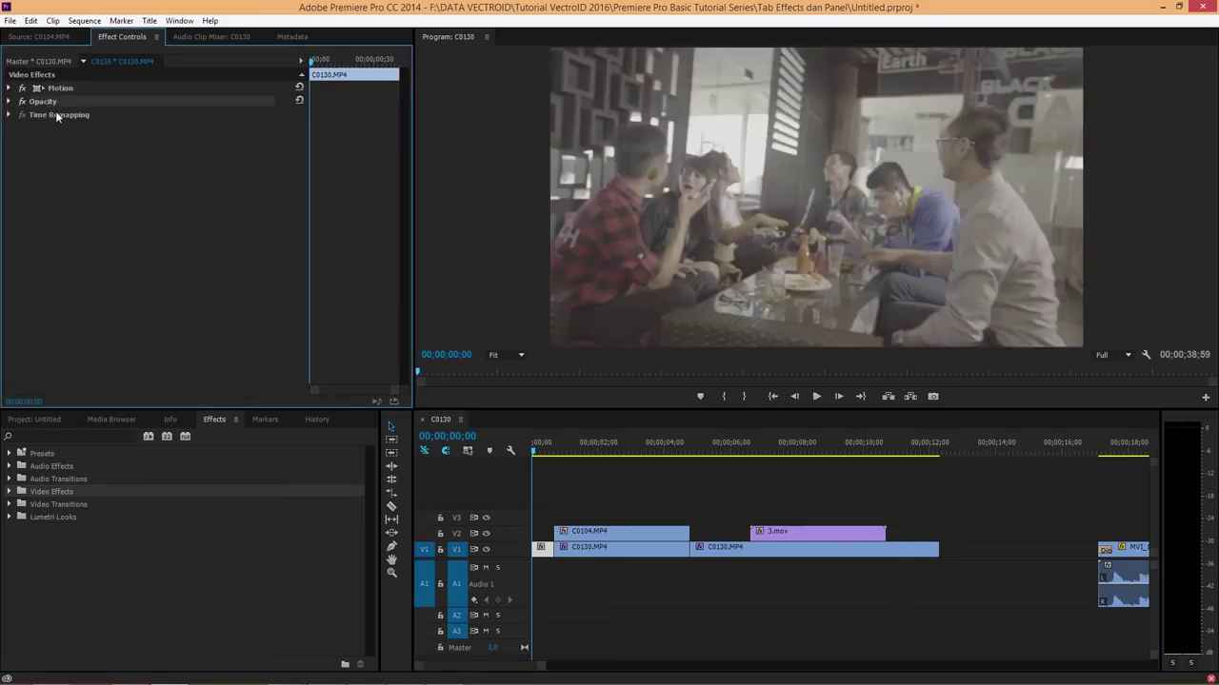
{"action": "left_click", "coordinate": [55, 114]}
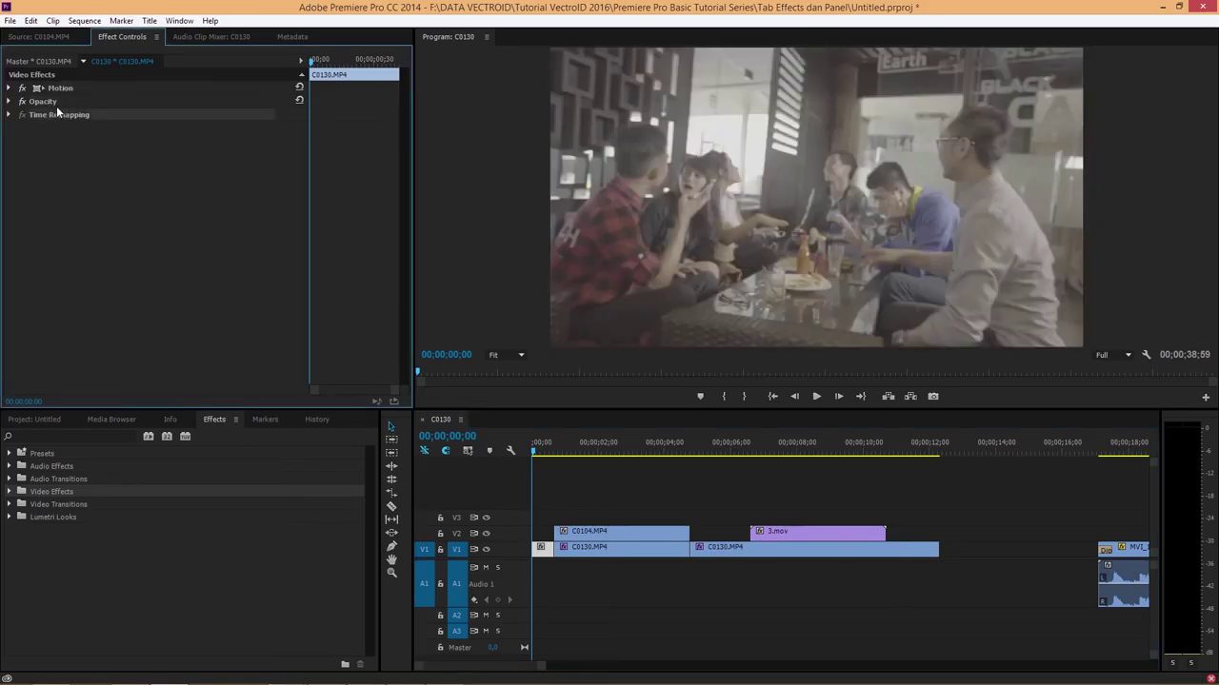
Scrub C0130.MP4's Motion Position, Scale and Rotation, then expand C0104.MP4's Opacity properties
{"action": "left_click", "coordinate": [60, 89]}
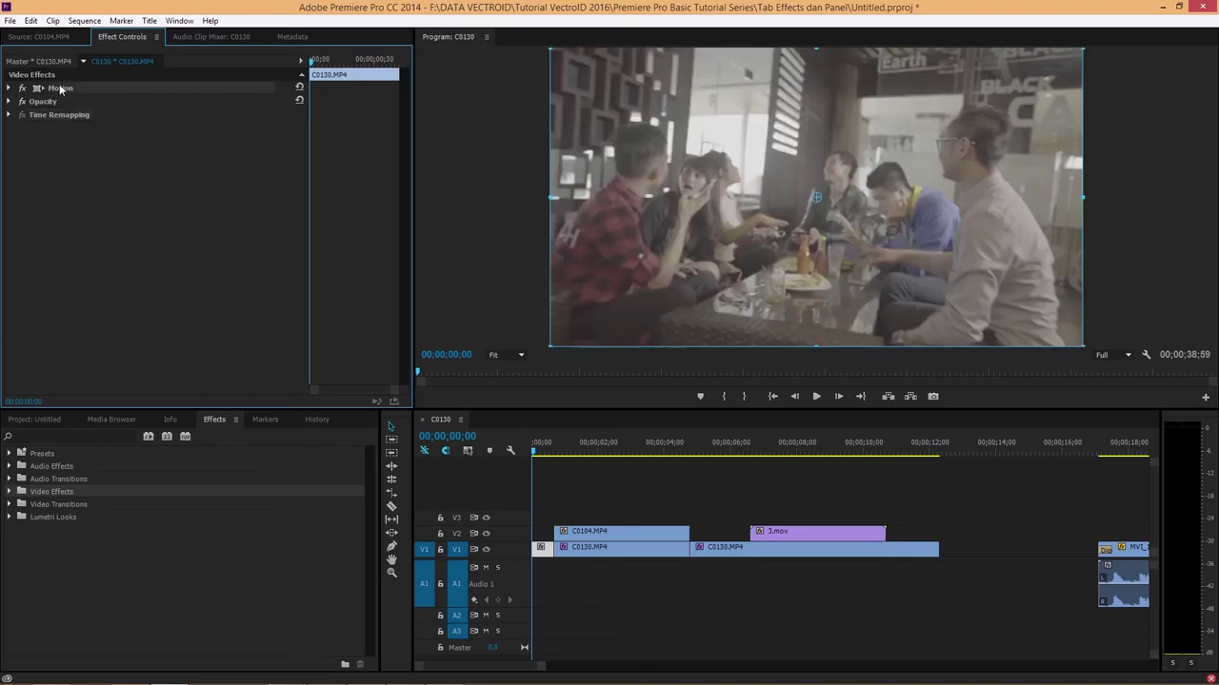
{"action": "left_click", "coordinate": [9, 88]}
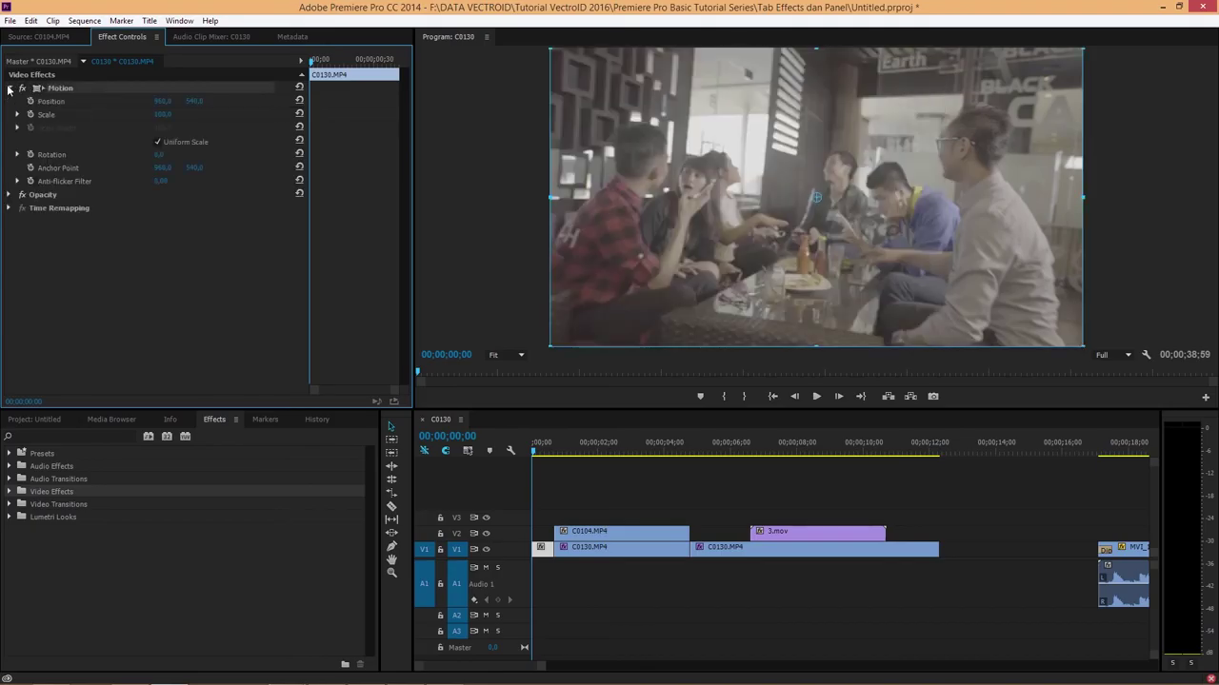
{"action": "mouse_move", "coordinate": [158, 101]}
{"action": "left_mouse_down"}
{"action": "mouse_move", "coordinate": [247, 105]}
{"action": "mouse_move", "coordinate": [190, 117]}
{"action": "mouse_move", "coordinate": [215, 116]}
{"action": "left_mouse_up"}
{"action": "left_click_drag", "start_coordinate": [158, 156], "coordinate": [176, 157]}
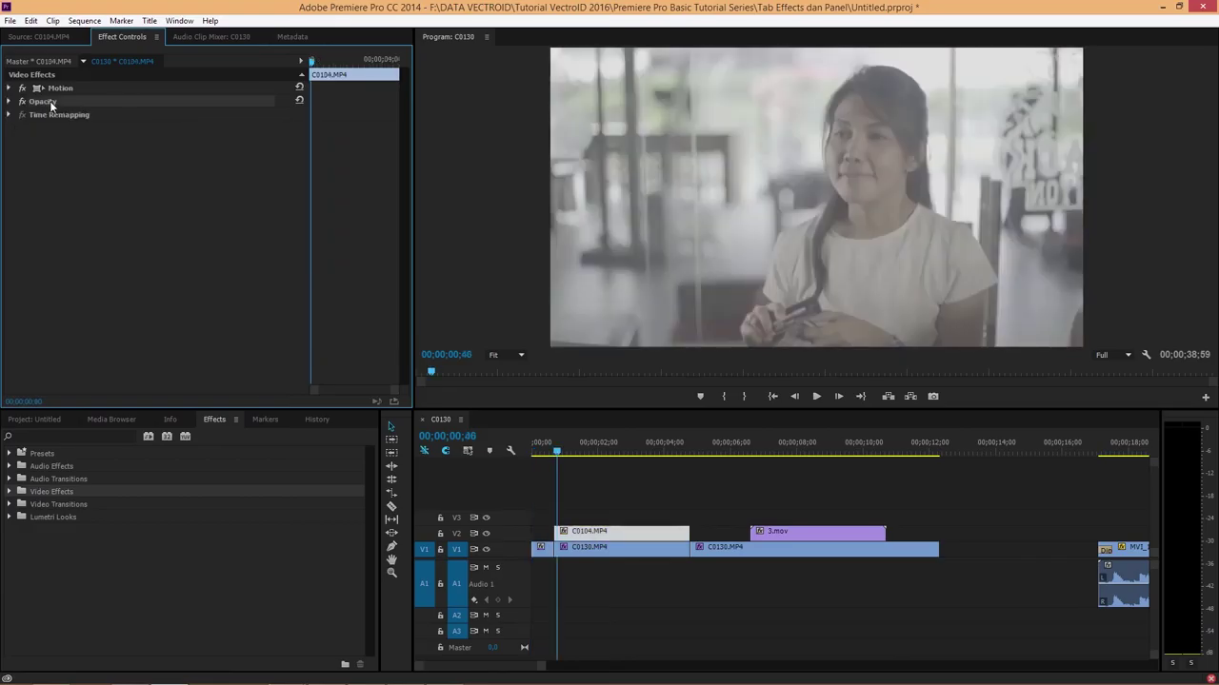
{"action": "left_click", "coordinate": [11, 102]}
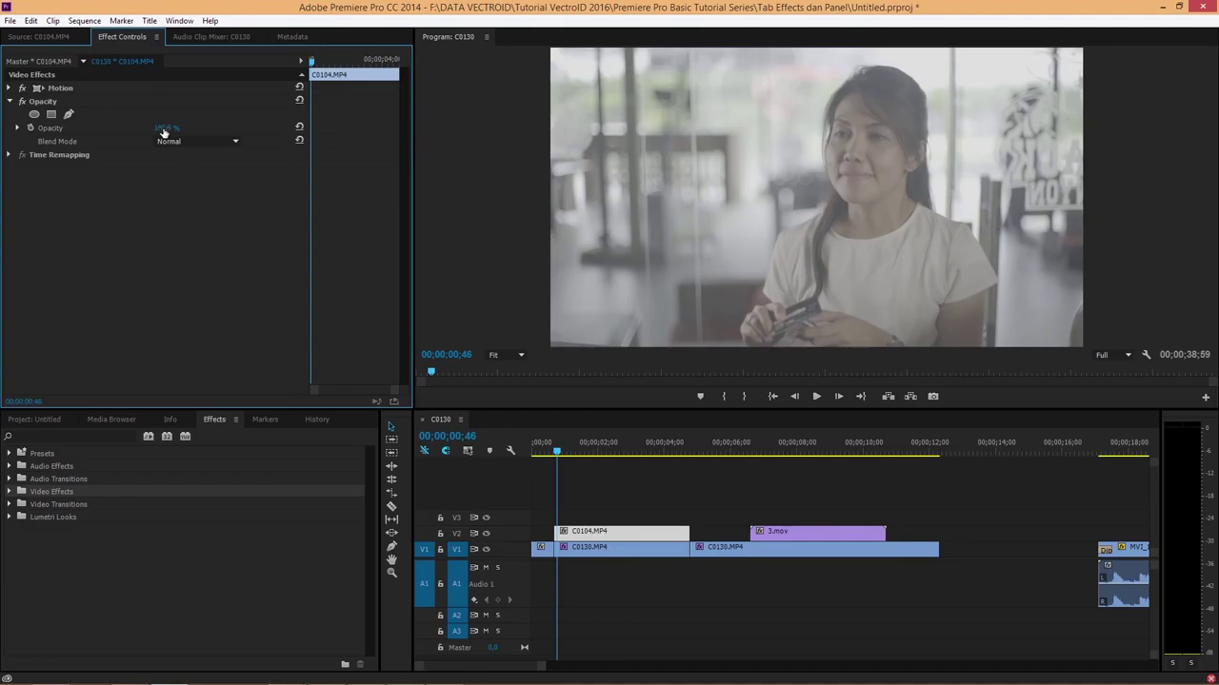
Fade C0104.MP4 to 37% opacity, then select the 3.mov clip to show its effect settings
{"action": "mouse_move", "coordinate": [164, 132]}
{"action": "left_mouse_down"}
{"action": "mouse_move", "coordinate": [48, 139]}
{"action": "mouse_move", "coordinate": [171, 133]}
{"action": "left_mouse_up"}
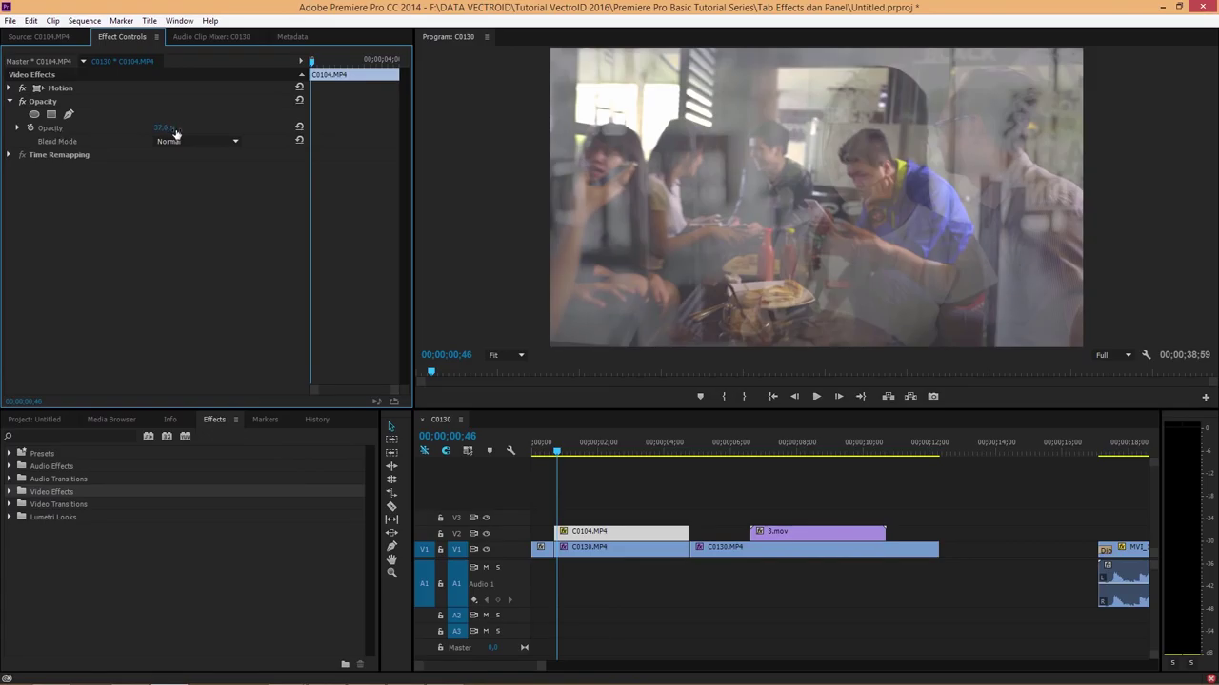
{"action": "left_click", "coordinate": [601, 535]}
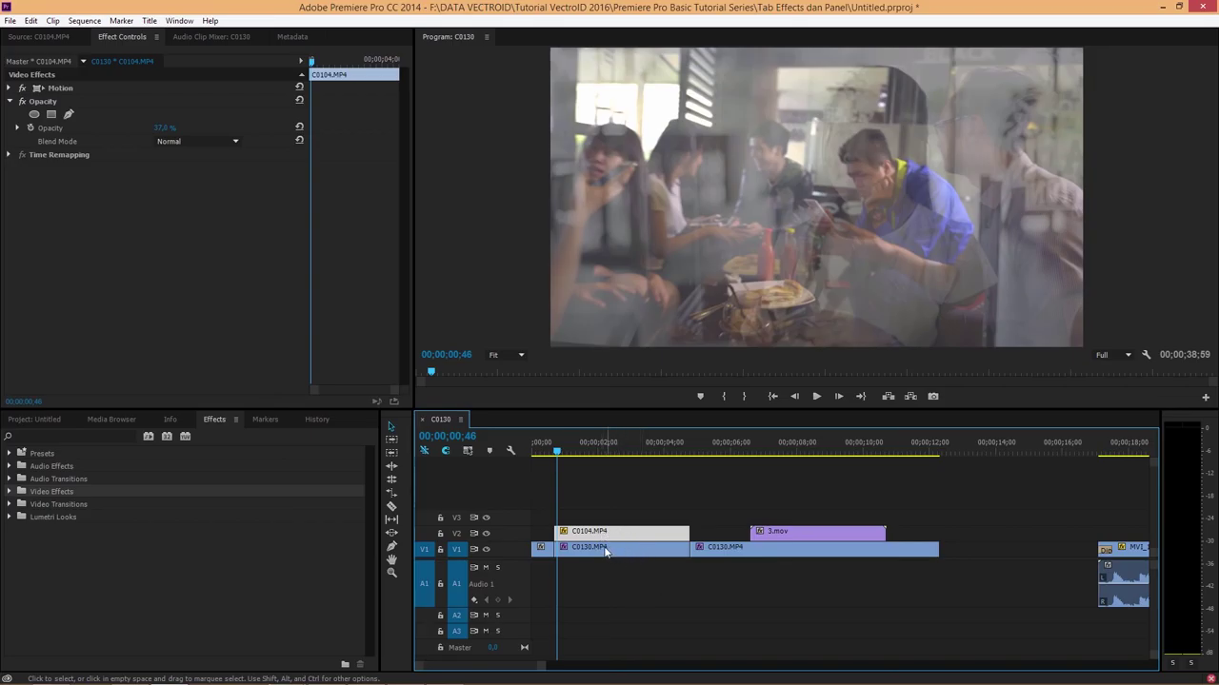
{"action": "left_click", "coordinate": [612, 552]}
{"action": "left_click", "coordinate": [756, 533]}
{"action": "left_click", "coordinate": [49, 103]}
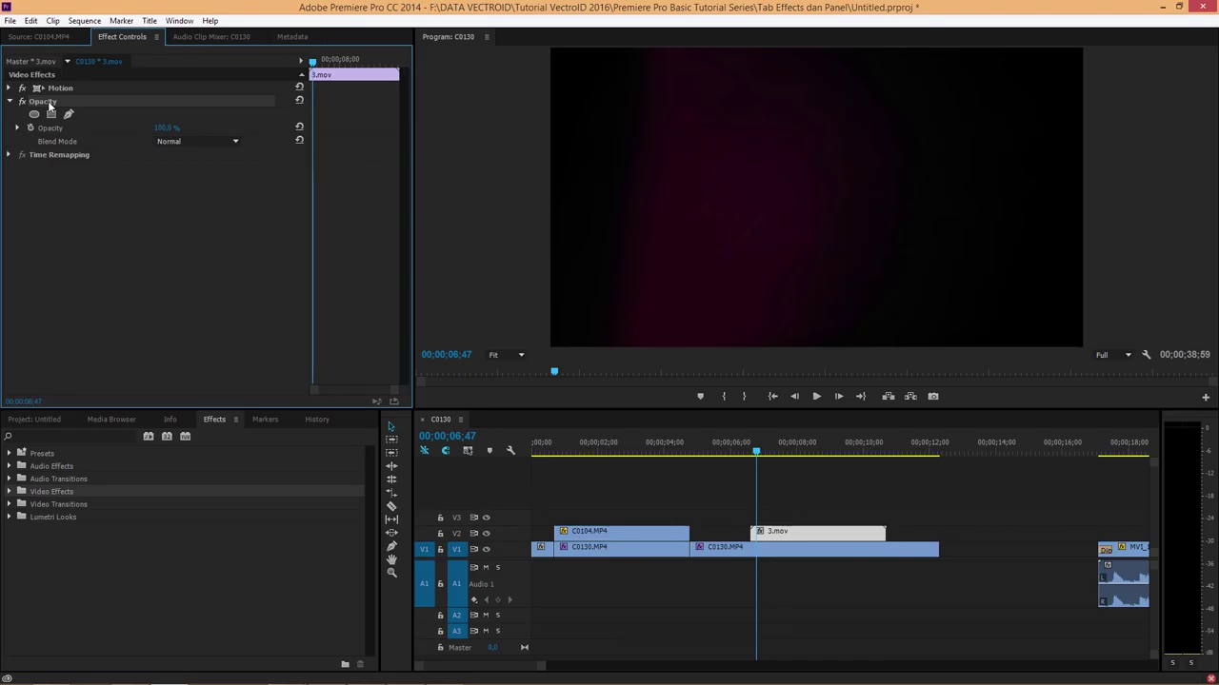
Set 3.mov's blend mode to Screen after comparing it with Normal, and return the playhead to the start
{"action": "left_click", "coordinate": [63, 142]}
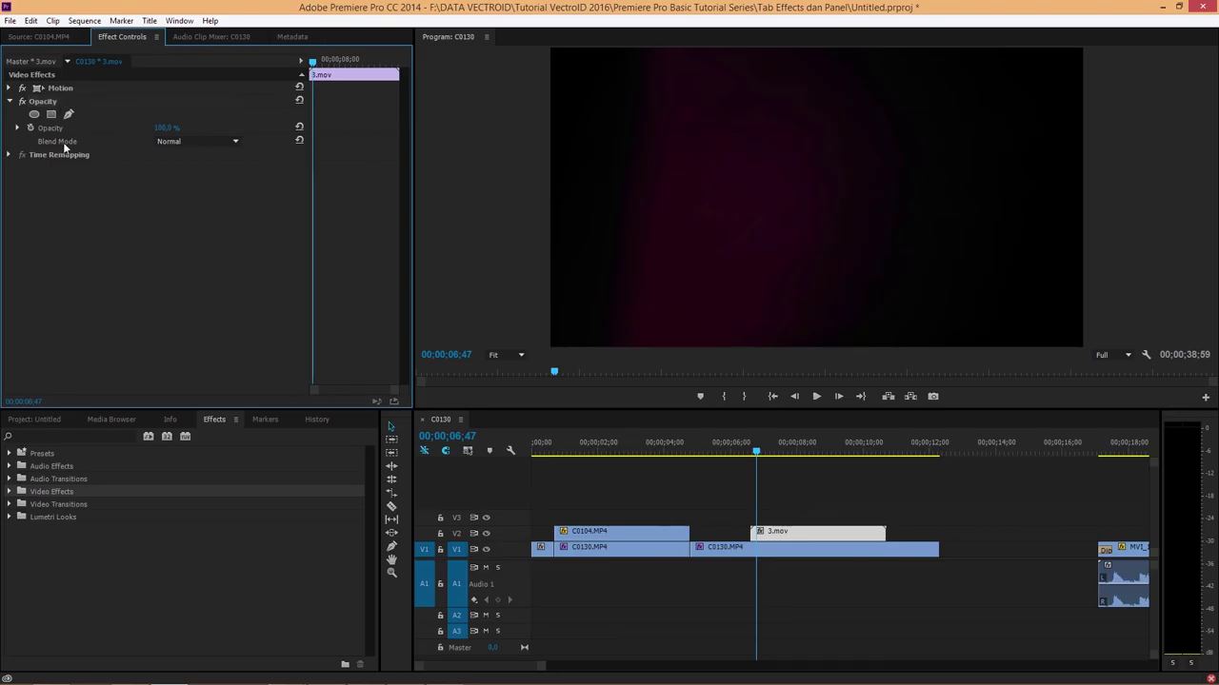
{"action": "left_click", "coordinate": [183, 143]}
{"action": "left_click", "coordinate": [189, 278]}
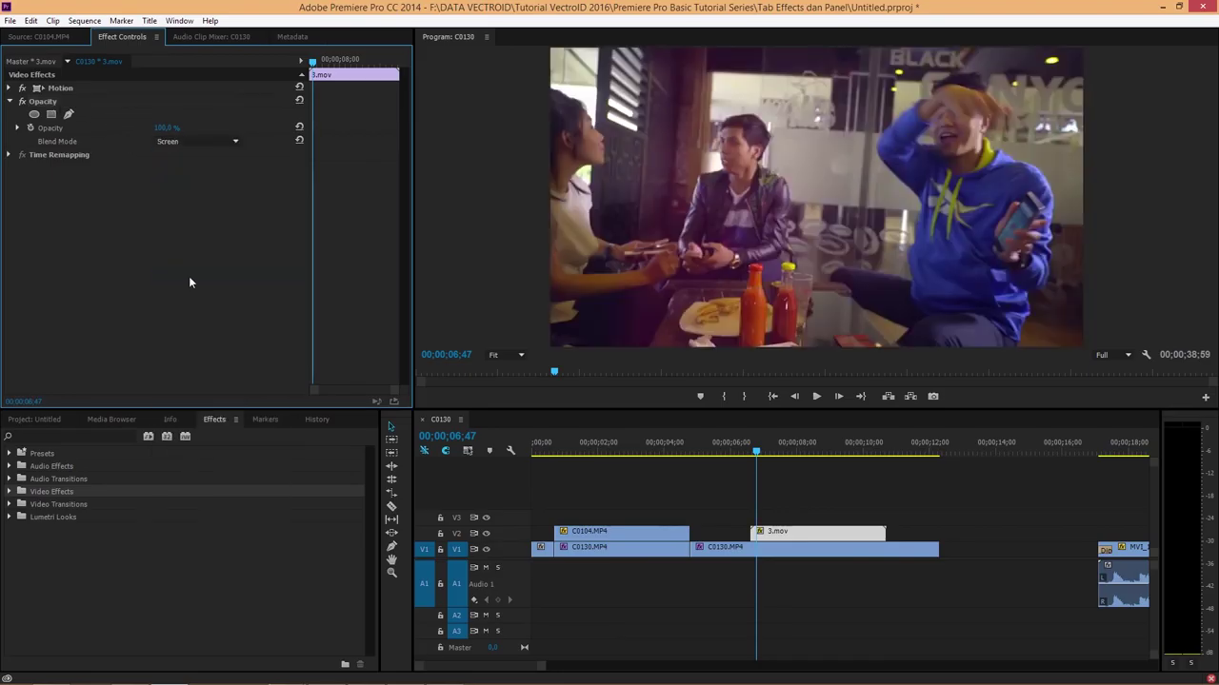
{"action": "left_click", "coordinate": [170, 144]}
{"action": "left_click", "coordinate": [176, 156]}
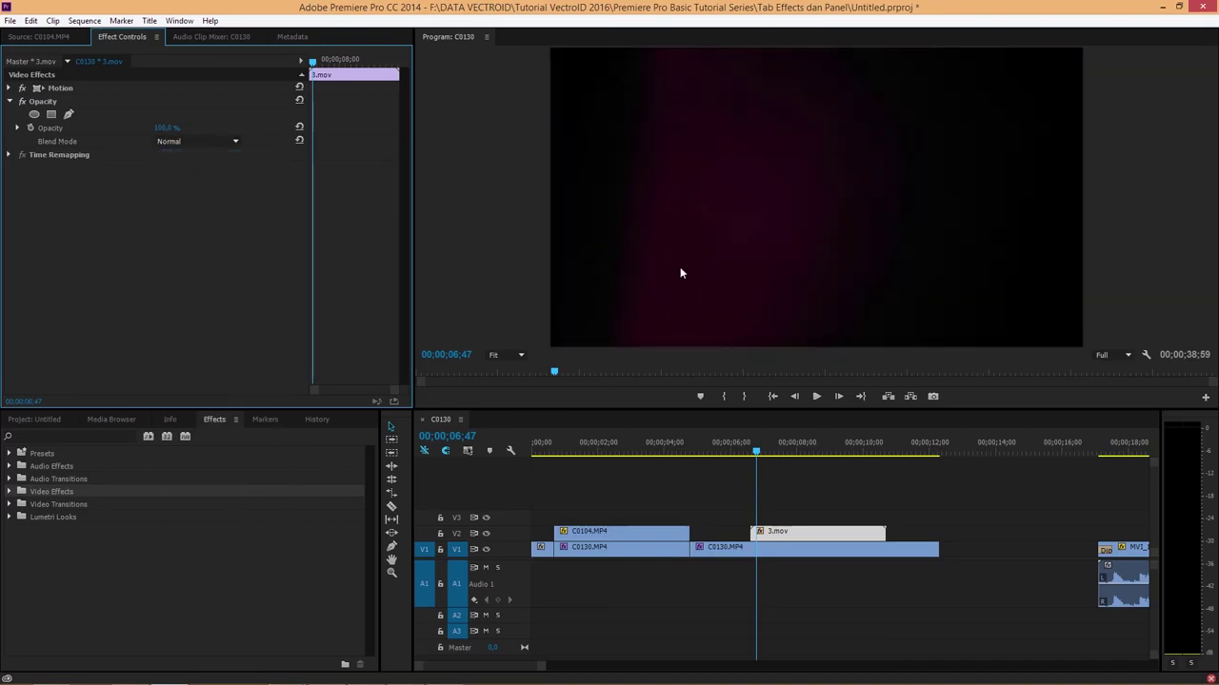
{"action": "left_click", "coordinate": [190, 141]}
{"action": "left_click", "coordinate": [190, 278]}
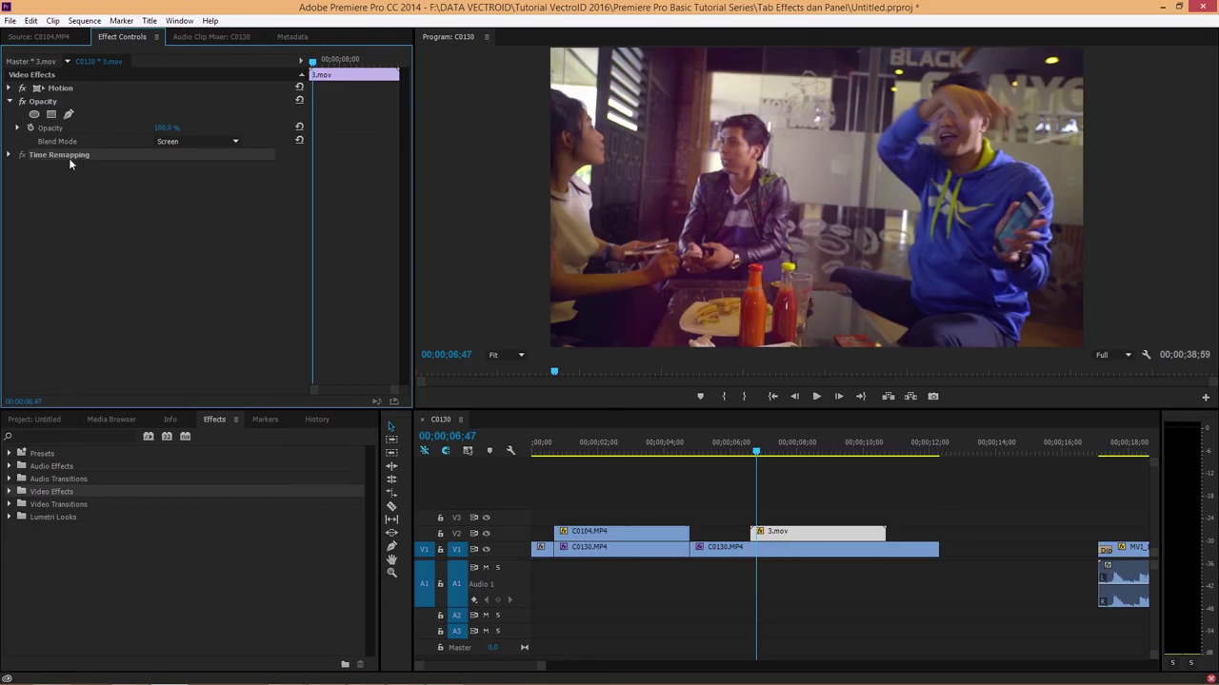
{"action": "key", "text": "Home"}
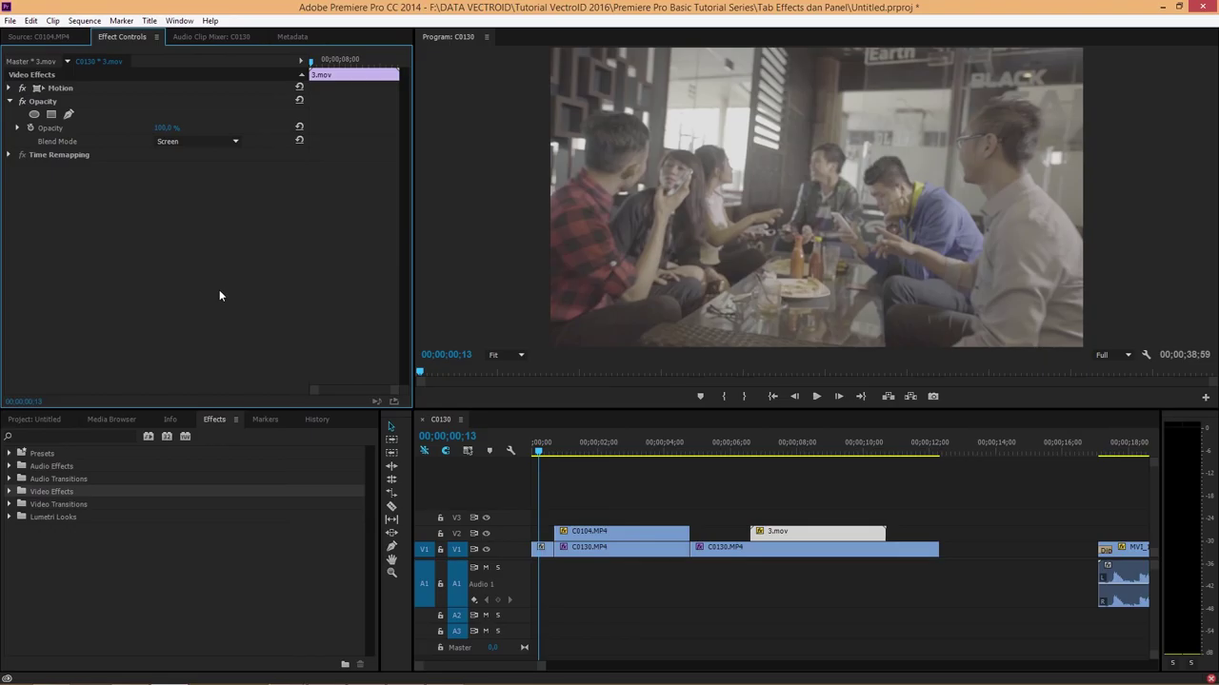
Drag Gaussian Blur from Video Effects > Blur & Sharpen onto the first C0130.MP4 clip
{"action": "left_click", "coordinate": [605, 478]}
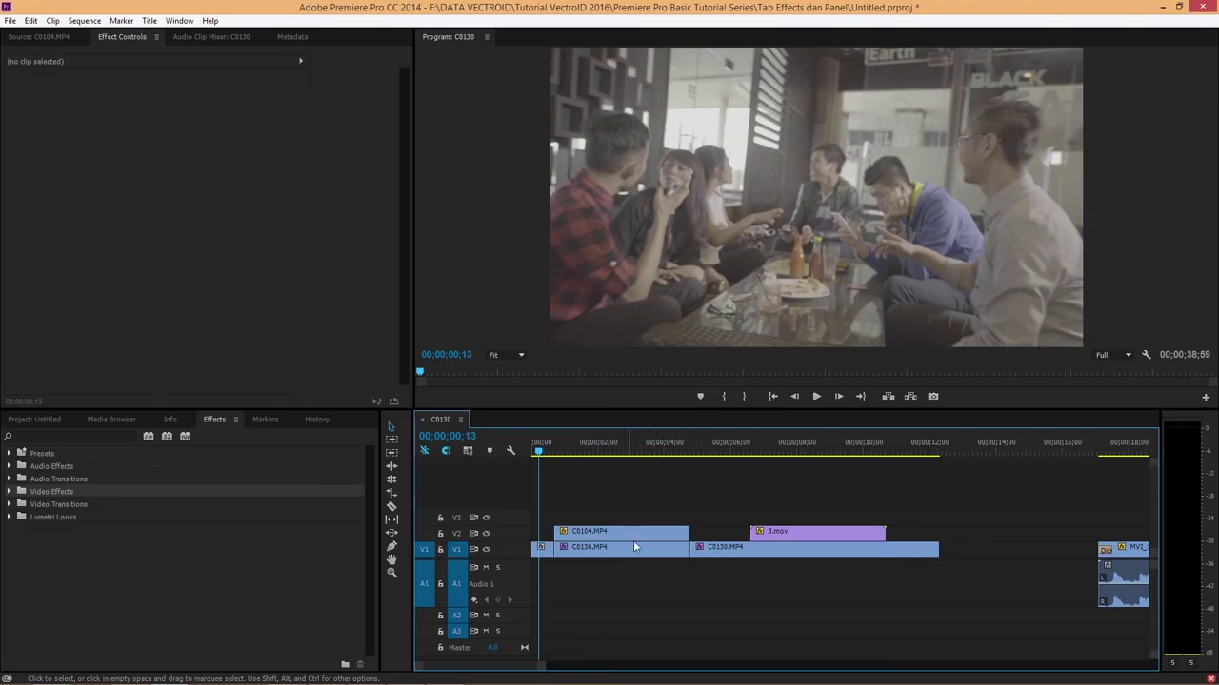
{"action": "left_click", "coordinate": [22, 493]}
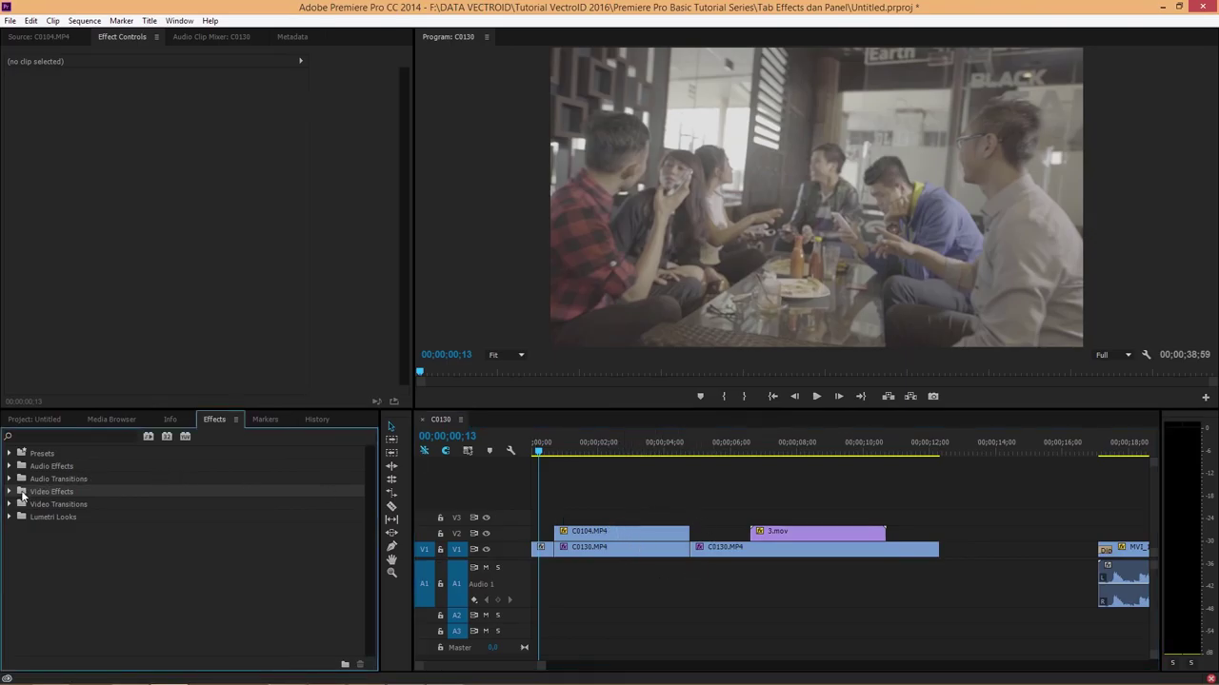
{"action": "left_click", "coordinate": [11, 493]}
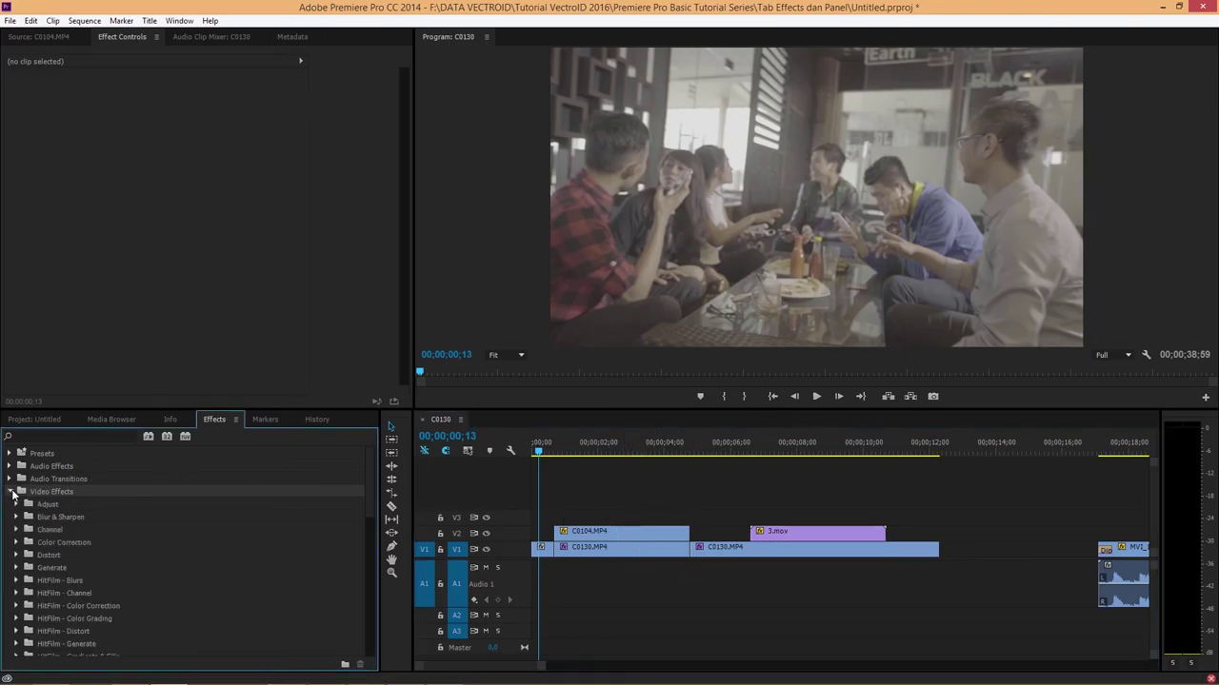
{"action": "left_click", "coordinate": [33, 519]}
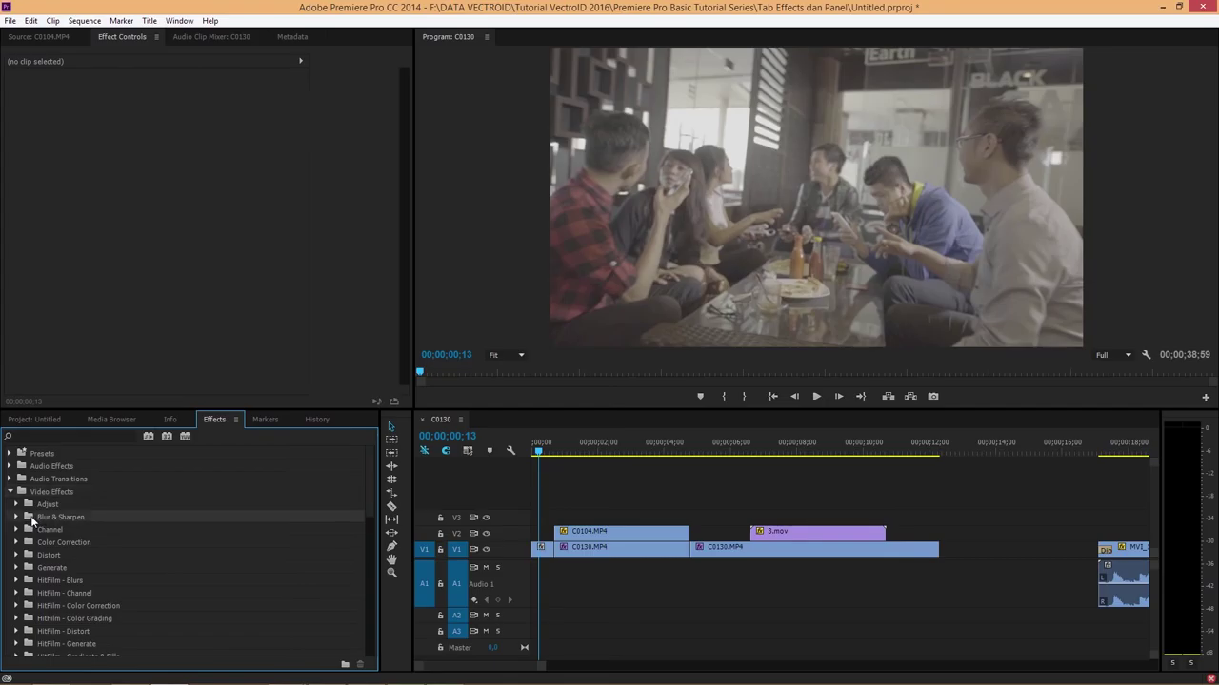
{"action": "left_click", "coordinate": [17, 518]}
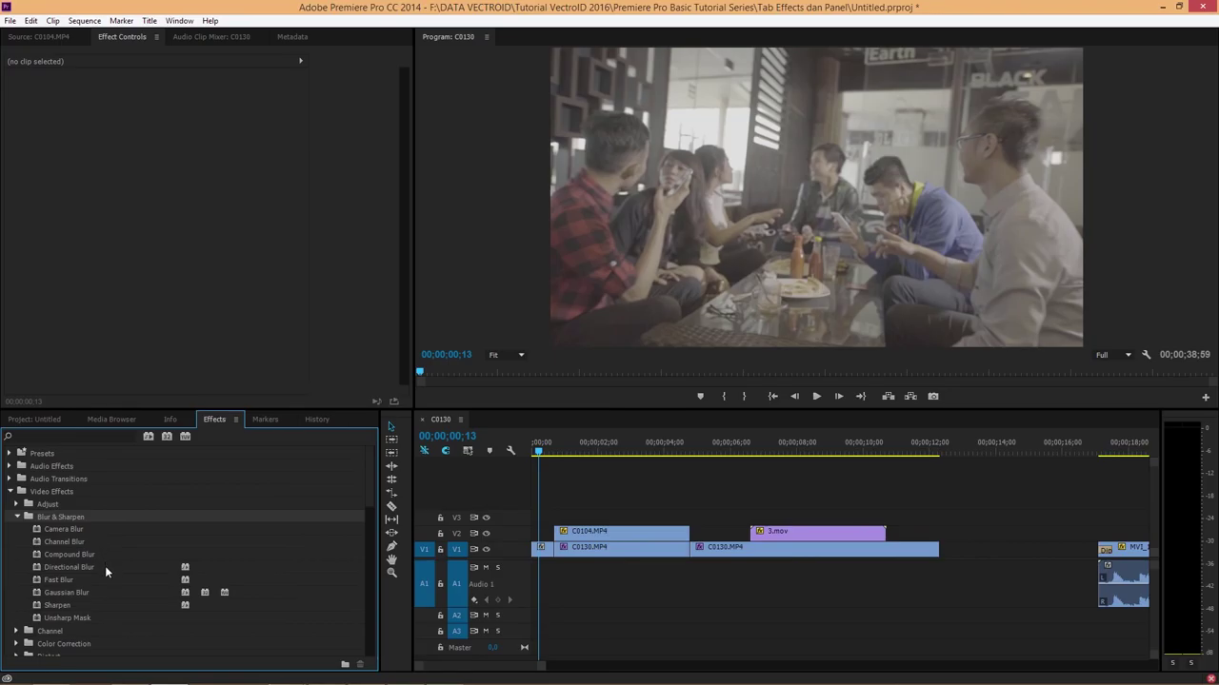
{"action": "left_click", "coordinate": [70, 593]}
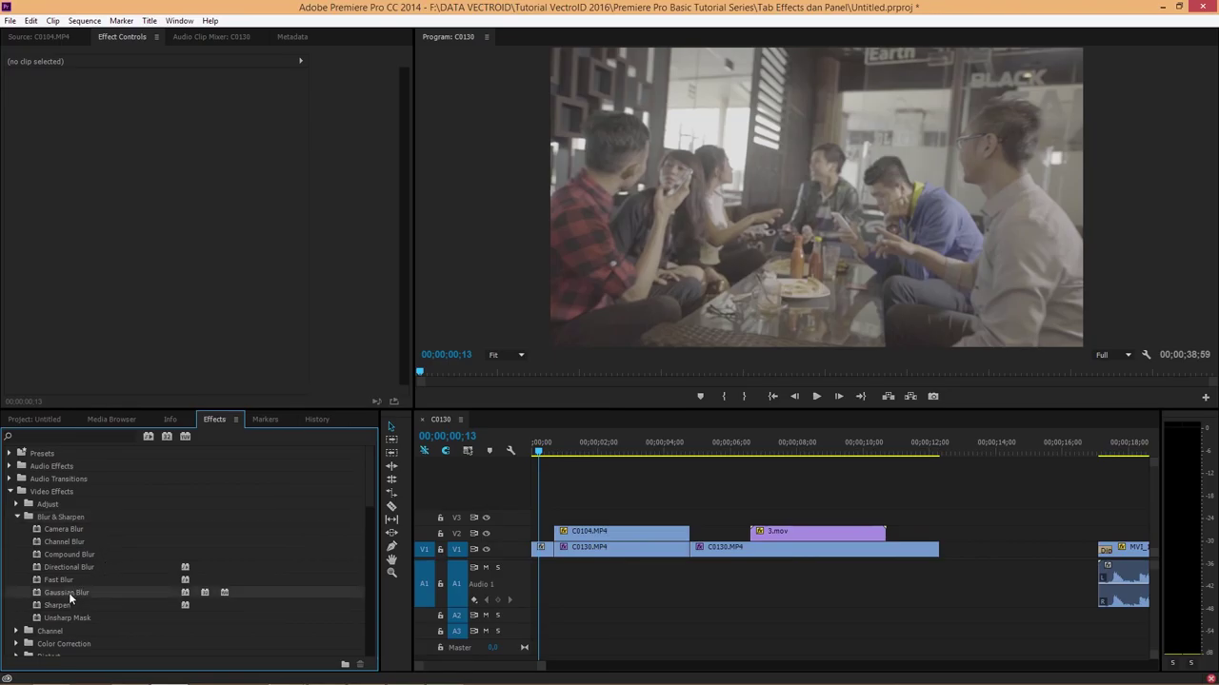
{"action": "left_click_drag", "start_coordinate": [52, 591], "coordinate": [539, 555]}
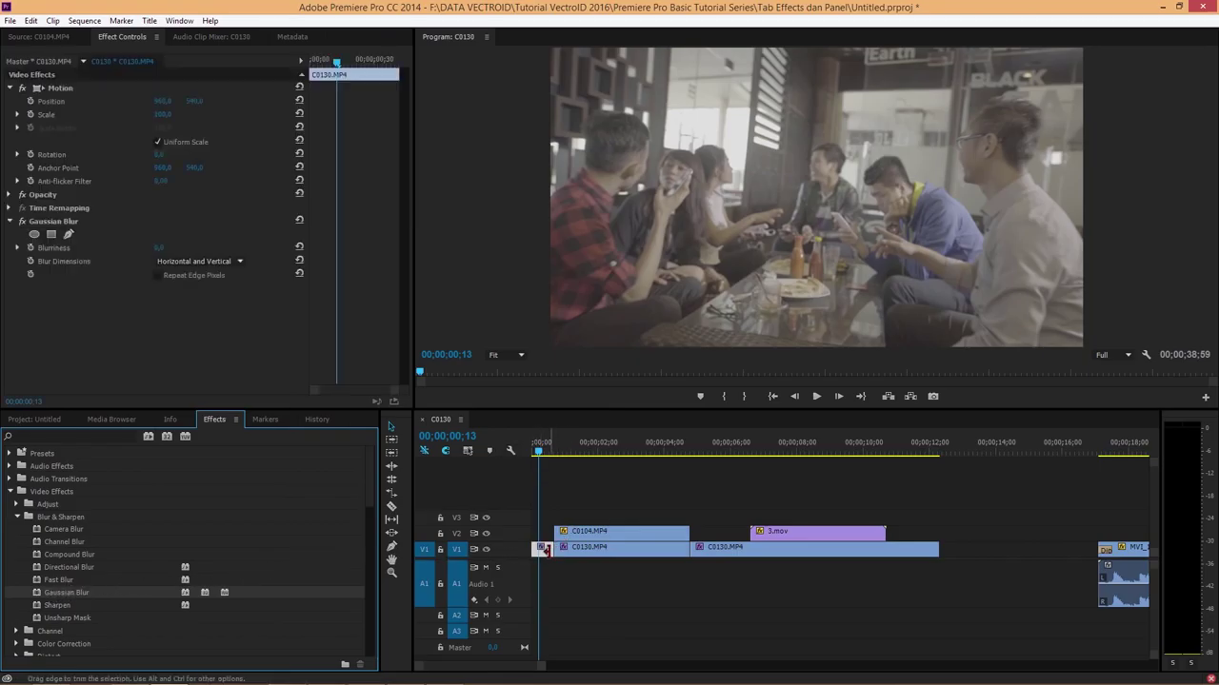
Try a heavy Gaussian Blur with Repeat Edge Pixels toggled, then delete the effect from C0130
{"action": "left_click", "coordinate": [193, 307]}
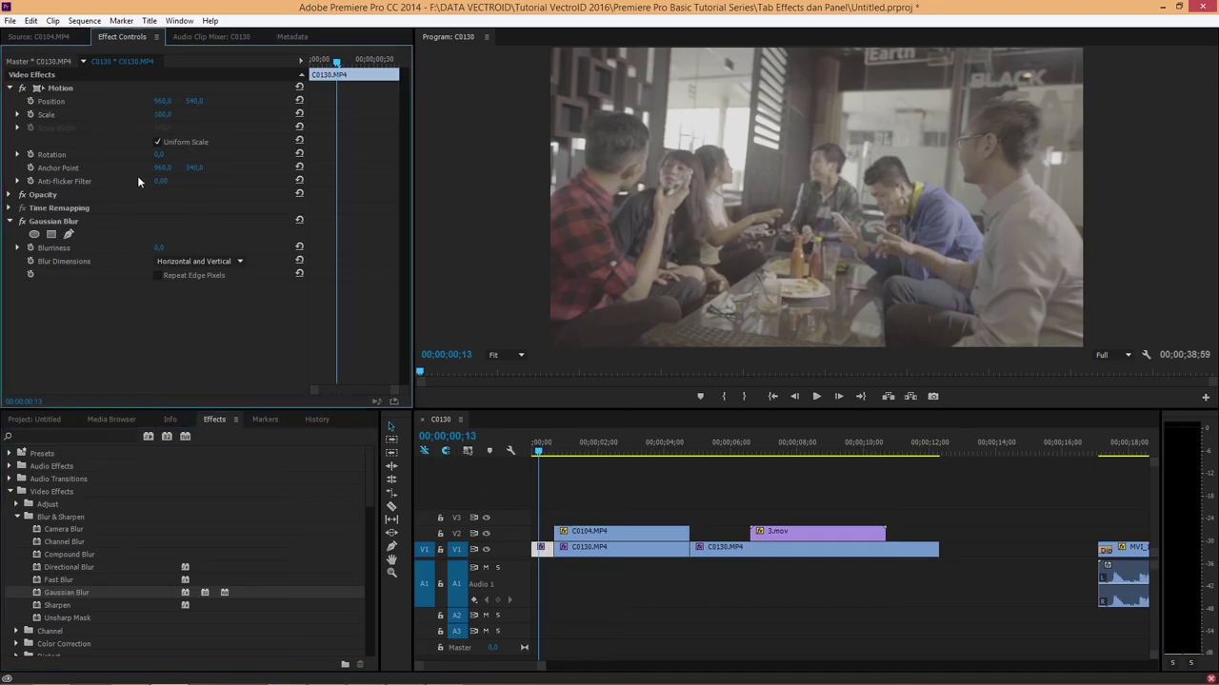
{"action": "left_click", "coordinate": [145, 221]}
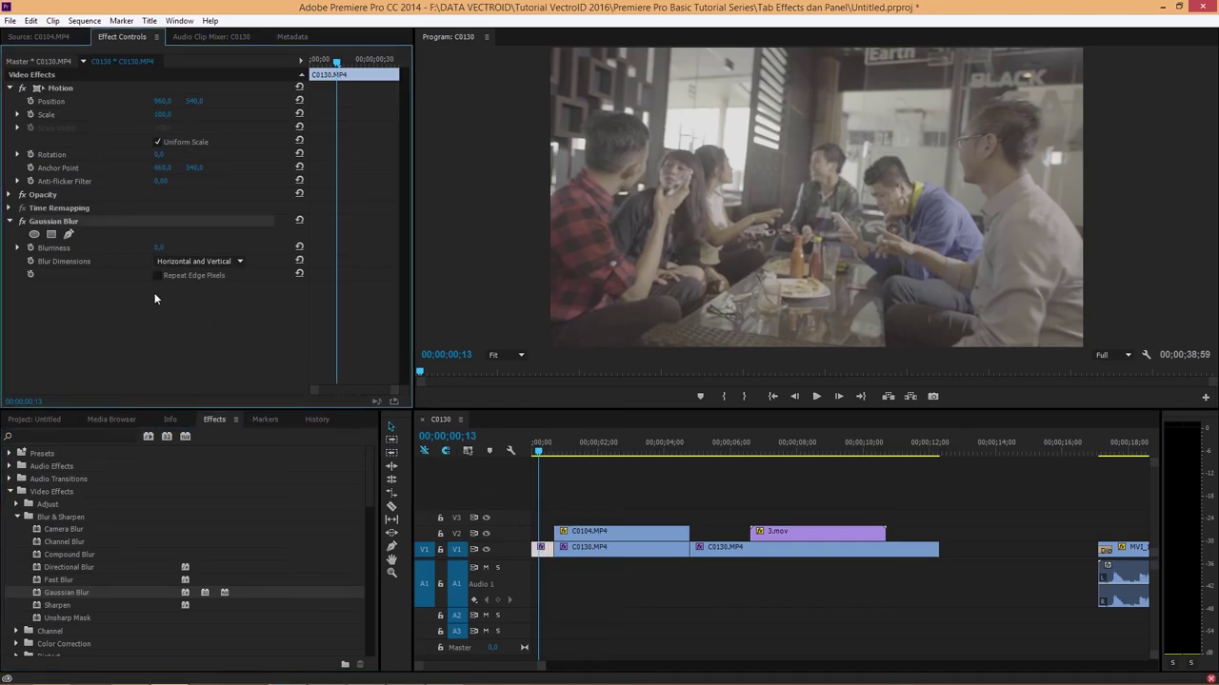
{"action": "mouse_move", "coordinate": [158, 247]}
{"action": "left_mouse_down"}
{"action": "mouse_move", "coordinate": [227, 244]}
{"action": "mouse_move", "coordinate": [159, 275]}
{"action": "left_mouse_up"}
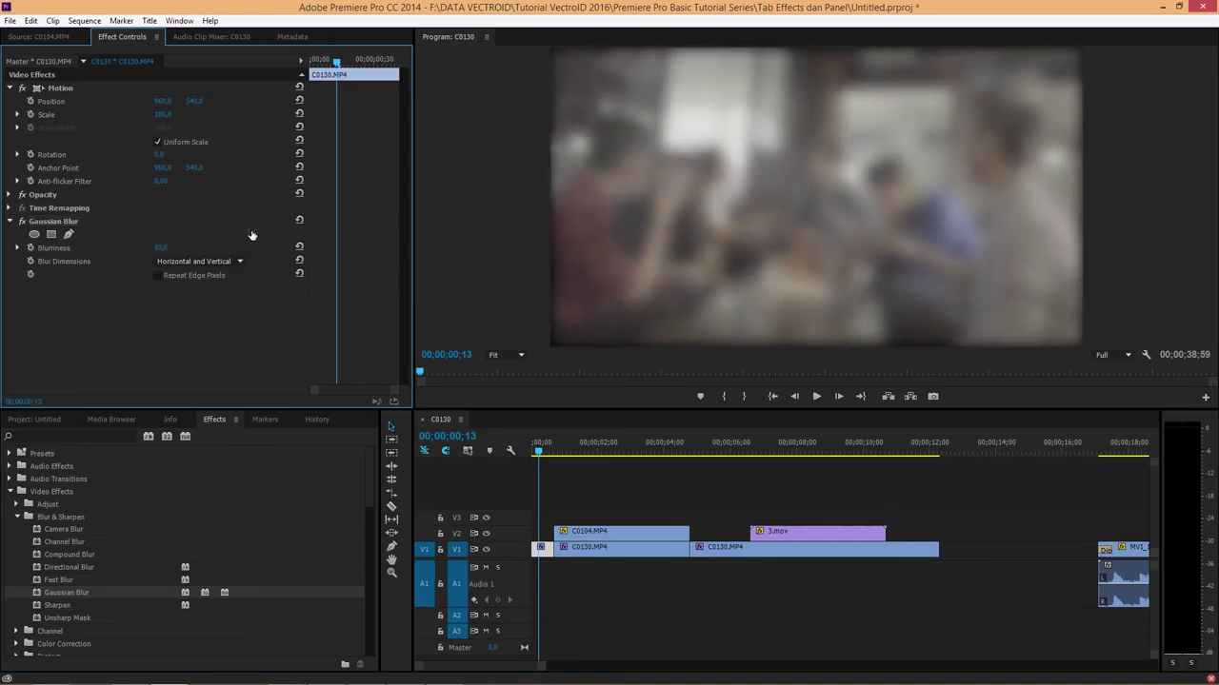
{"action": "left_click", "coordinate": [156, 275]}
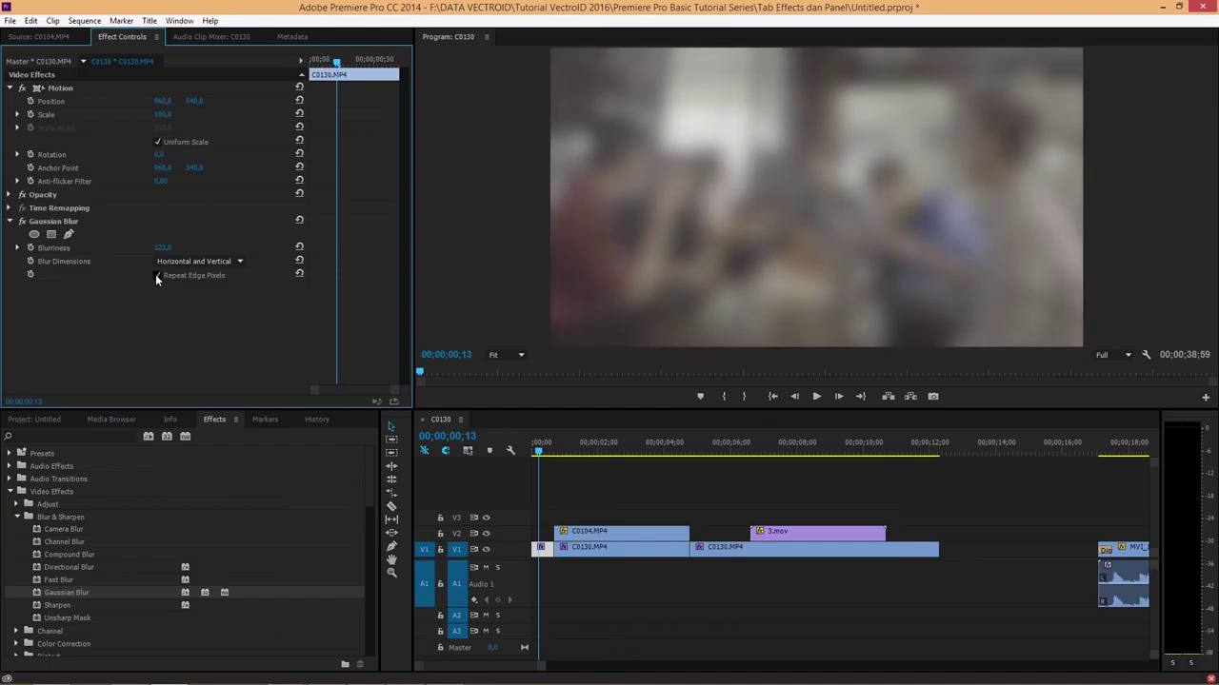
{"action": "left_click", "coordinate": [156, 275]}
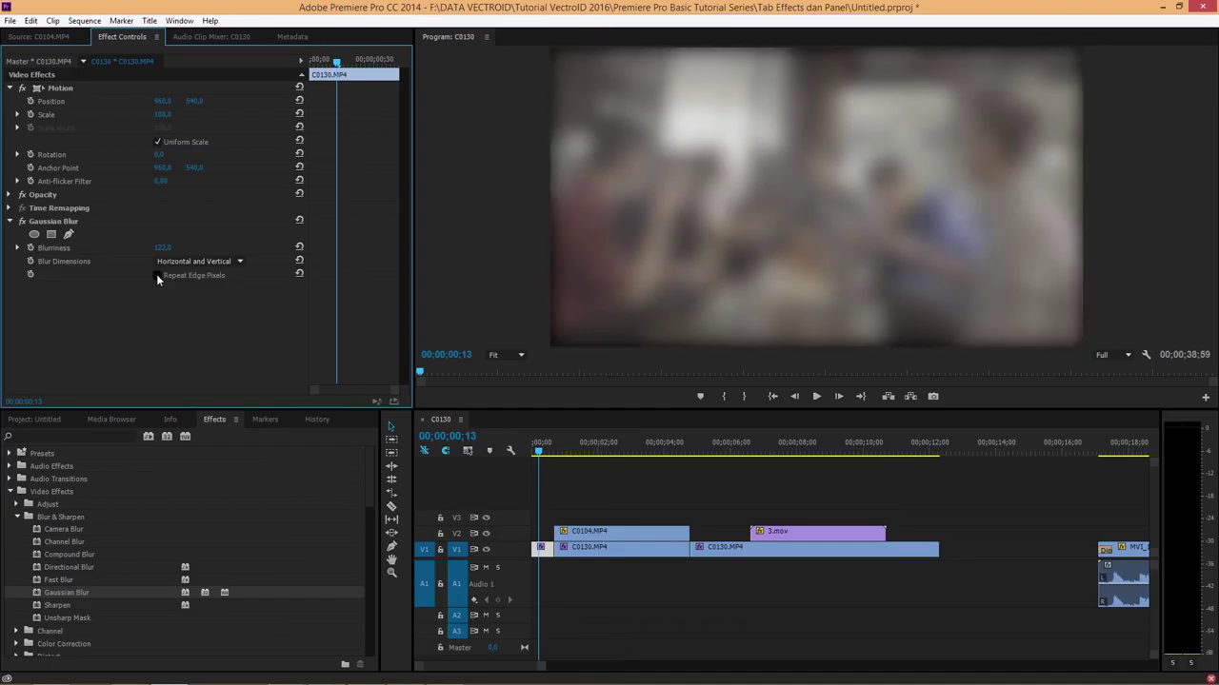
{"action": "left_click", "coordinate": [156, 275]}
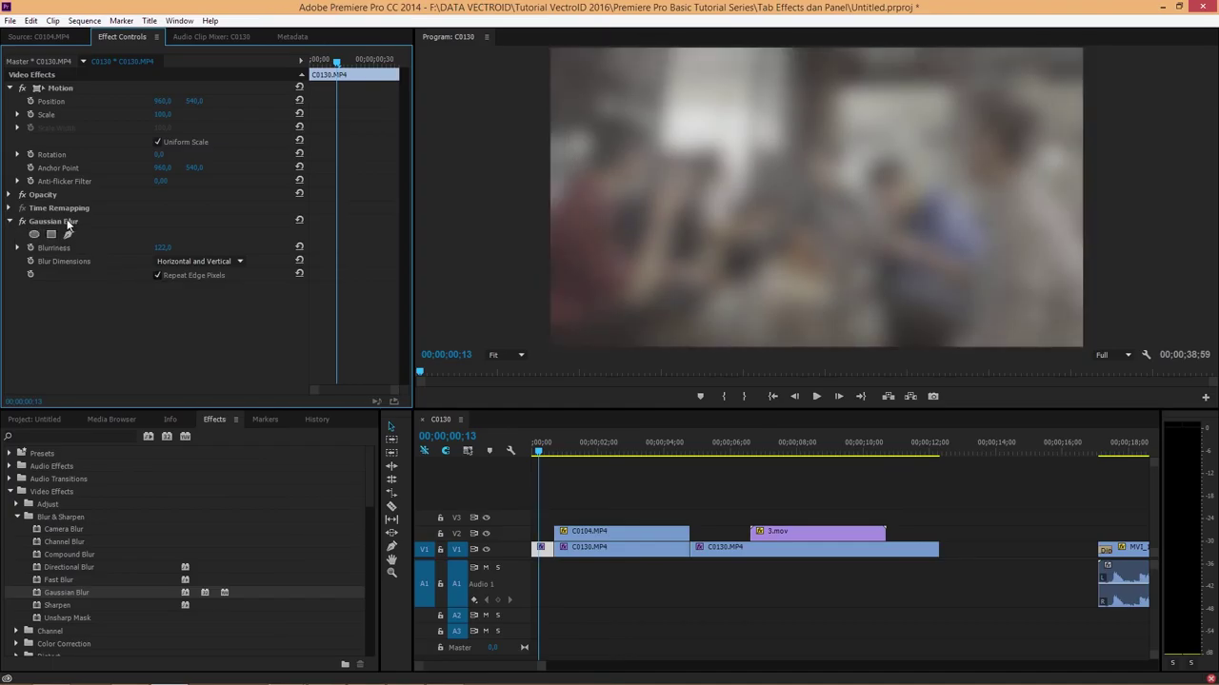
{"action": "left_click", "coordinate": [68, 222]}
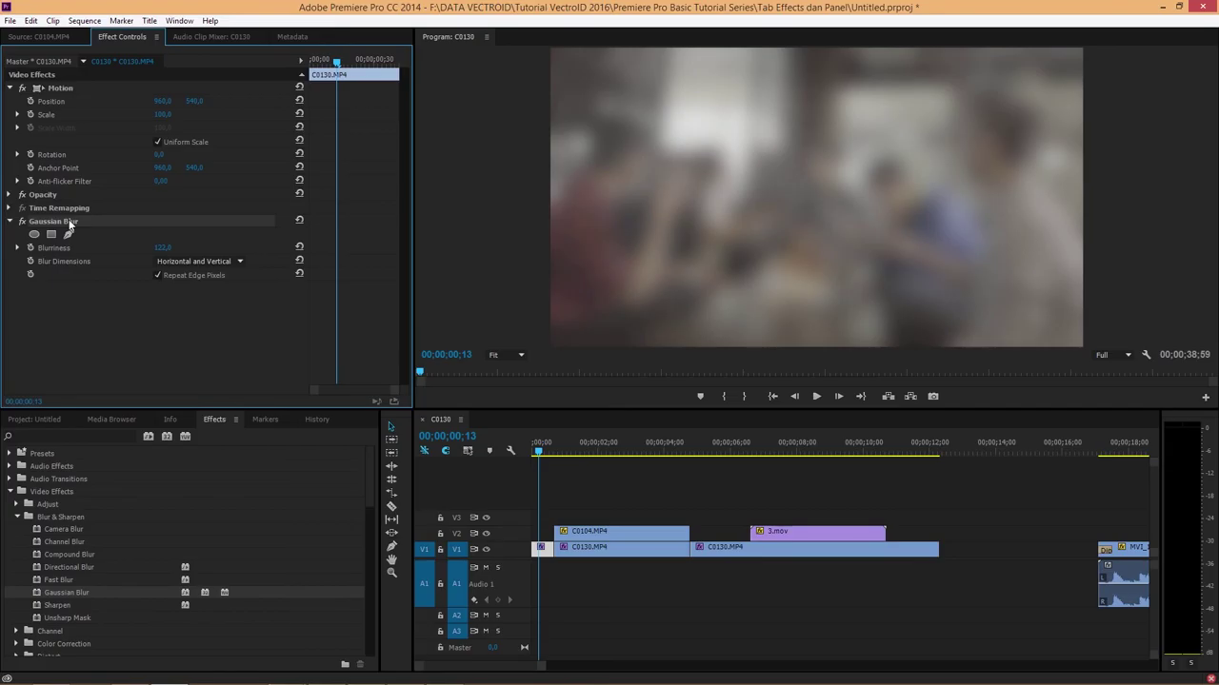
{"action": "key", "text": "Delete"}
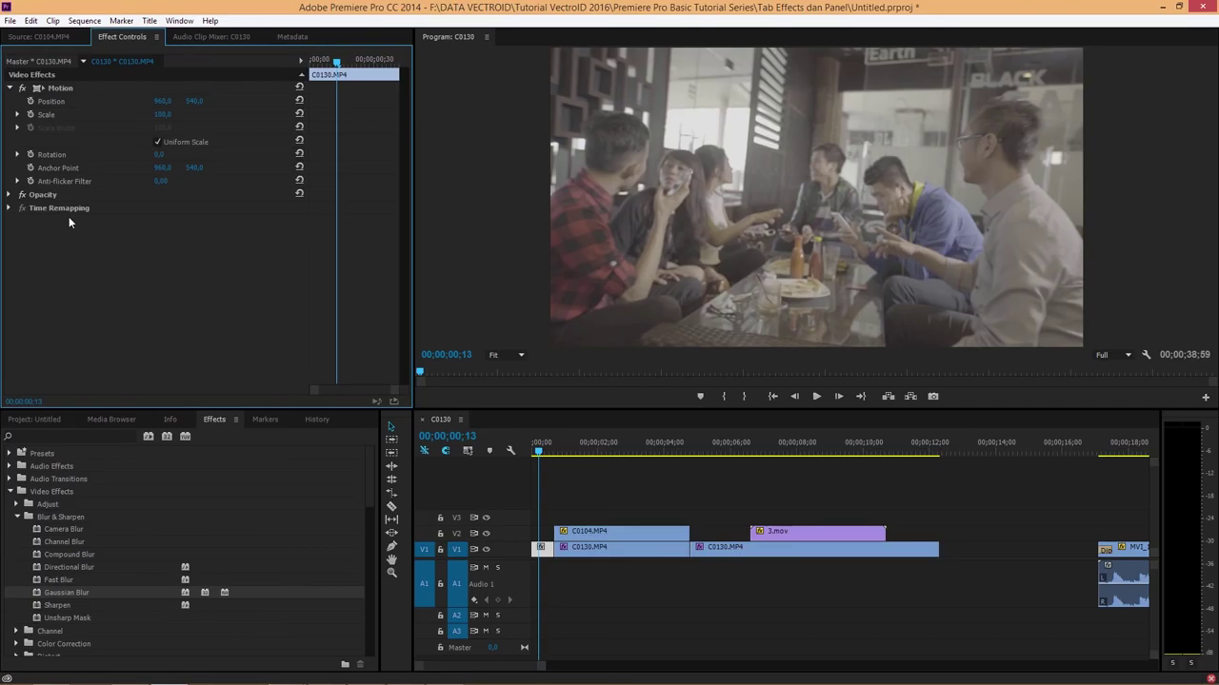
Drag Brightness & Contrast from Video Effects > Color Correction onto the first C0130.MP4 clip
{"action": "left_click", "coordinate": [16, 517]}
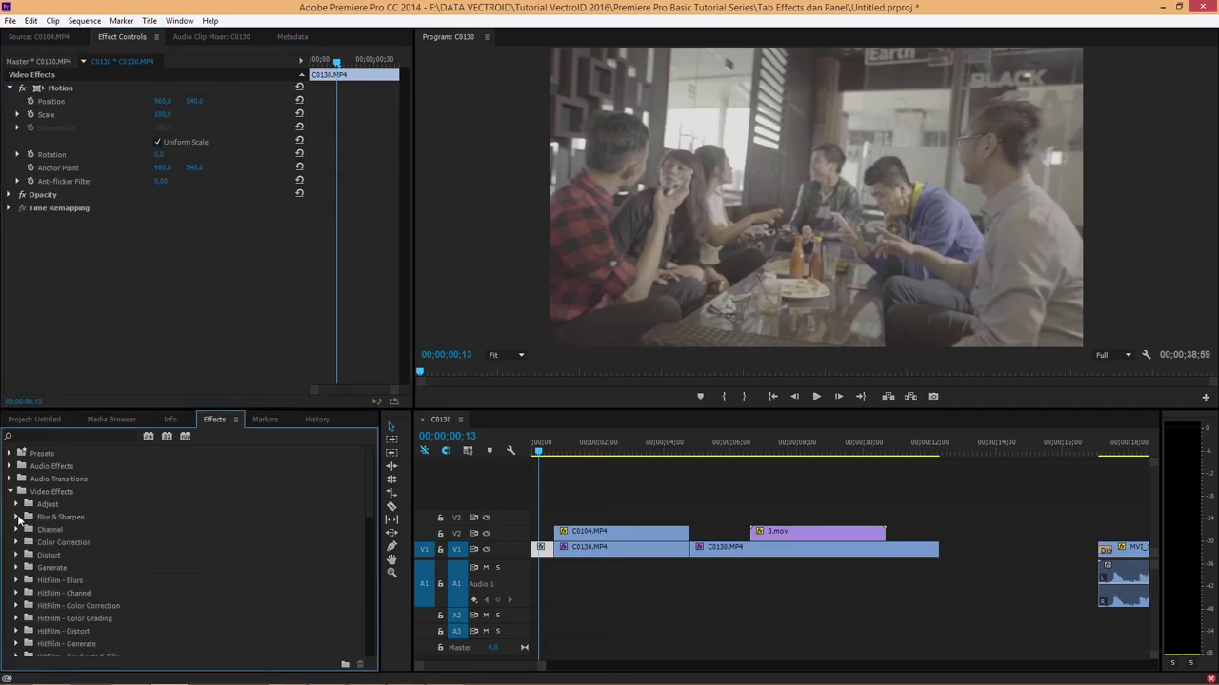
{"action": "scroll", "coordinate": [54, 517], "scroll_direction": "down", "scroll_amount": 1}
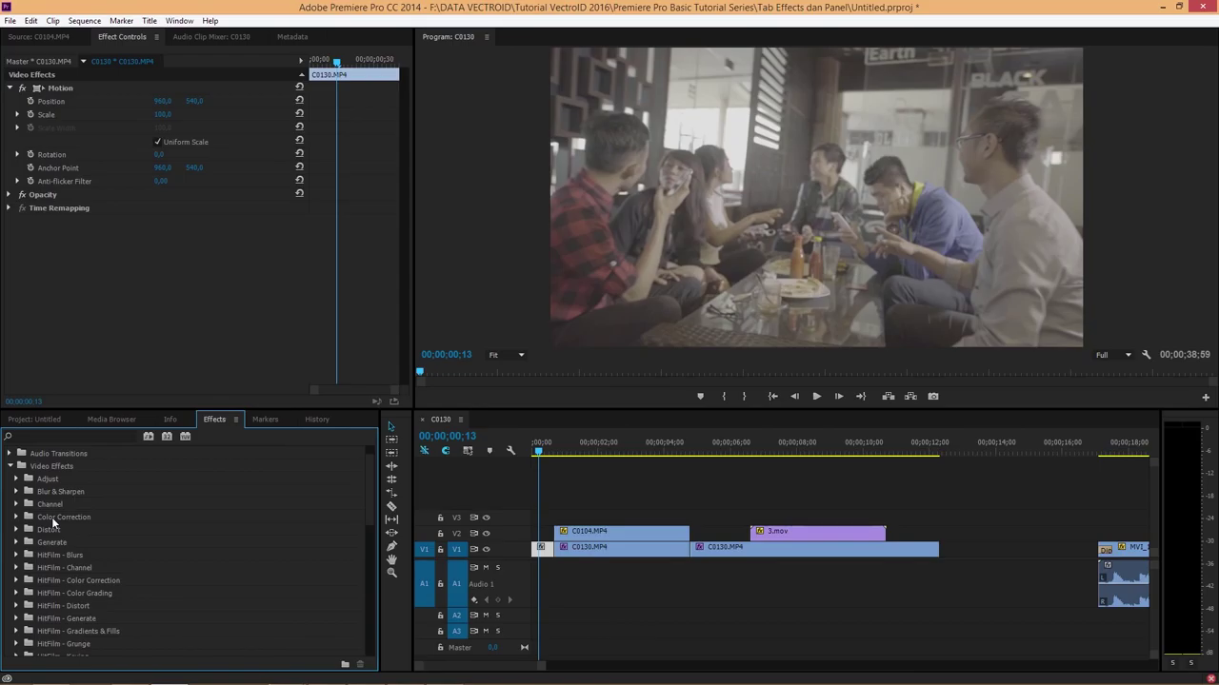
{"action": "left_click", "coordinate": [51, 516]}
{"action": "left_click", "coordinate": [16, 517]}
{"action": "scroll", "coordinate": [68, 503], "scroll_direction": "down", "scroll_amount": 1}
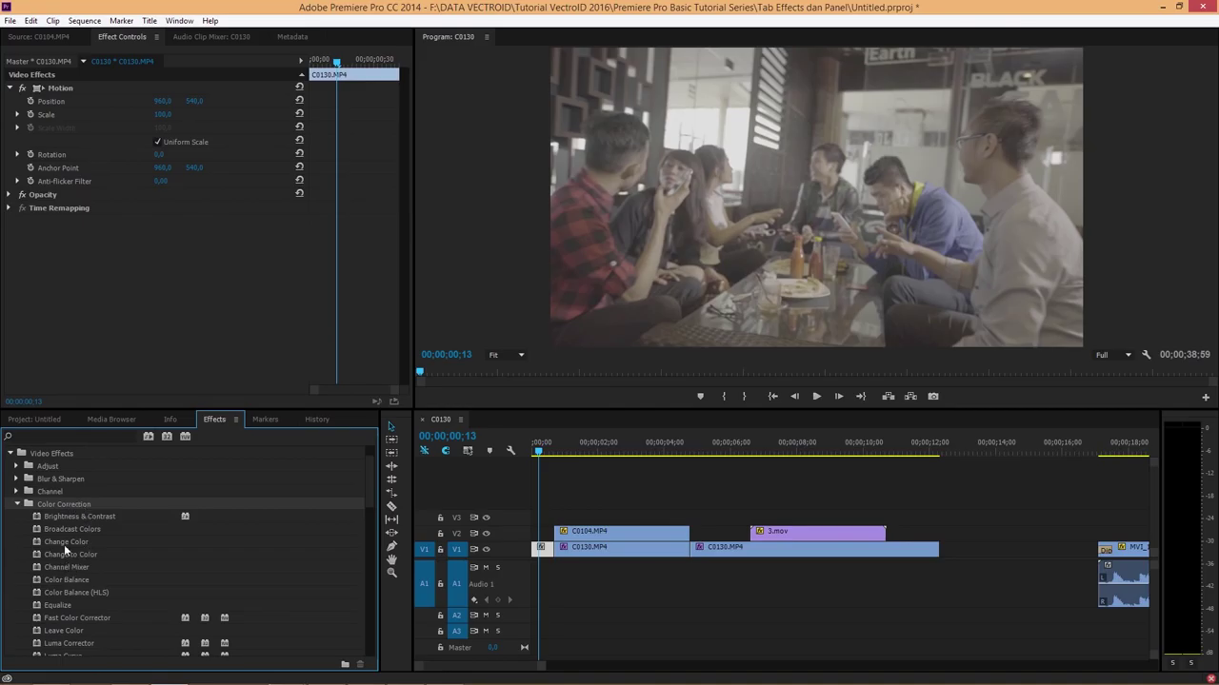
{"action": "scroll", "coordinate": [64, 545], "scroll_direction": "down", "scroll_amount": 1}
{"action": "scroll", "coordinate": [97, 521], "scroll_direction": "down", "scroll_amount": 1}
{"action": "scroll", "coordinate": [97, 522], "scroll_direction": "down", "scroll_amount": 2}
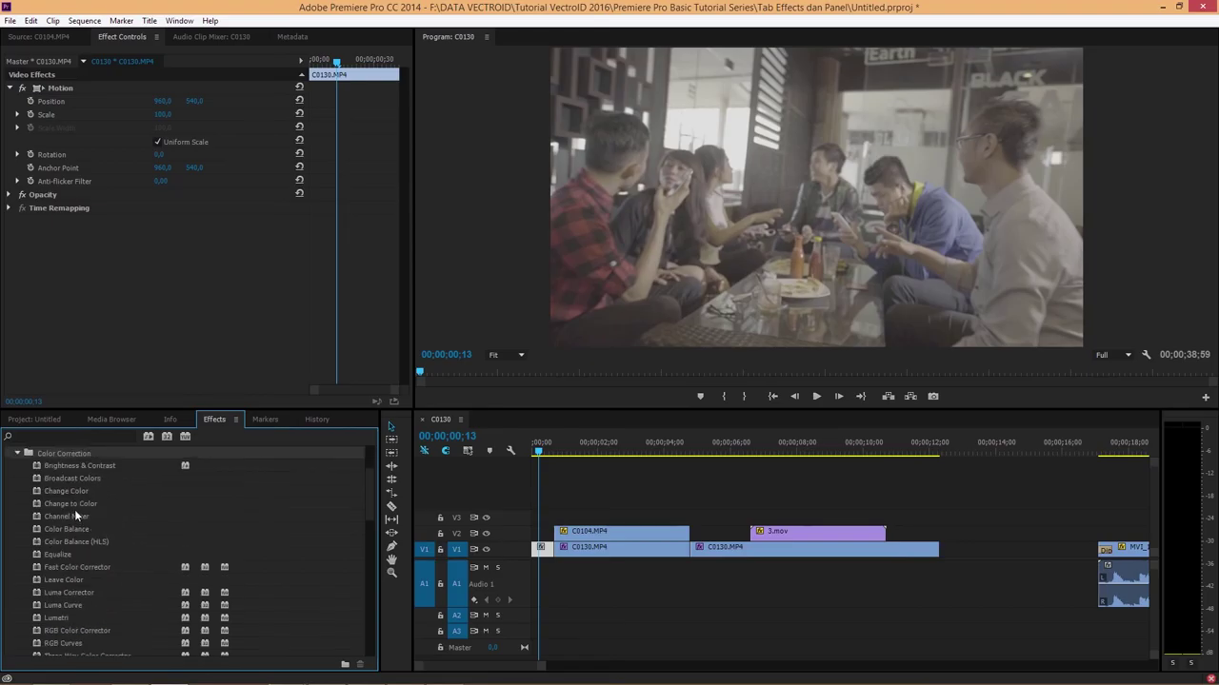
{"action": "scroll", "coordinate": [74, 509], "scroll_direction": "down", "scroll_amount": 2}
{"action": "scroll", "coordinate": [74, 509], "scroll_direction": "down", "scroll_amount": 1}
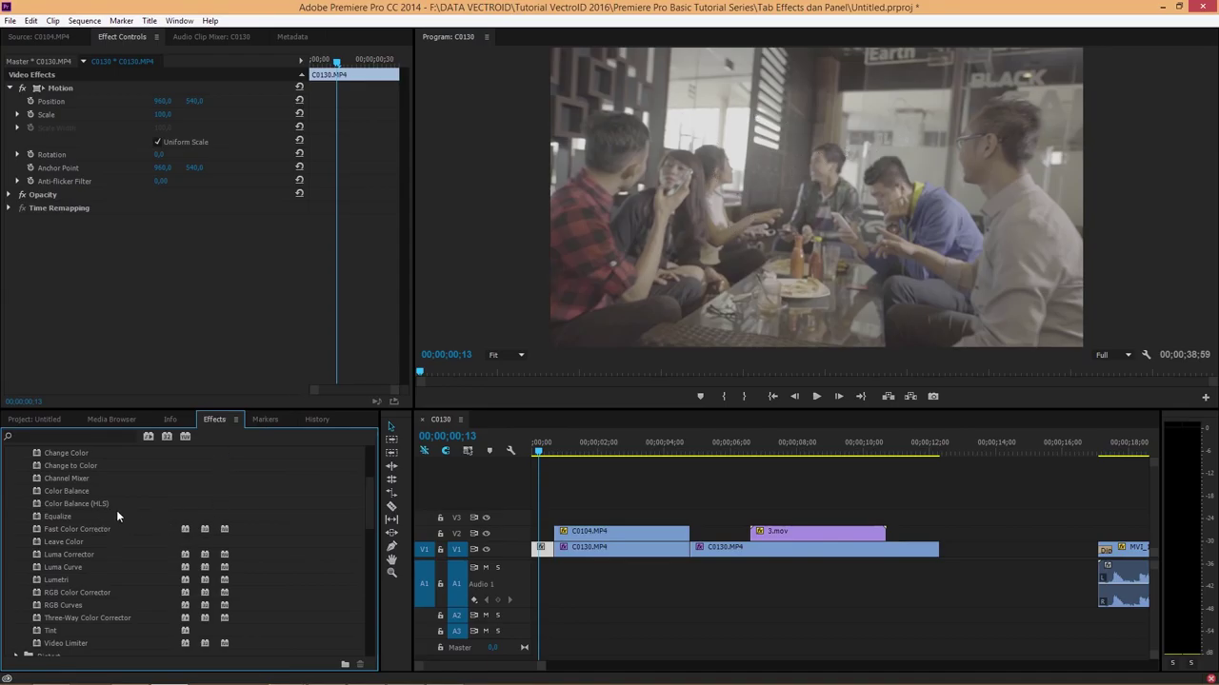
{"action": "scroll", "coordinate": [114, 512], "scroll_direction": "up", "scroll_amount": 2}
{"action": "scroll", "coordinate": [95, 500], "scroll_direction": "up", "scroll_amount": 1}
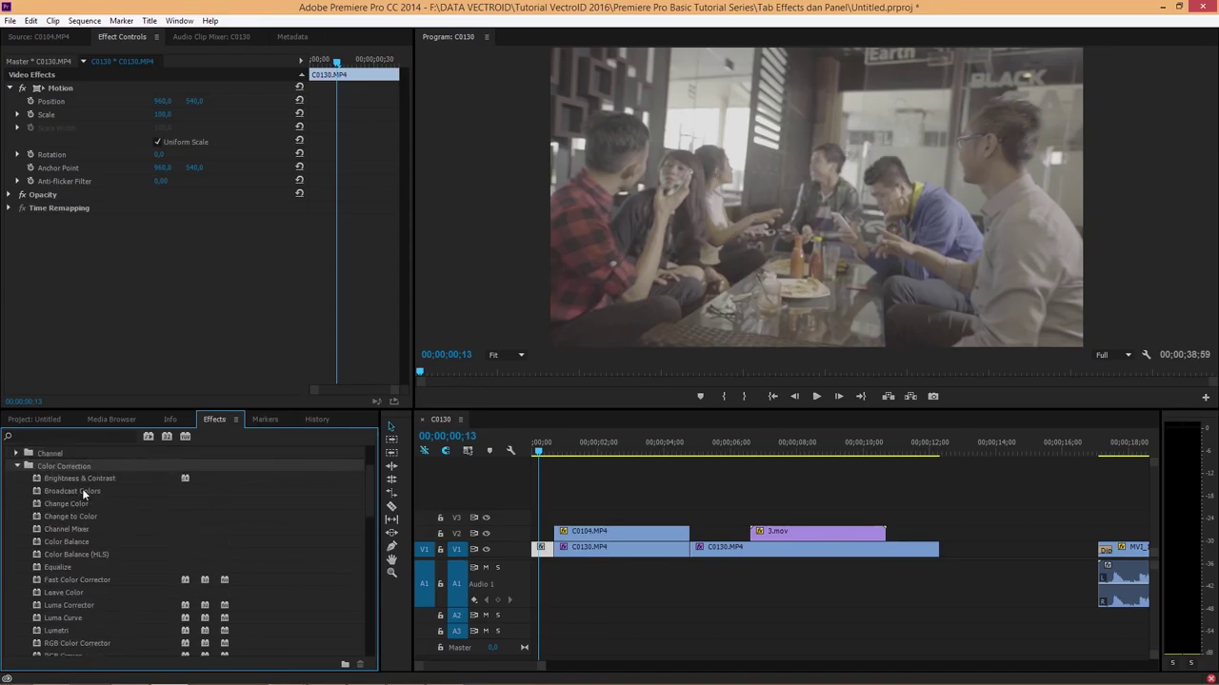
{"action": "left_click", "coordinate": [47, 482]}
{"action": "mouse_move", "coordinate": [42, 481]}
{"action": "left_mouse_down"}
{"action": "mouse_move", "coordinate": [474, 469]}
{"action": "mouse_move", "coordinate": [538, 547]}
{"action": "left_mouse_up"}
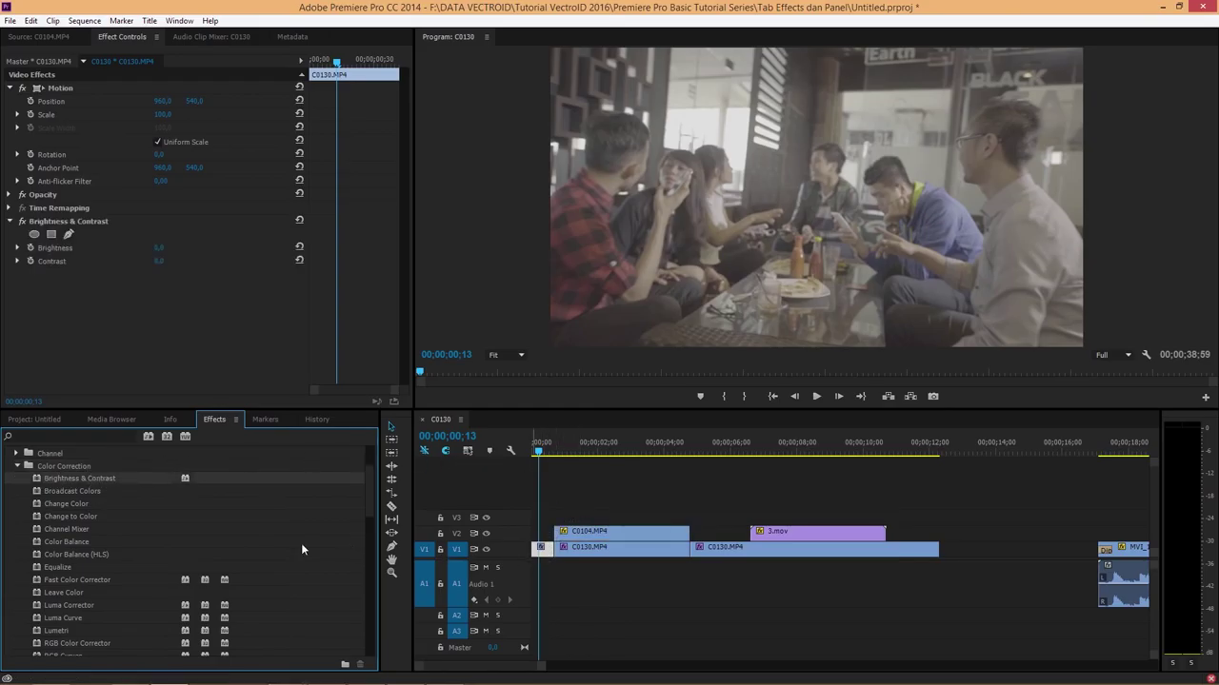
Drag Three-Way Color Corrector and then RGB Curves from Color Correction onto the C0130.MP4 clip
{"action": "scroll", "coordinate": [133, 538], "scroll_direction": "down", "scroll_amount": 1}
{"action": "scroll", "coordinate": [119, 564], "scroll_direction": "down", "scroll_amount": 1}
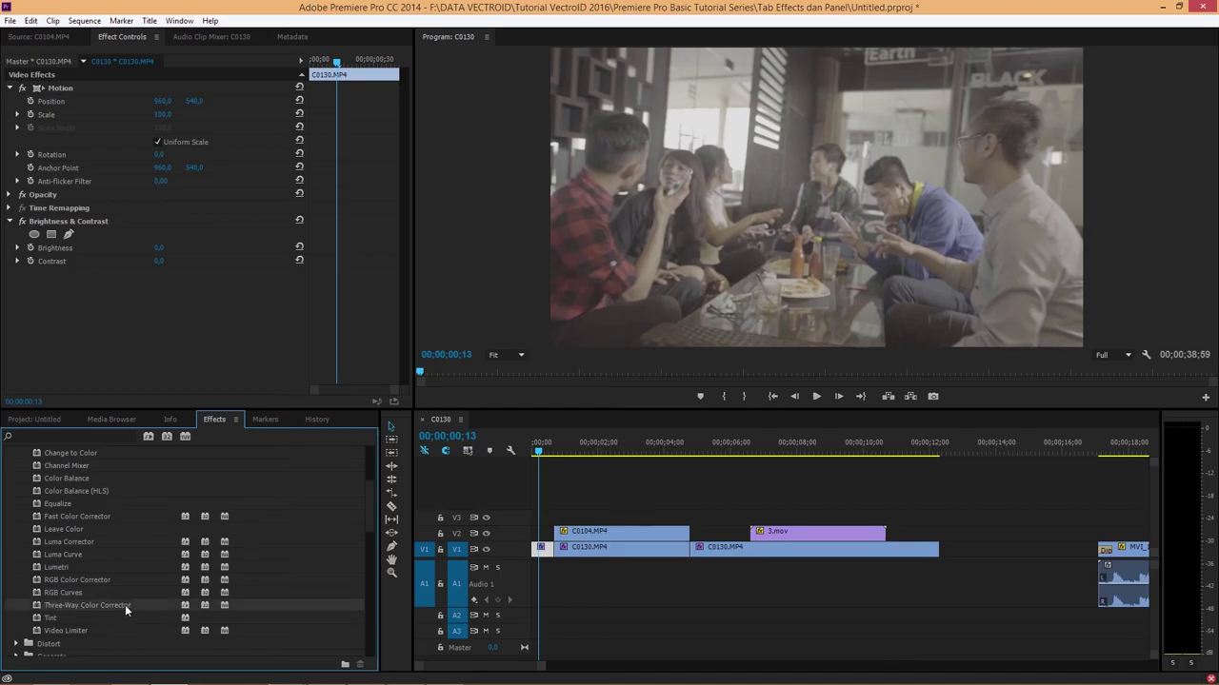
{"action": "left_click_drag", "start_coordinate": [47, 607], "coordinate": [539, 549]}
{"action": "left_click_drag", "start_coordinate": [48, 593], "coordinate": [541, 549]}
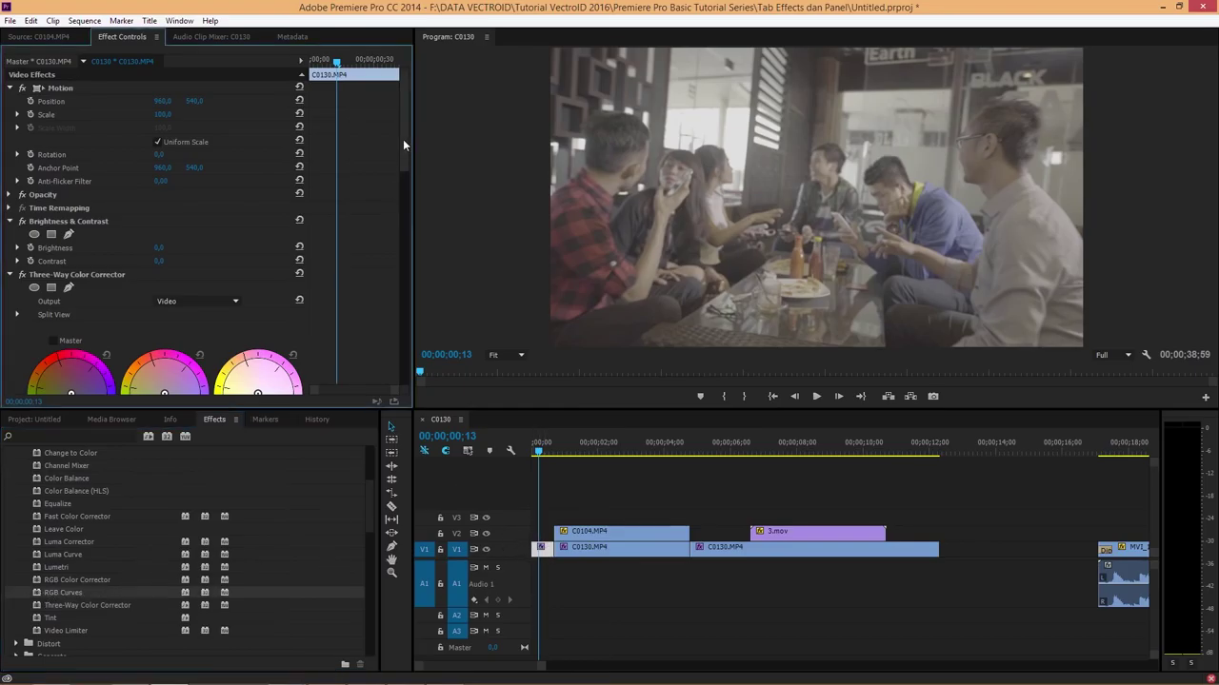
{"action": "left_click_drag", "start_coordinate": [405, 151], "coordinate": [403, 243]}
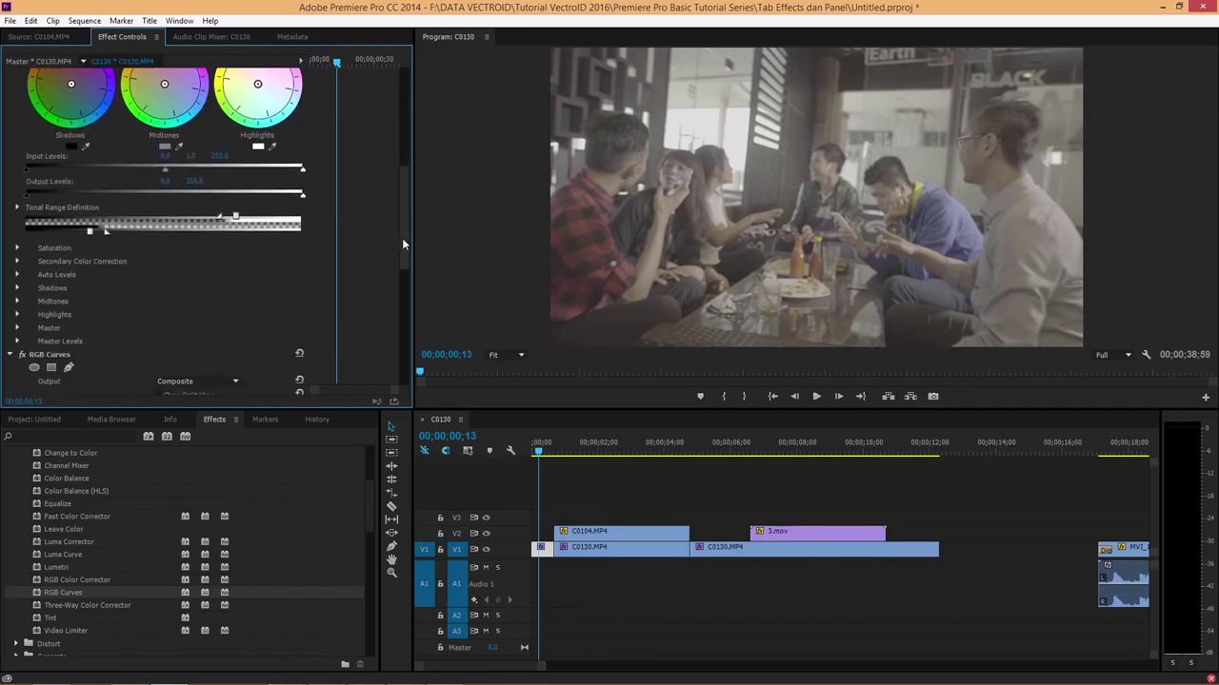
{"action": "scroll", "coordinate": [210, 242], "scroll_direction": "up", "scroll_amount": 1}
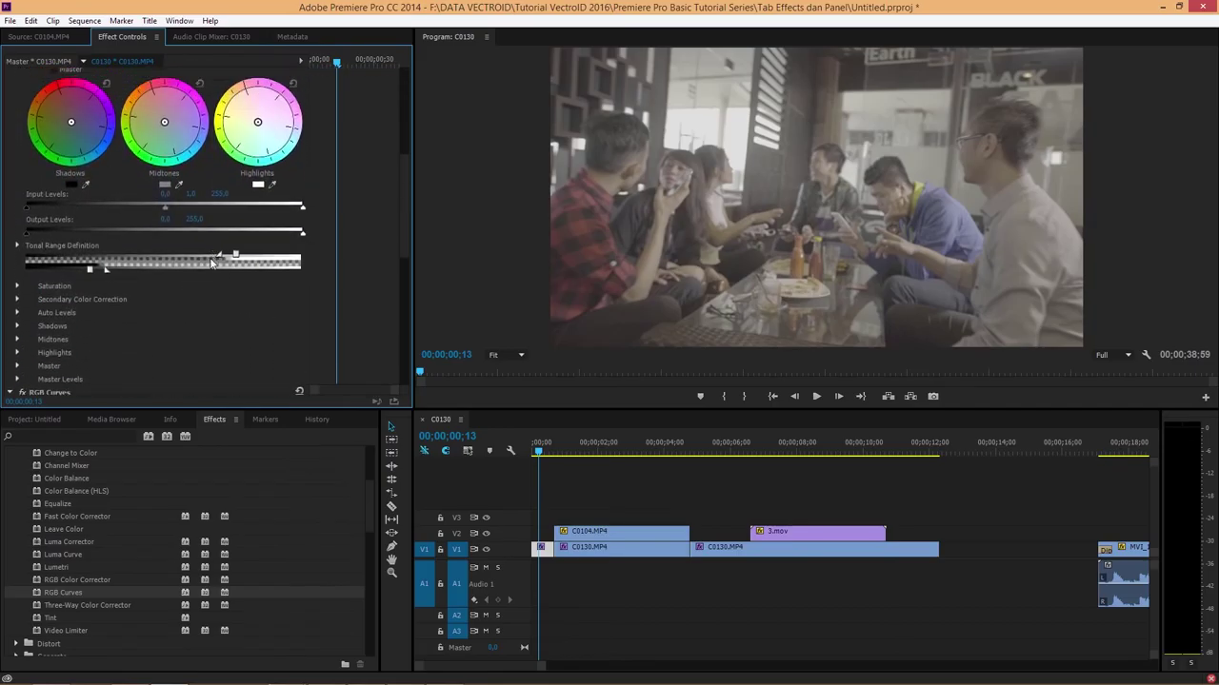
{"action": "scroll", "coordinate": [209, 251], "scroll_direction": "up", "scroll_amount": 1}
{"action": "scroll", "coordinate": [209, 251], "scroll_direction": "up", "scroll_amount": 1}
{"action": "scroll", "coordinate": [210, 252], "scroll_direction": "up", "scroll_amount": 2}
{"action": "scroll", "coordinate": [211, 250], "scroll_direction": "up", "scroll_amount": 1}
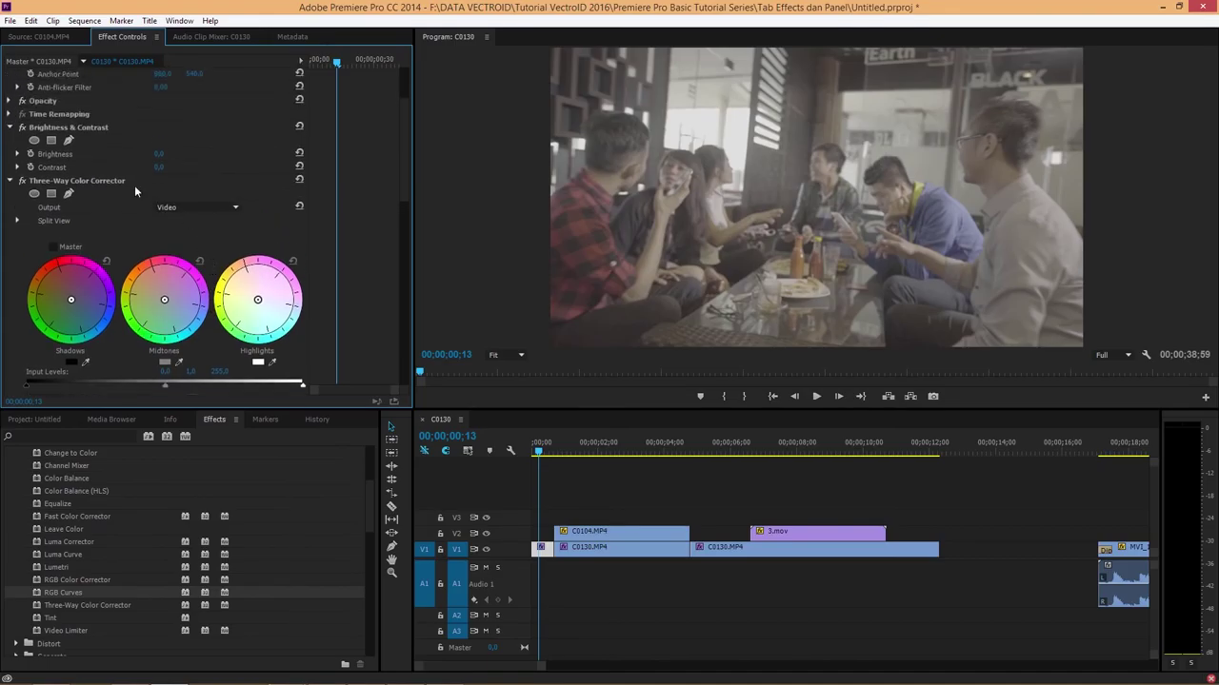
{"action": "scroll", "coordinate": [171, 183], "scroll_direction": "up", "scroll_amount": 1}
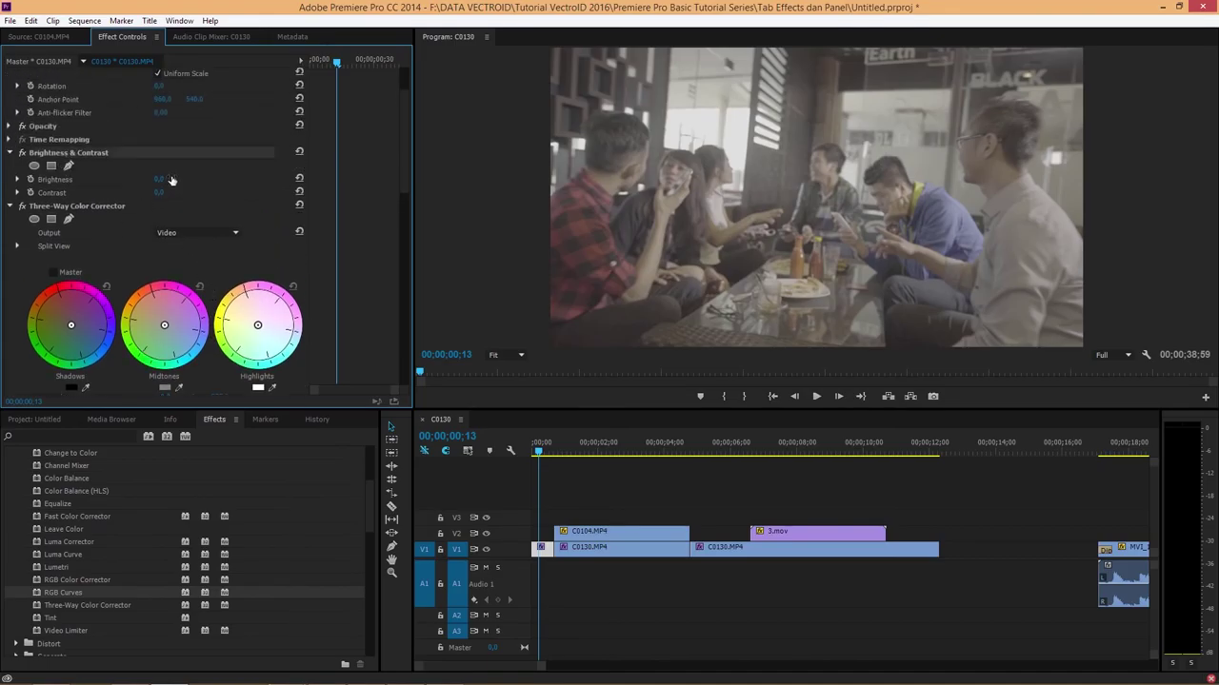
Lower C0130's brightness and shift the shadow, midtone and highlight colour balance wheels
{"action": "mouse_move", "coordinate": [157, 181]}
{"action": "left_mouse_down"}
{"action": "mouse_move", "coordinate": [133, 181]}
{"action": "mouse_move", "coordinate": [227, 182]}
{"action": "left_mouse_up"}
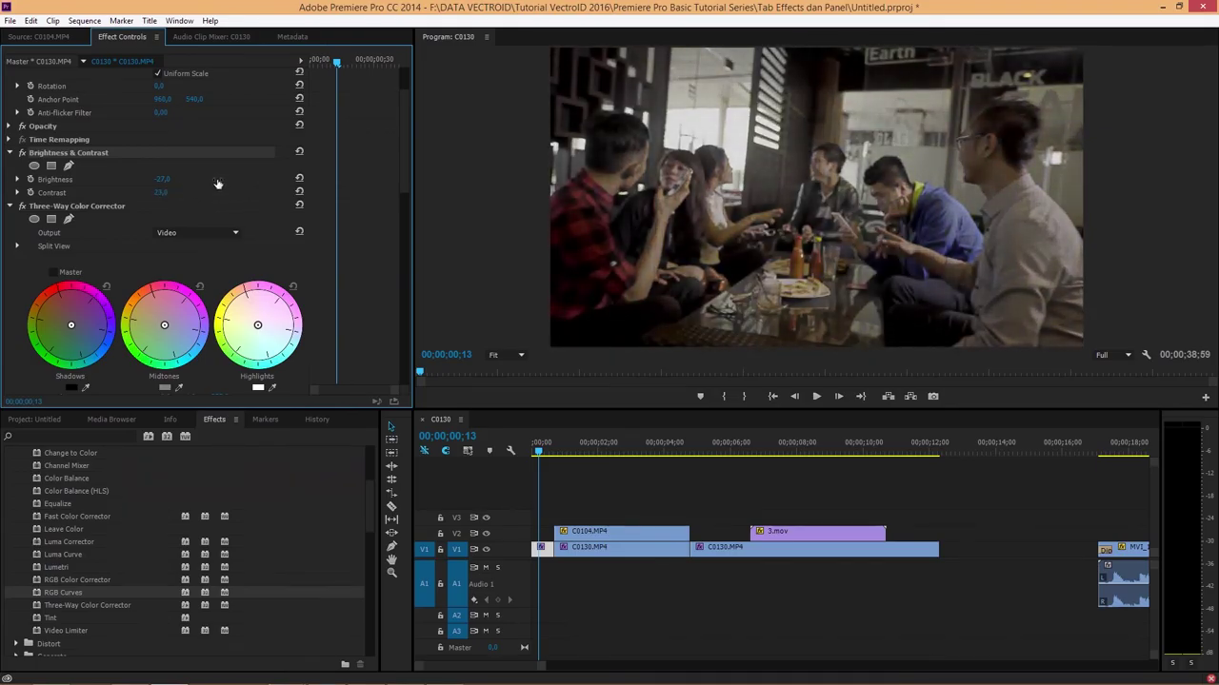
{"action": "scroll", "coordinate": [242, 194], "scroll_direction": "down", "scroll_amount": 1}
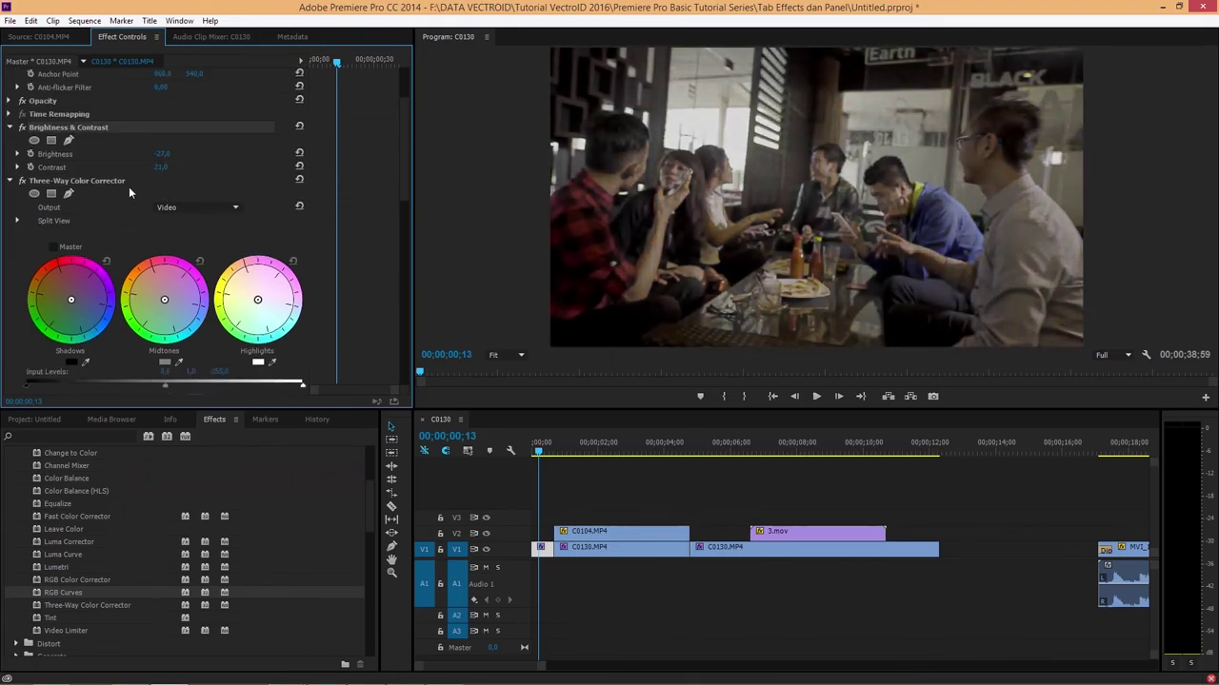
{"action": "scroll", "coordinate": [139, 190], "scroll_direction": "down", "scroll_amount": 2}
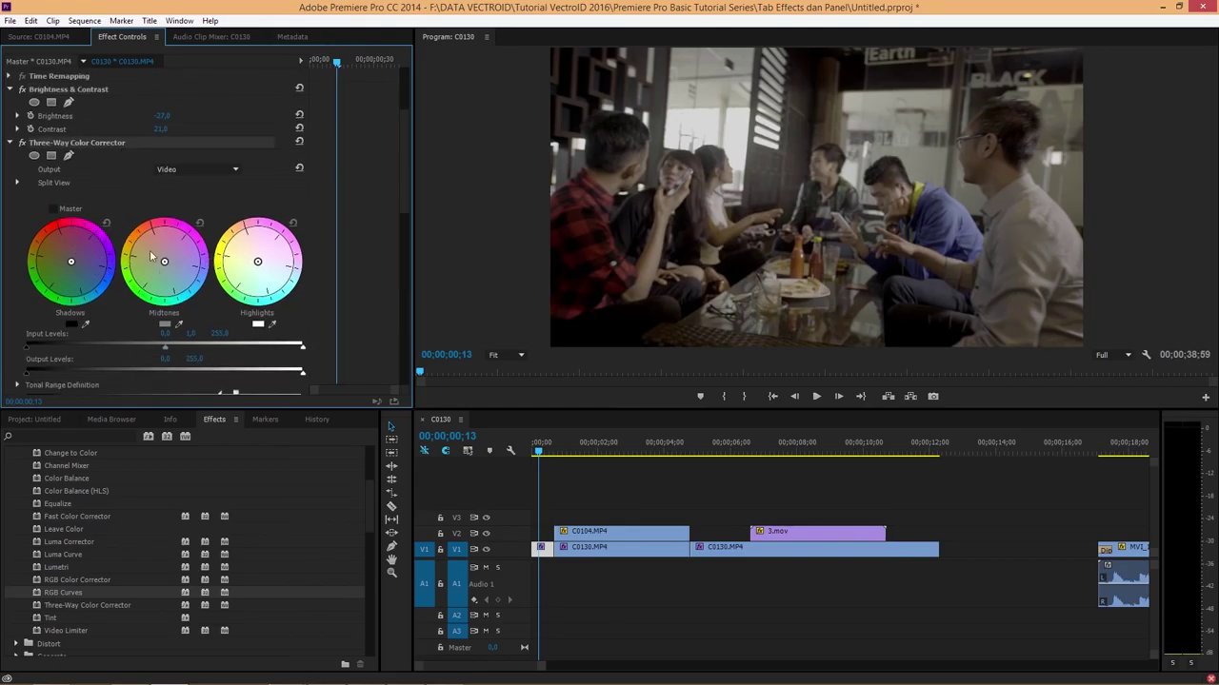
{"action": "mouse_move", "coordinate": [72, 264]}
{"action": "left_mouse_down"}
{"action": "mouse_move", "coordinate": [101, 274]}
{"action": "mouse_move", "coordinate": [70, 264]}
{"action": "left_mouse_up"}
{"action": "left_click_drag", "start_coordinate": [166, 264], "coordinate": [165, 262]}
{"action": "left_click_drag", "start_coordinate": [257, 266], "coordinate": [270, 290]}
{"action": "left_click_drag", "start_coordinate": [271, 336], "coordinate": [341, 205]}
Expand the Three-Way Color Corrector's Saturation and set Master Saturation to 200.00
{"action": "scroll", "coordinate": [205, 304], "scroll_direction": "down", "scroll_amount": 1}
{"action": "scroll", "coordinate": [206, 304], "scroll_direction": "down", "scroll_amount": 3}
{"action": "scroll", "coordinate": [173, 321], "scroll_direction": "down", "scroll_amount": 1}
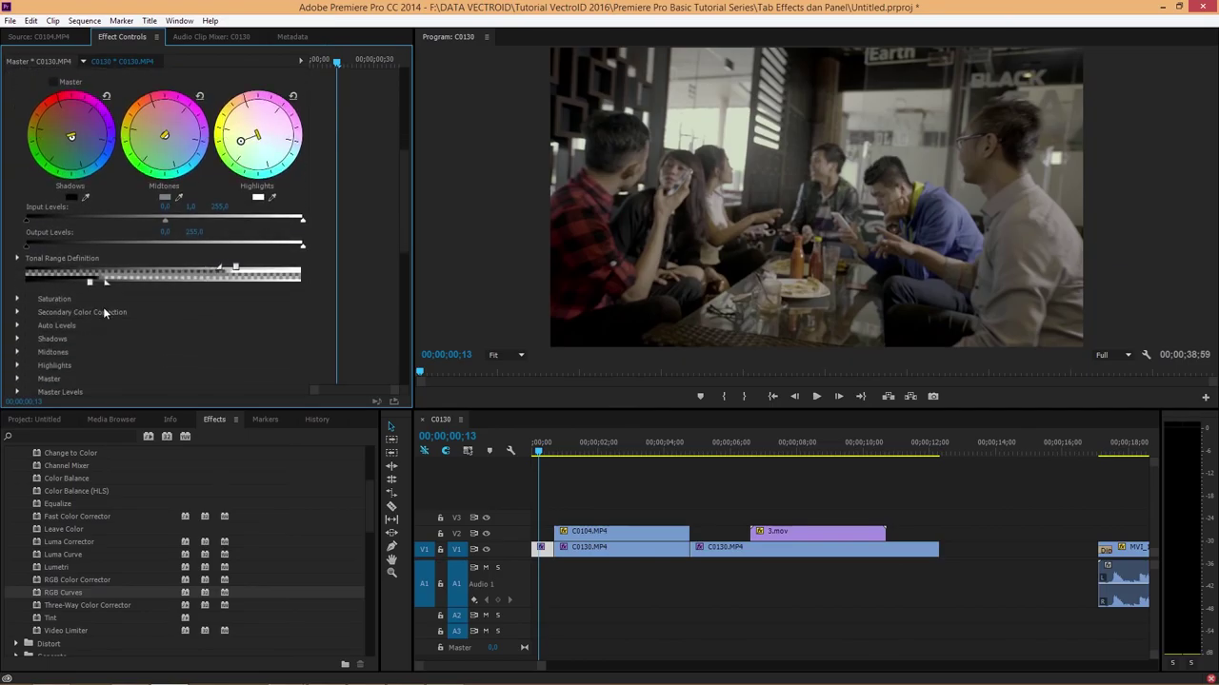
{"action": "left_click", "coordinate": [18, 300]}
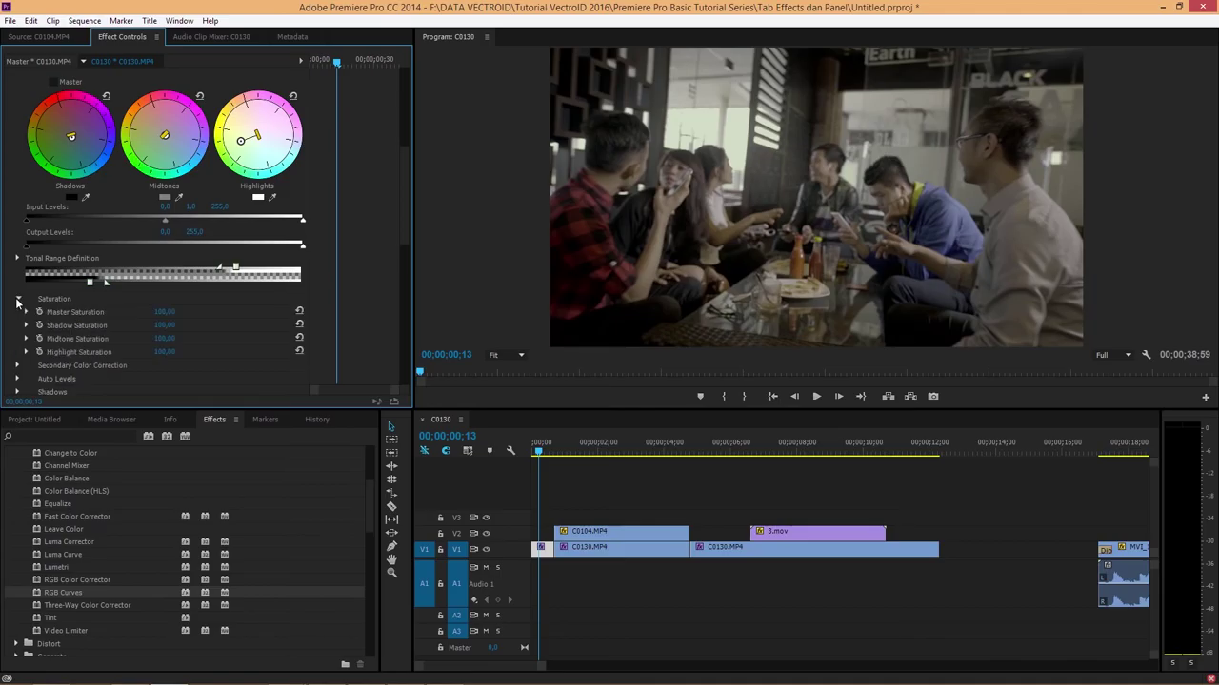
{"action": "scroll", "coordinate": [58, 302], "scroll_direction": "down", "scroll_amount": 1}
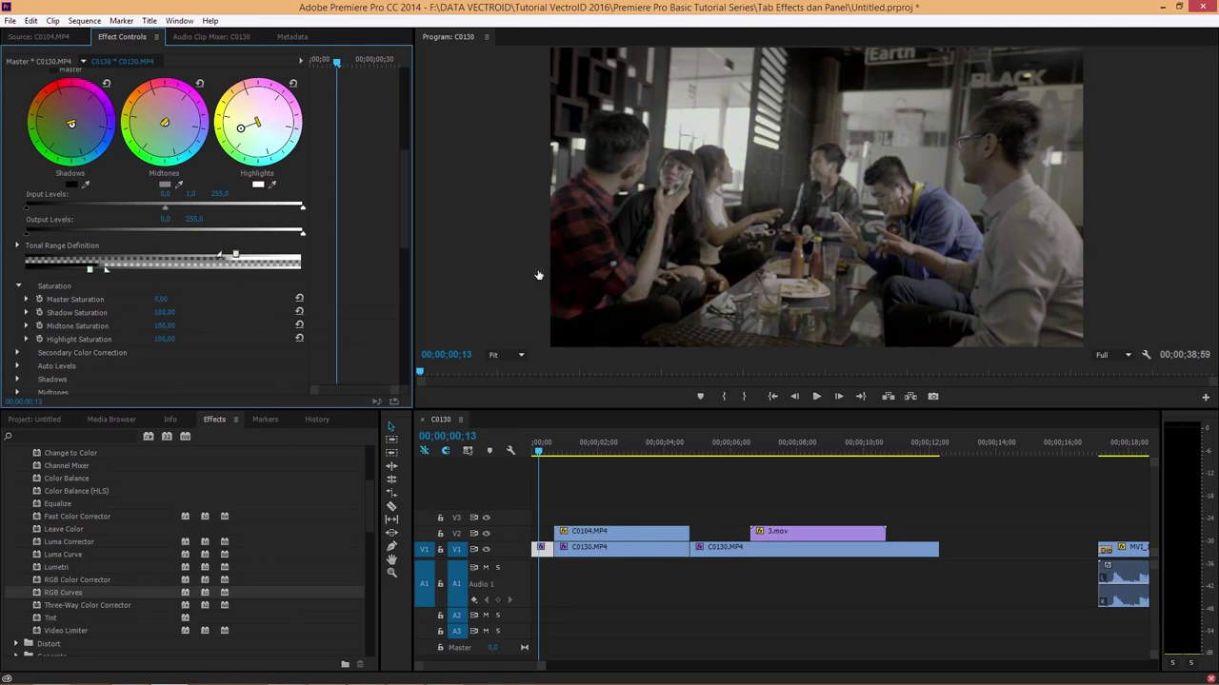
{"action": "mouse_move", "coordinate": [157, 299]}
{"action": "left_mouse_down"}
{"action": "mouse_move", "coordinate": [91, 298]}
{"action": "mouse_move", "coordinate": [246, 296]}
{"action": "left_mouse_up"}
Add two points to the RGB Curves Master graph and bend it into a darkening S-curve
{"action": "scroll", "coordinate": [100, 297], "scroll_direction": "down", "scroll_amount": 2}
{"action": "scroll", "coordinate": [100, 297], "scroll_direction": "down", "scroll_amount": 2}
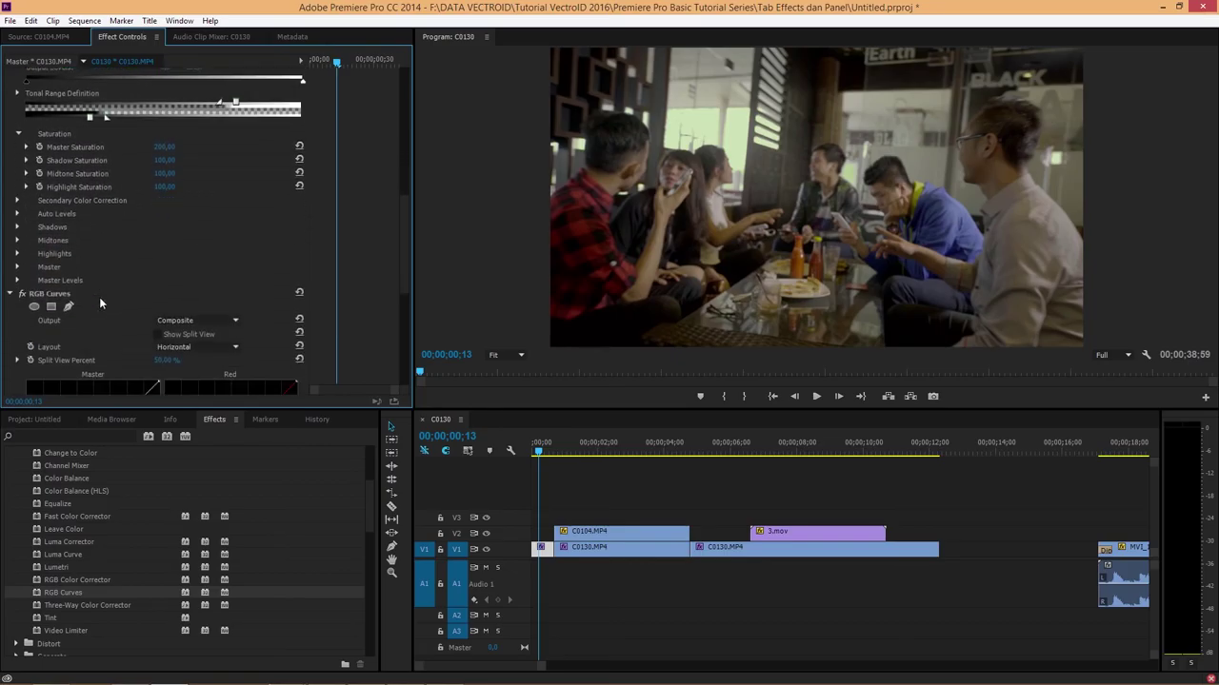
{"action": "scroll", "coordinate": [99, 297], "scroll_direction": "down", "scroll_amount": 2}
{"action": "scroll", "coordinate": [102, 286], "scroll_direction": "down", "scroll_amount": 1}
{"action": "left_click", "coordinate": [47, 181]}
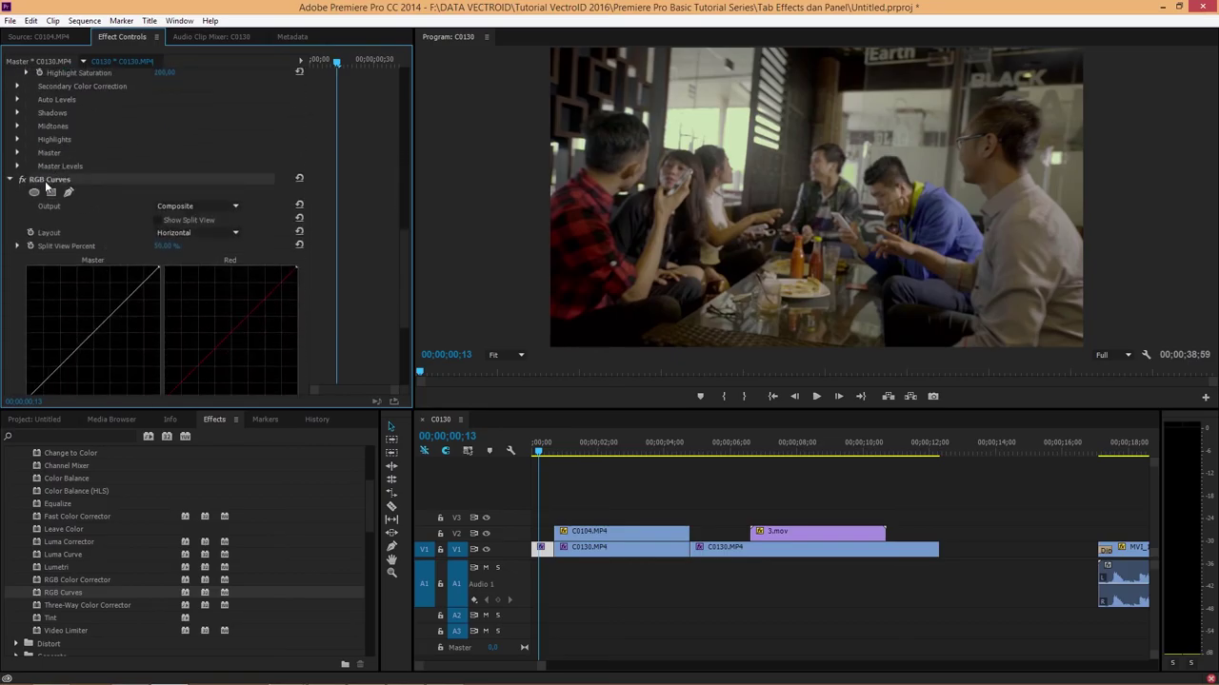
{"action": "scroll", "coordinate": [103, 159], "scroll_direction": "down", "scroll_amount": 1}
{"action": "scroll", "coordinate": [101, 170], "scroll_direction": "down", "scroll_amount": 1}
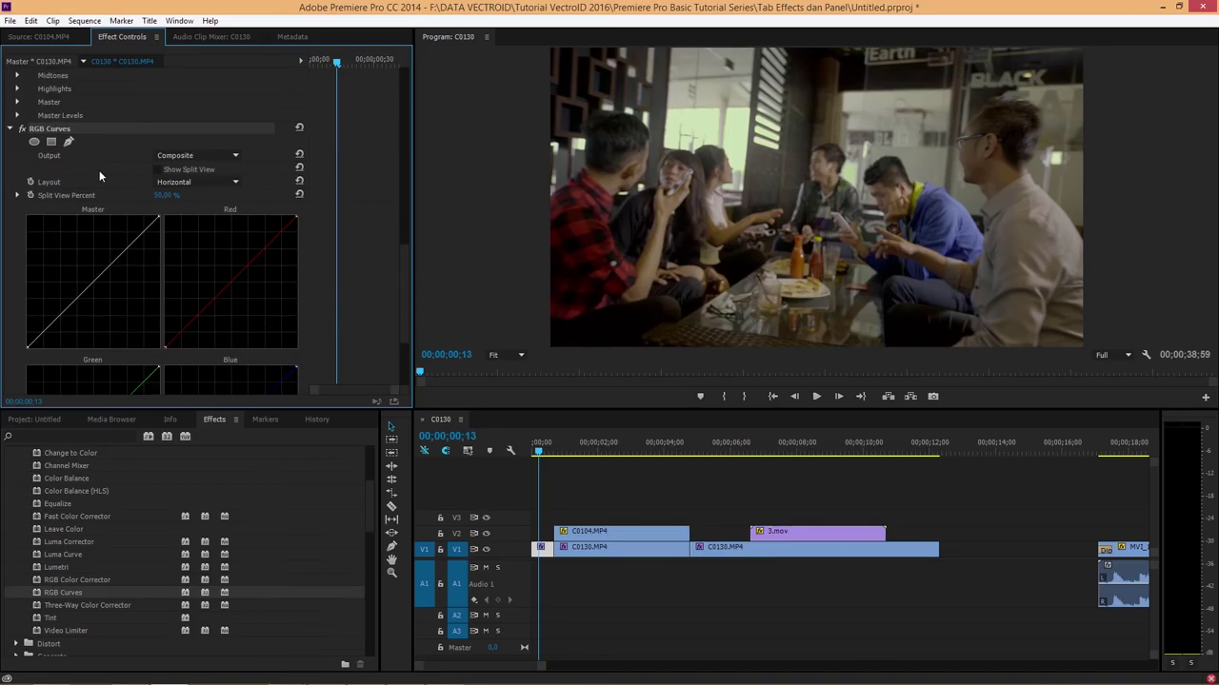
{"action": "scroll", "coordinate": [99, 177], "scroll_direction": "down", "scroll_amount": 1}
{"action": "scroll", "coordinate": [95, 181], "scroll_direction": "down", "scroll_amount": 1}
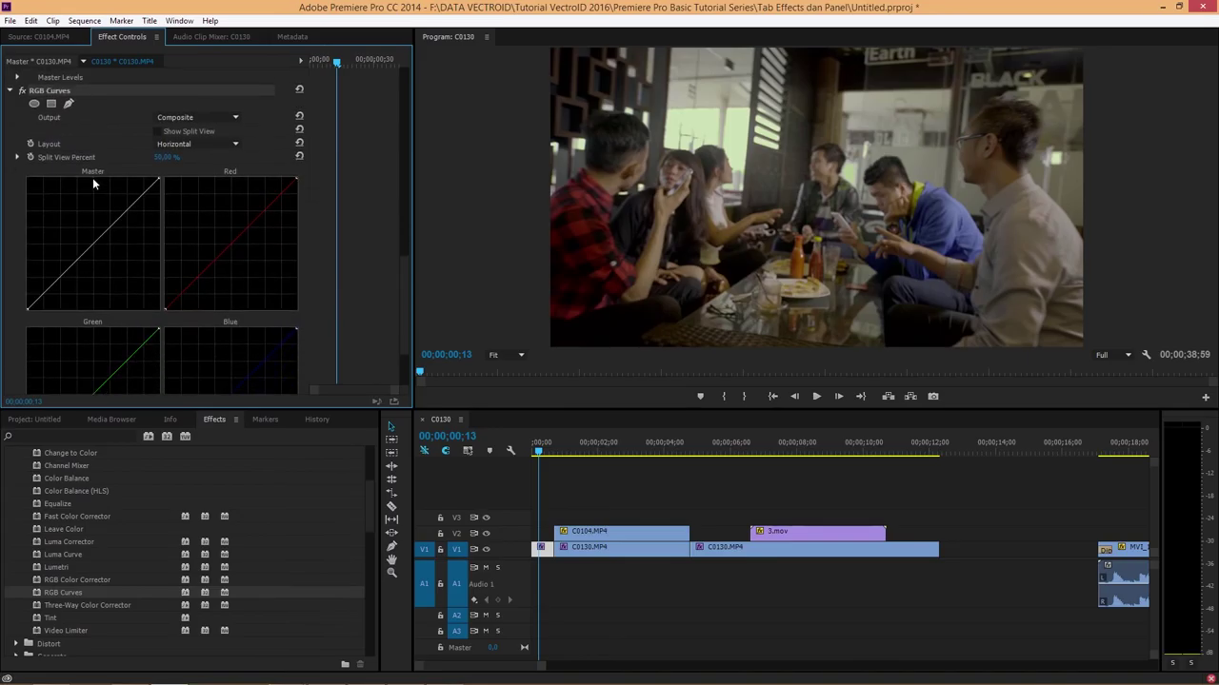
{"action": "scroll", "coordinate": [87, 182], "scroll_direction": "down", "scroll_amount": 1}
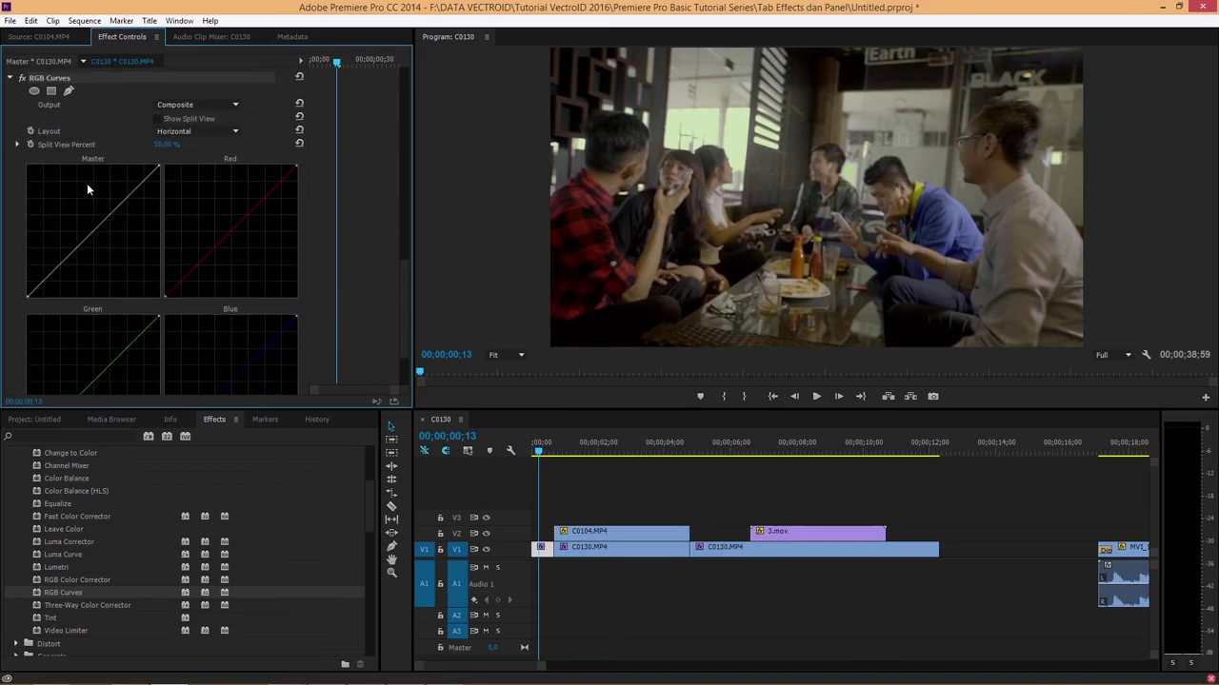
{"action": "scroll", "coordinate": [70, 225], "scroll_direction": "down", "scroll_amount": 1}
{"action": "scroll", "coordinate": [84, 238], "scroll_direction": "down", "scroll_amount": 1}
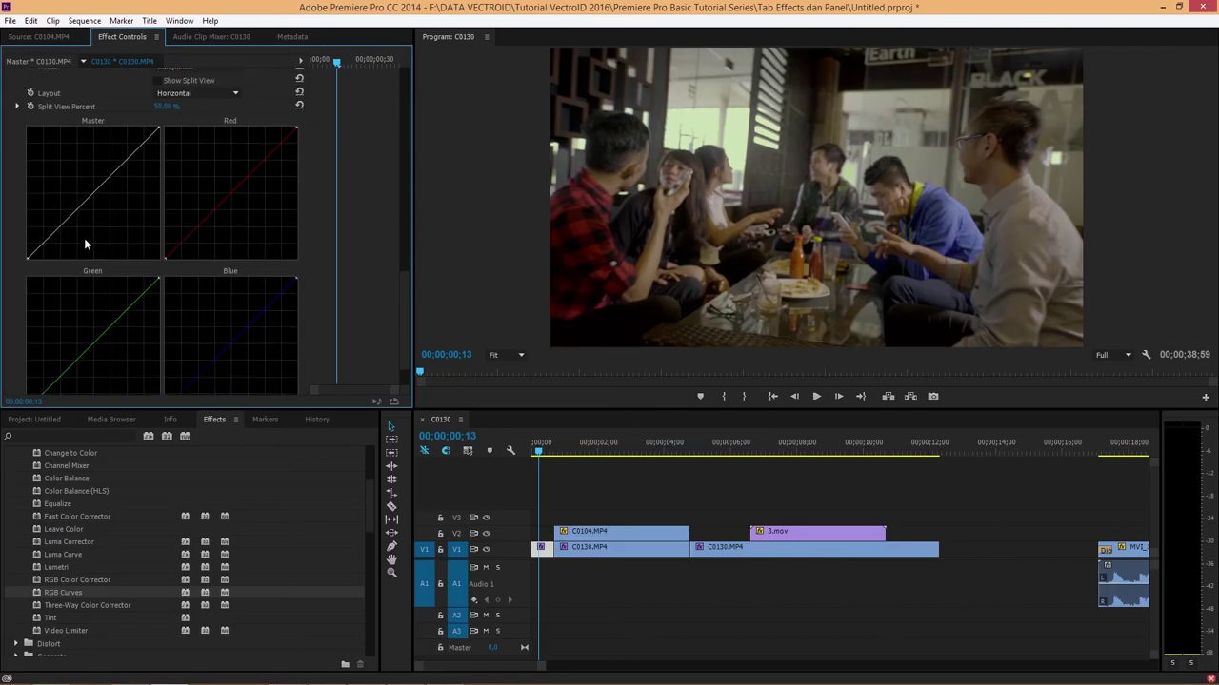
{"action": "scroll", "coordinate": [88, 234], "scroll_direction": "down", "scroll_amount": 1}
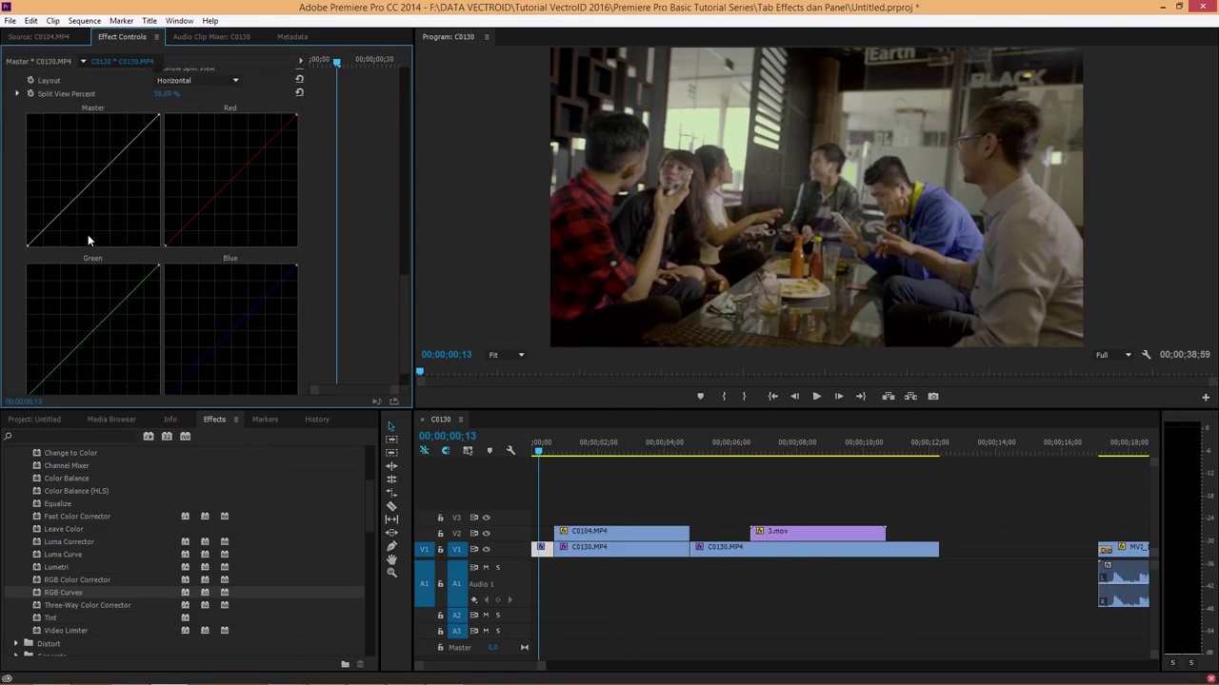
{"action": "left_click", "coordinate": [97, 180]}
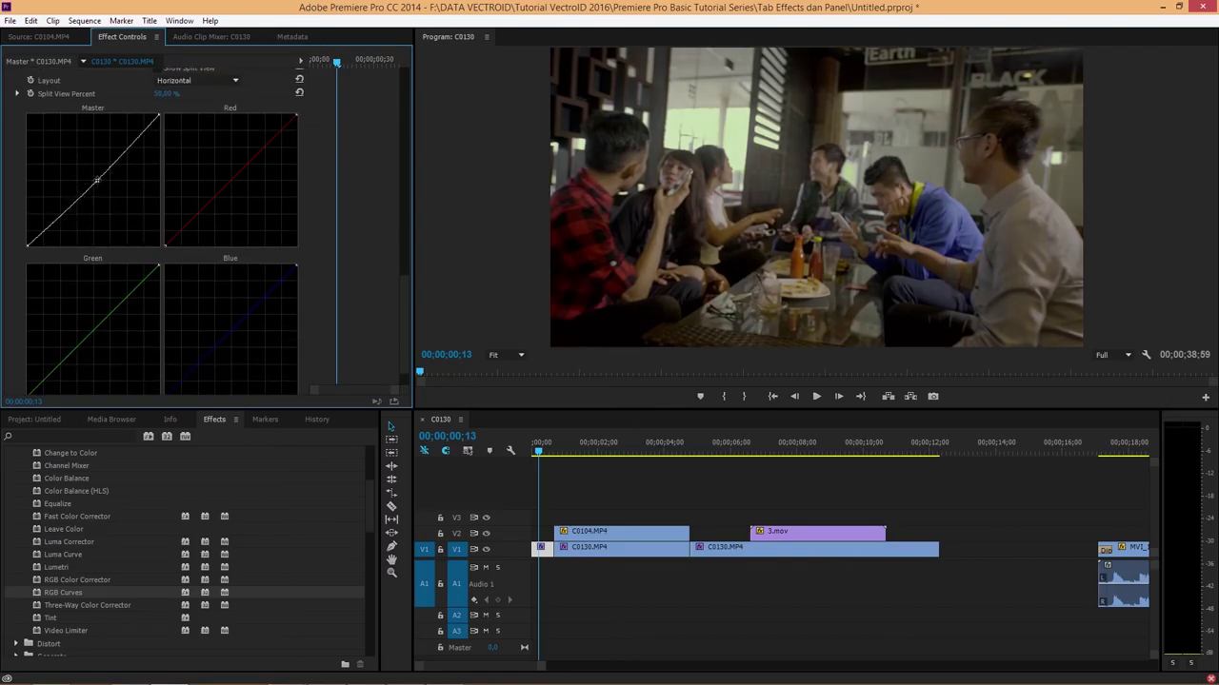
{"action": "left_click", "coordinate": [60, 220]}
{"action": "left_click_drag", "start_coordinate": [60, 220], "coordinate": [69, 224]}
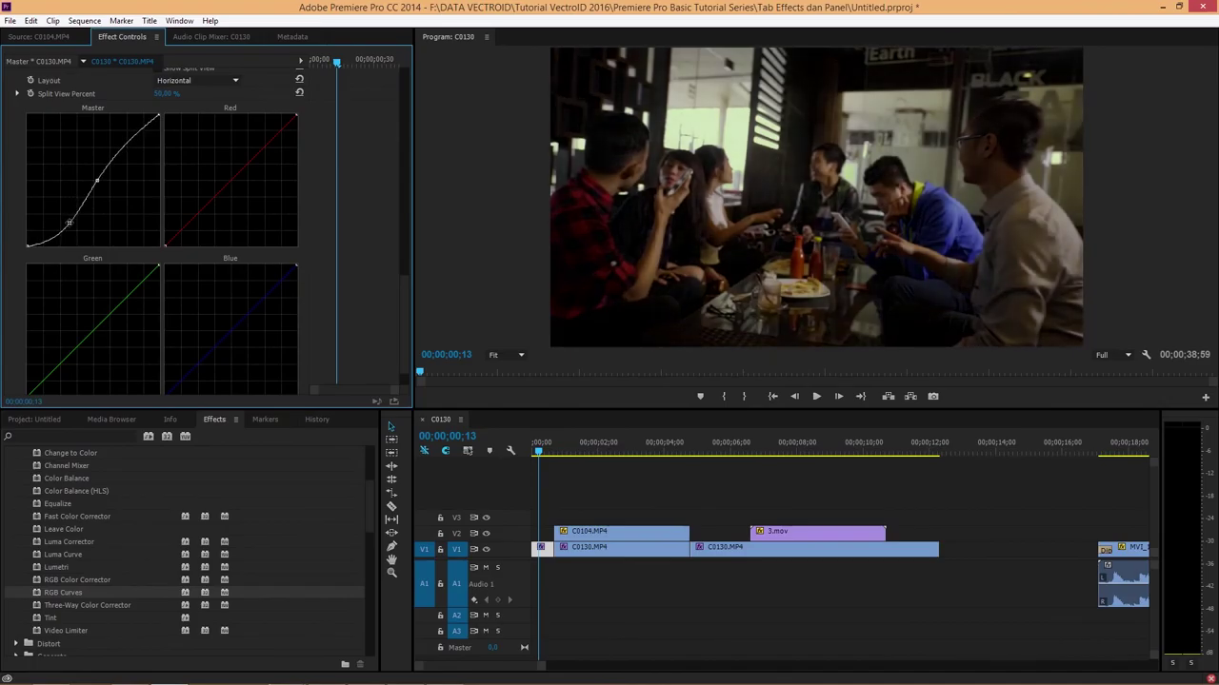
{"action": "left_click_drag", "start_coordinate": [97, 180], "coordinate": [98, 181]}
Dip the upper Master curve and pull the Red and Green curves for a magenta tint
{"action": "mouse_move", "coordinate": [133, 139]}
{"action": "left_mouse_down"}
{"action": "mouse_move", "coordinate": [153, 142]}
{"action": "mouse_move", "coordinate": [135, 136]}
{"action": "left_mouse_up"}
{"action": "left_click_drag", "start_coordinate": [246, 188], "coordinate": [240, 176]}
{"action": "scroll", "coordinate": [96, 237], "scroll_direction": "down", "scroll_amount": 1}
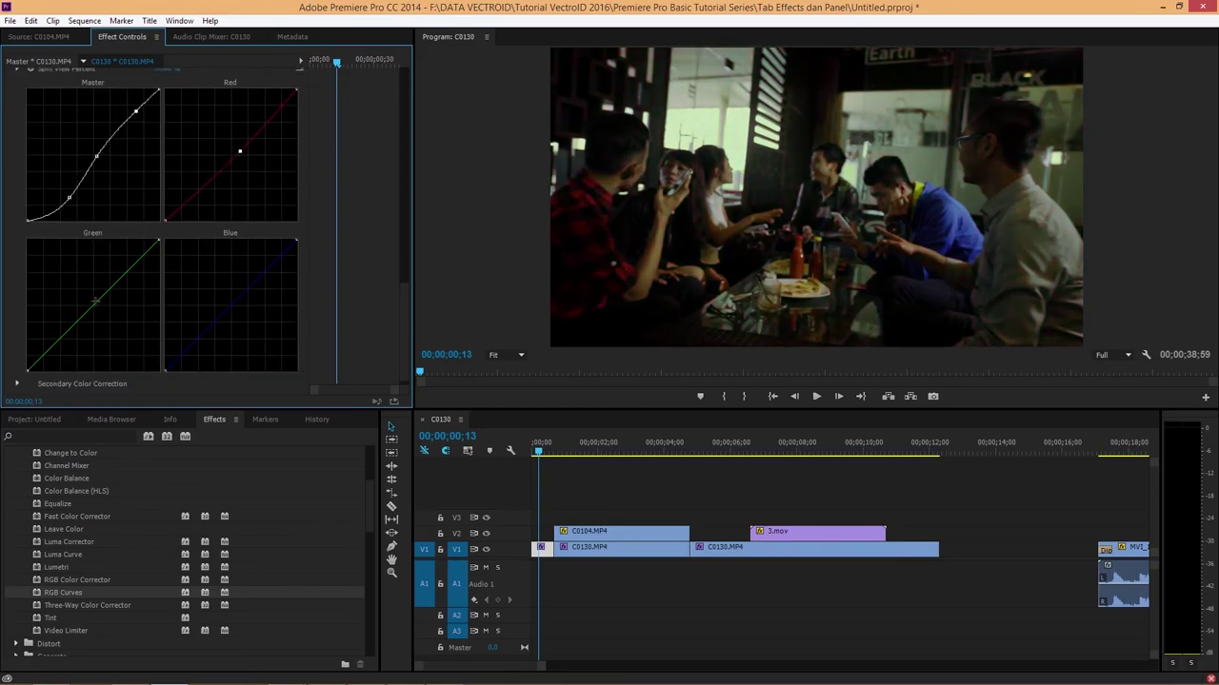
{"action": "left_click_drag", "start_coordinate": [95, 301], "coordinate": [104, 308]}
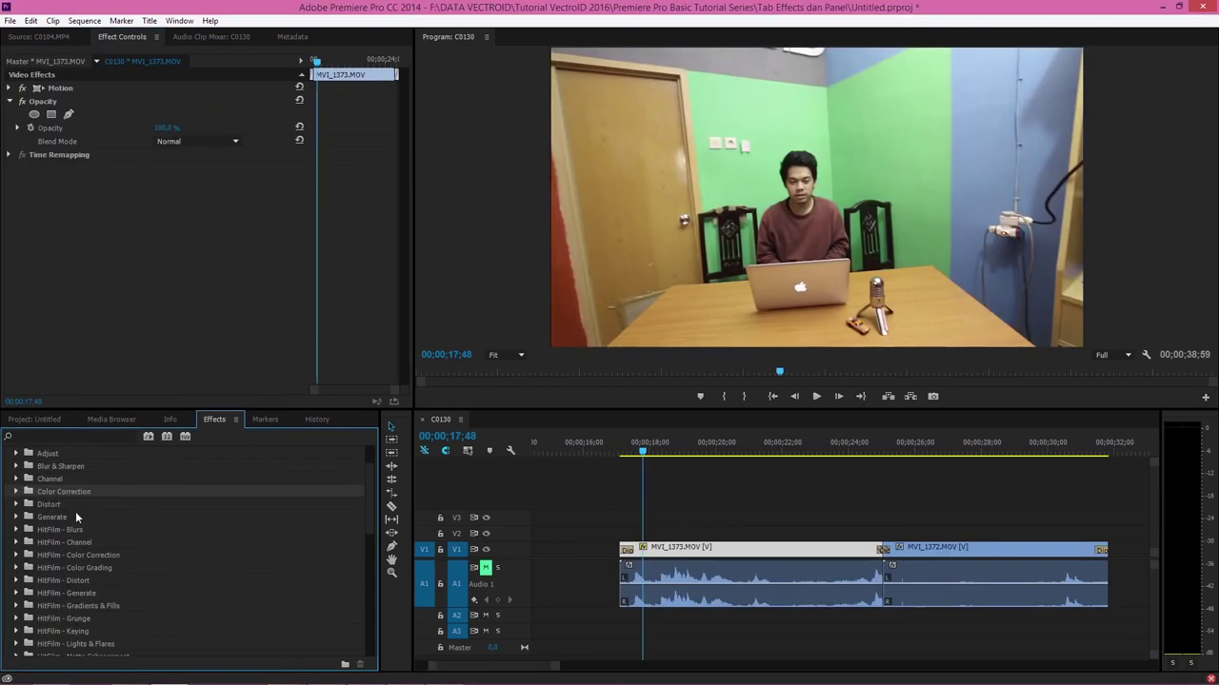
Scroll to the Distort video effects, expand the group and select Warp Stabilizer
{"action": "scroll", "coordinate": [75, 511], "scroll_direction": "down", "scroll_amount": 2}
{"action": "scroll", "coordinate": [75, 511], "scroll_direction": "down", "scroll_amount": 1}
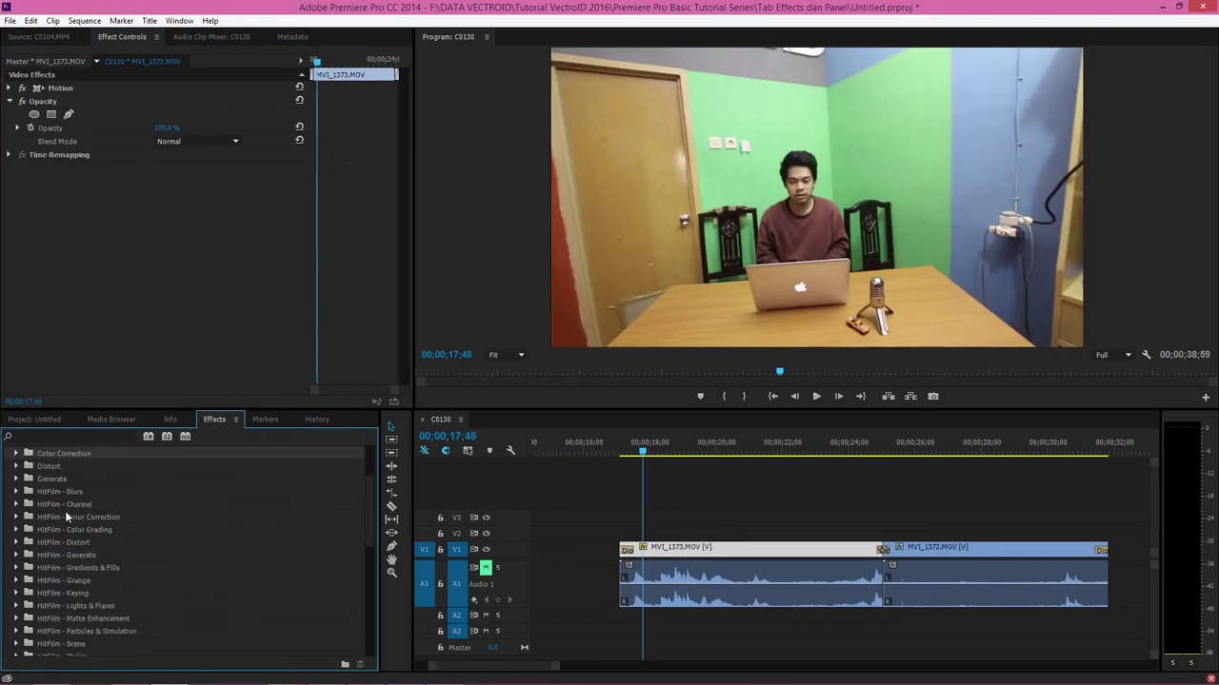
{"action": "left_click", "coordinate": [16, 466]}
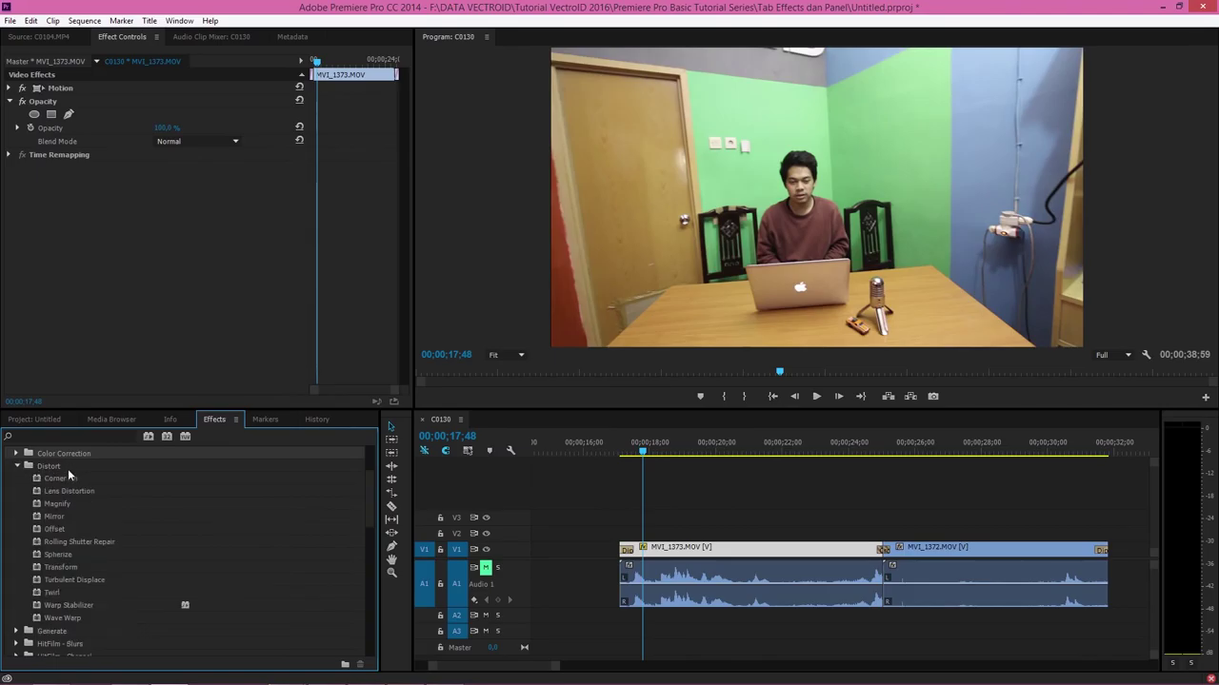
{"action": "left_click", "coordinate": [39, 607]}
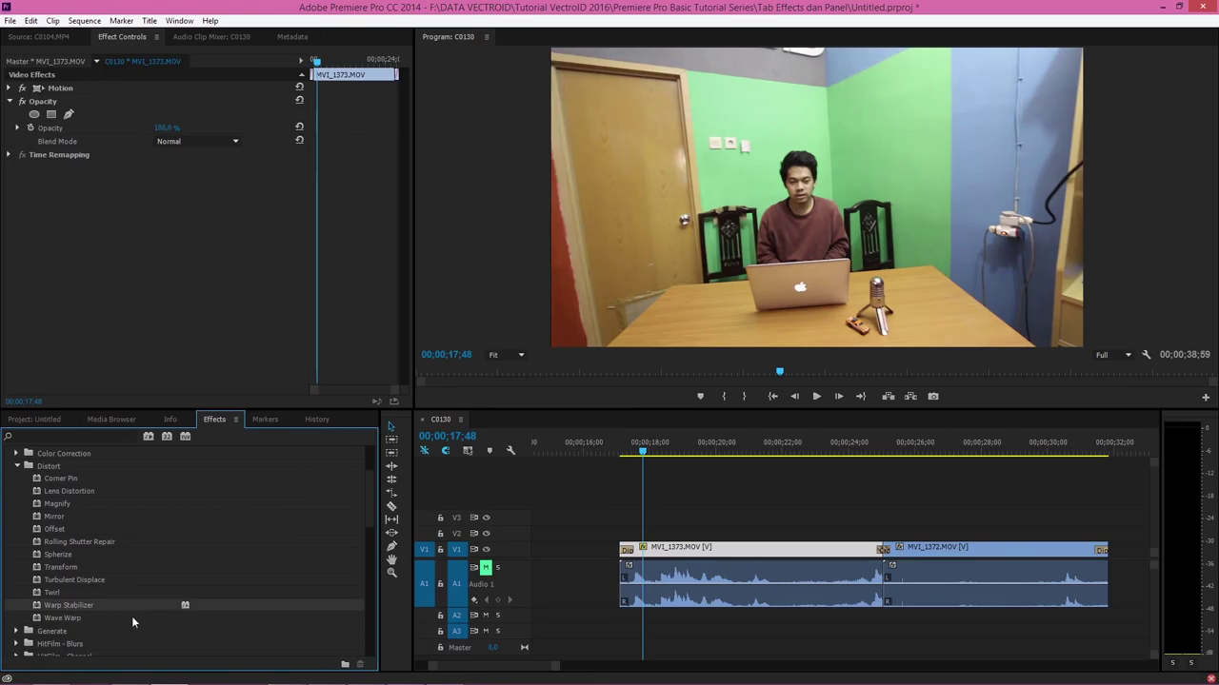
Apply Warp Stabilizer to the MVI_1373 clip and select the stabilised clip
{"action": "left_click_drag", "start_coordinate": [50, 607], "coordinate": [669, 541]}
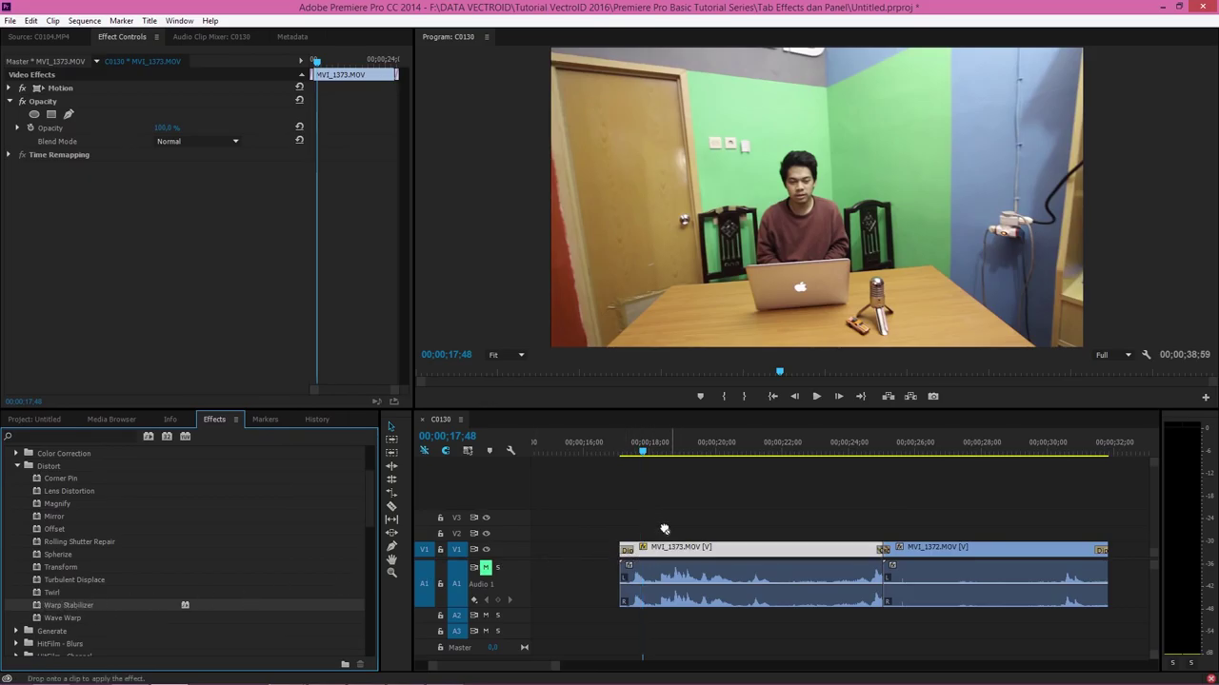
{"action": "left_click_drag", "start_coordinate": [666, 450], "coordinate": [639, 451]}
{"action": "left_click_drag", "start_coordinate": [86, 605], "coordinate": [682, 550]}
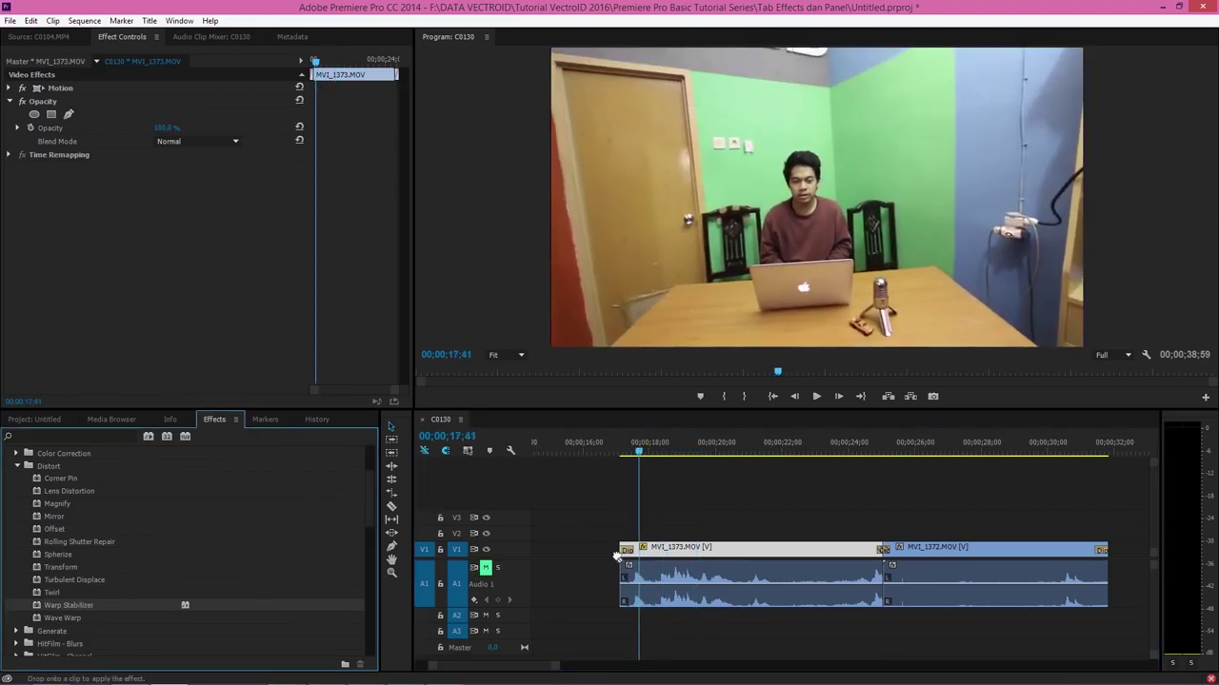
{"action": "left_click", "coordinate": [682, 550]}
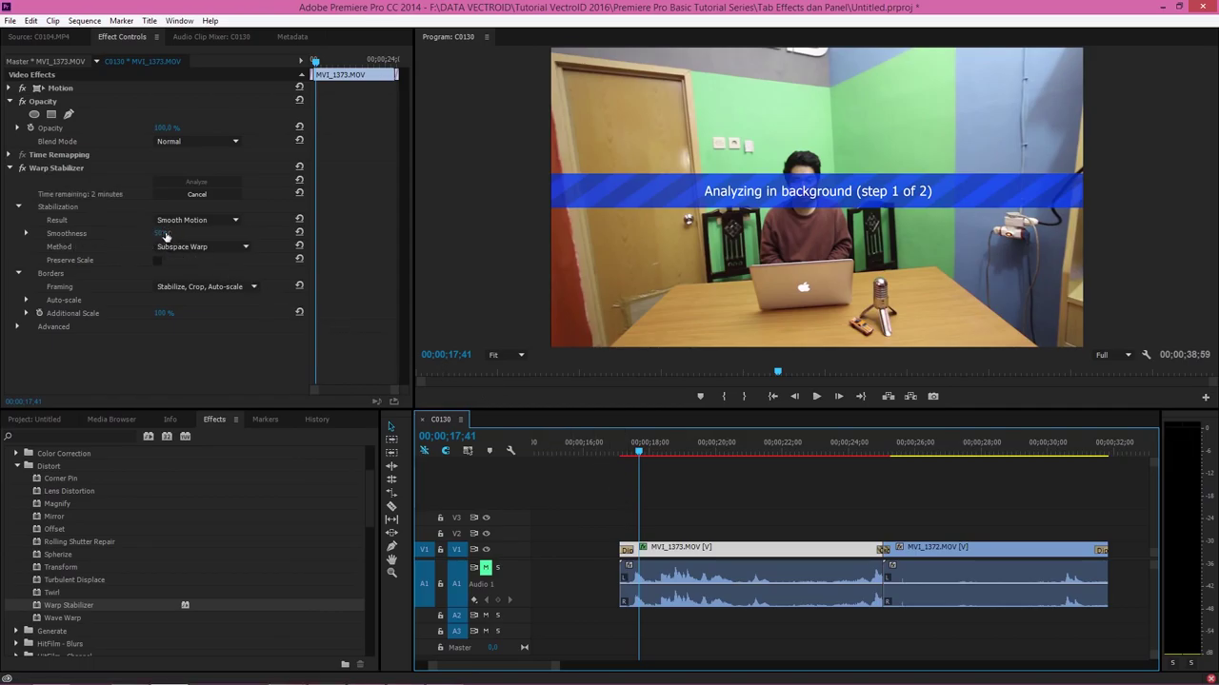
Set Warp Stabilizer Smoothness to 4% and scrub to preview the stabilised footage
{"action": "left_click", "coordinate": [166, 234]}
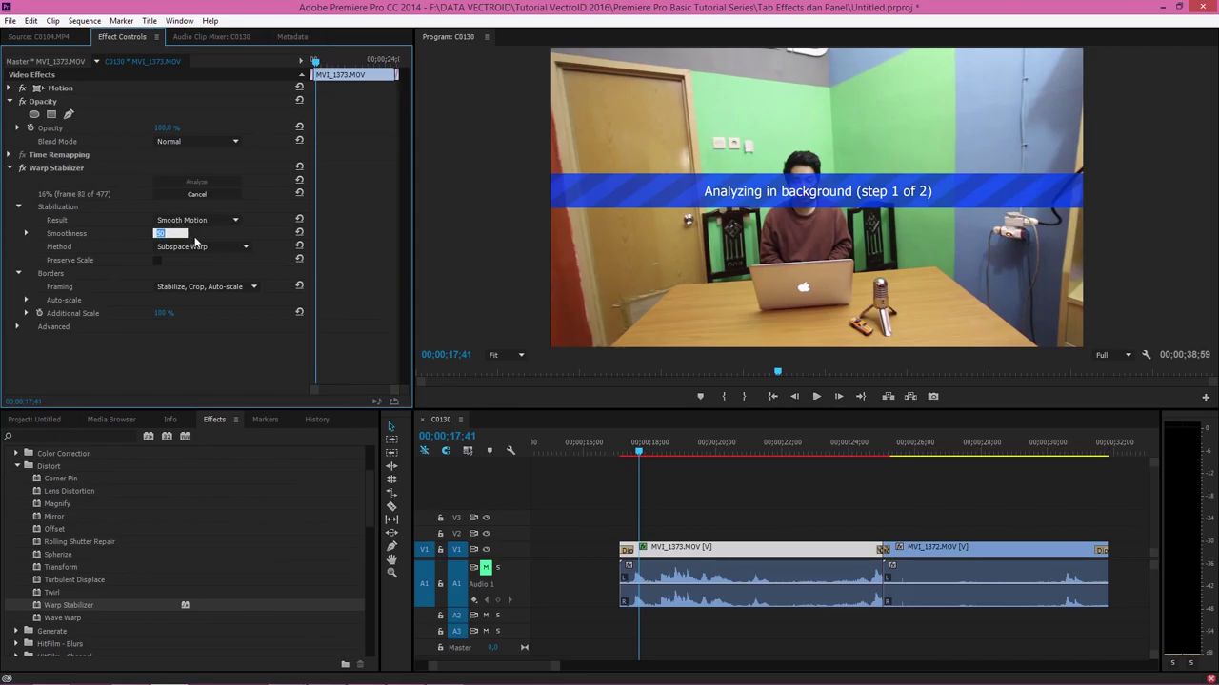
{"action": "type", "text": "4"}
{"action": "key", "text": "Return"}
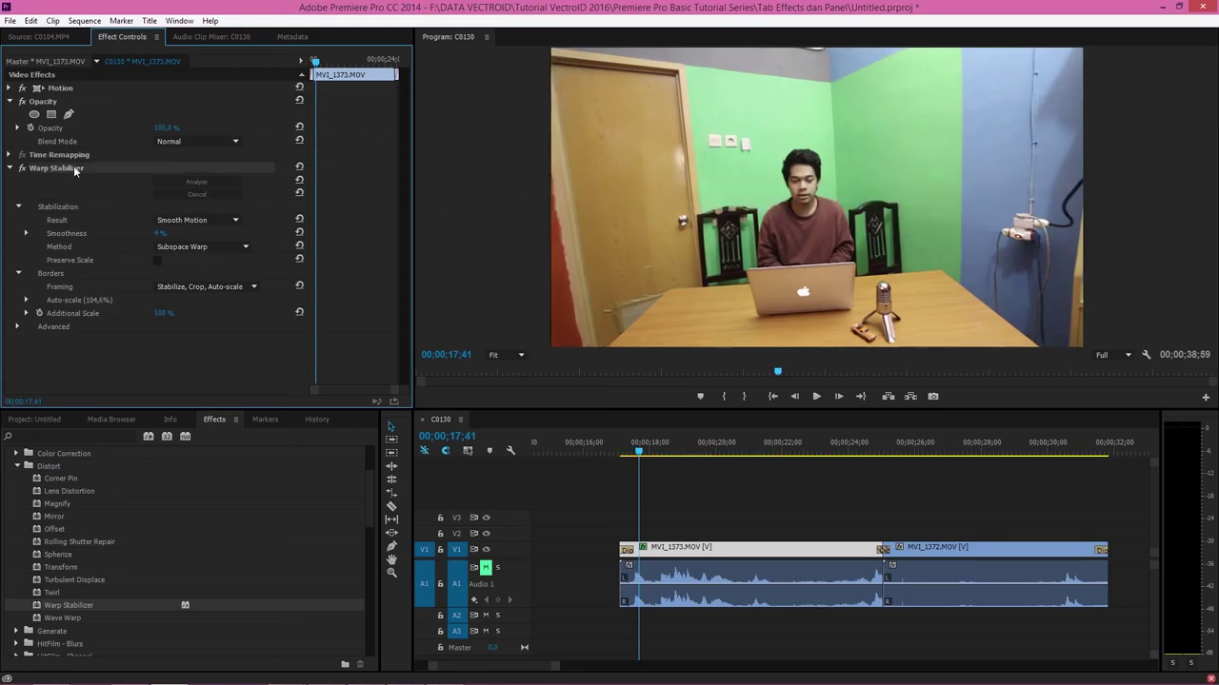
{"action": "mouse_move", "coordinate": [640, 453]}
{"action": "left_mouse_down"}
{"action": "mouse_move", "coordinate": [774, 452]}
{"action": "mouse_move", "coordinate": [734, 453]}
{"action": "left_mouse_up"}
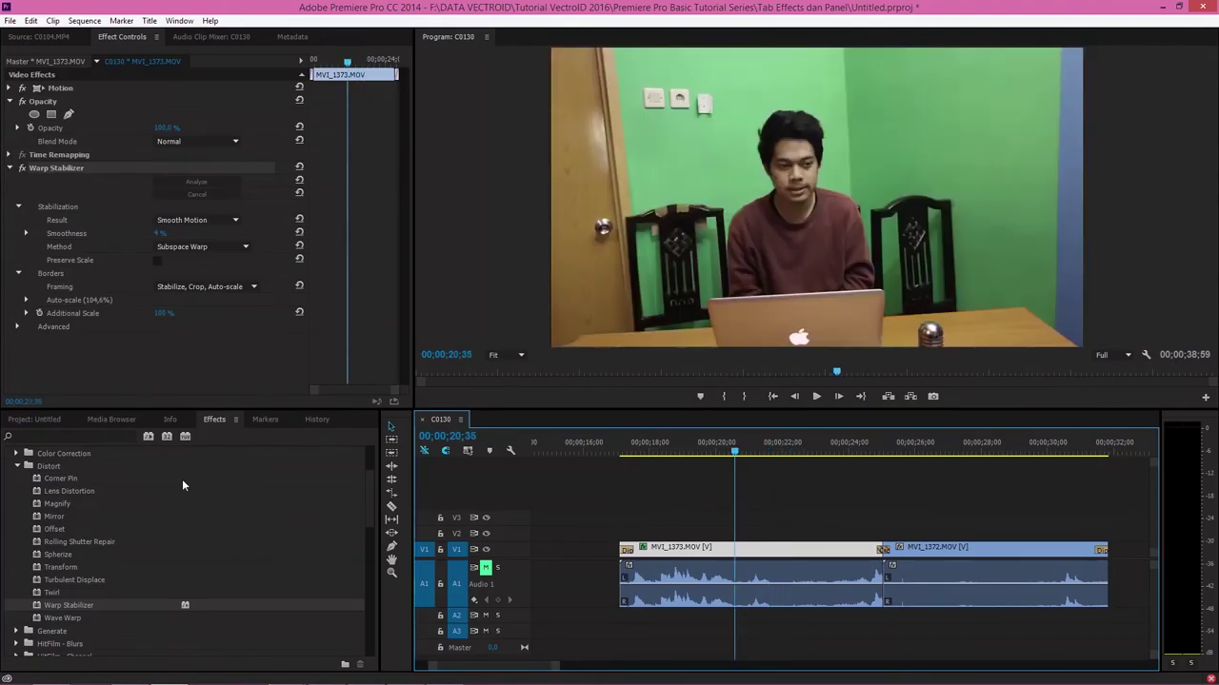
Collapse the Distort group and expand the Keying group of video effects
{"action": "left_click", "coordinate": [213, 419]}
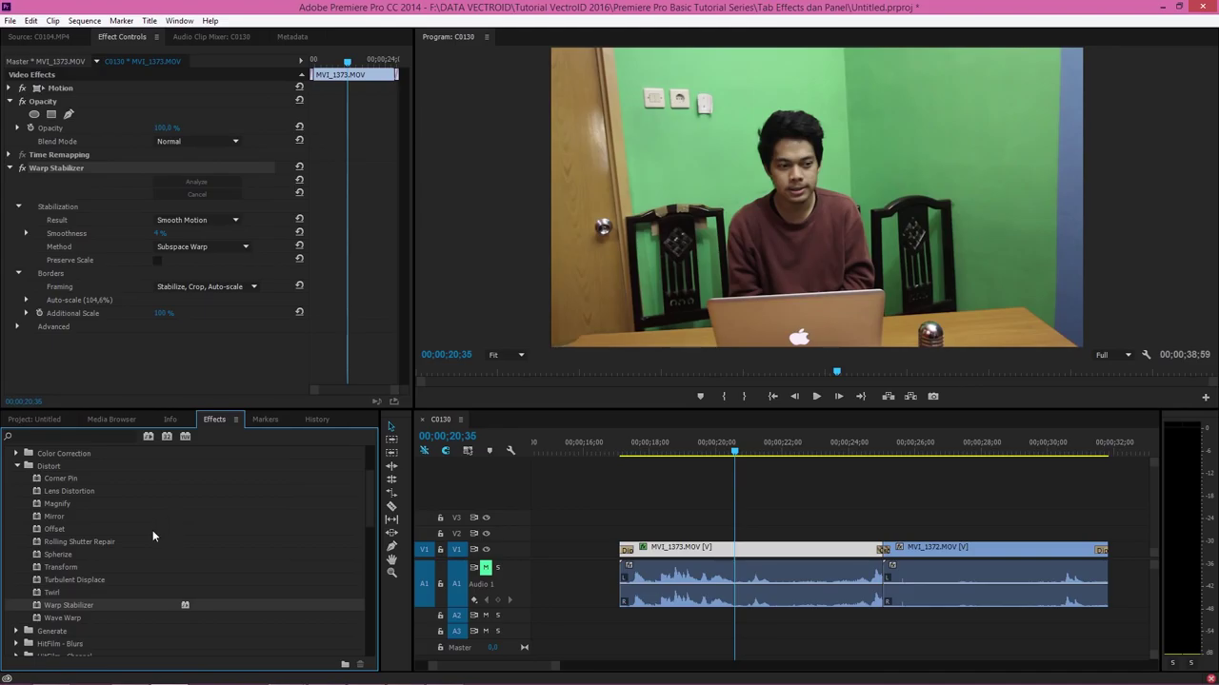
{"action": "left_click", "coordinate": [17, 467]}
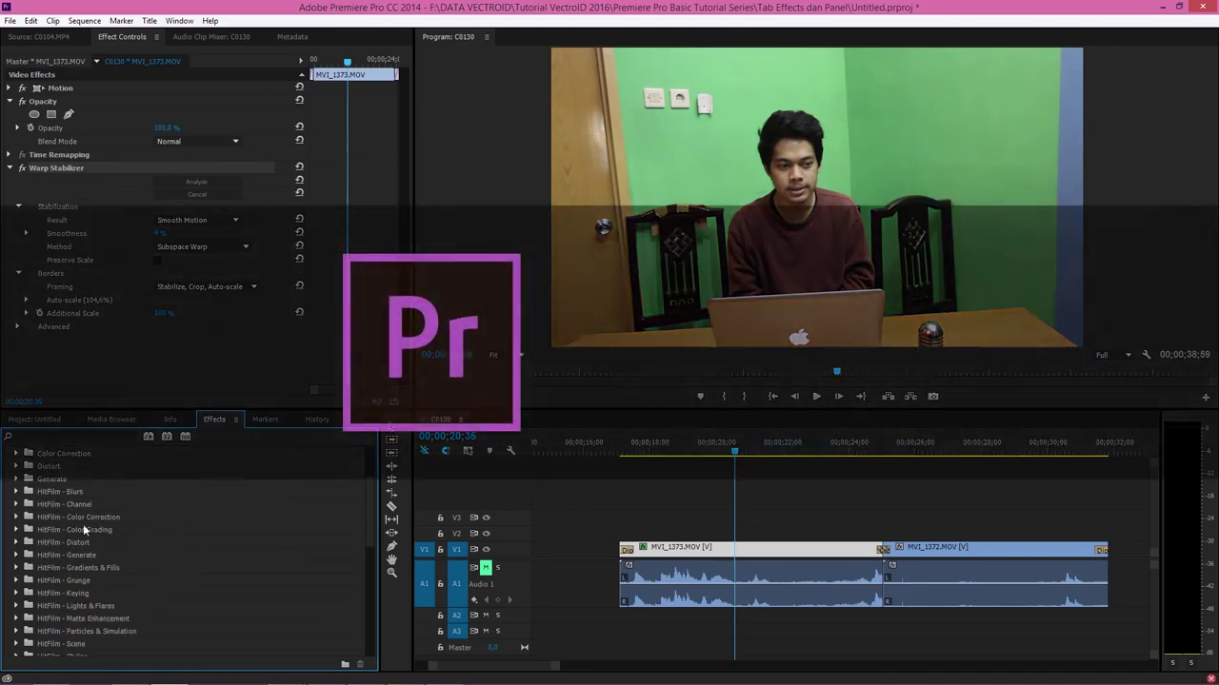
{"action": "scroll", "coordinate": [87, 541], "scroll_direction": "up", "scroll_amount": 2}
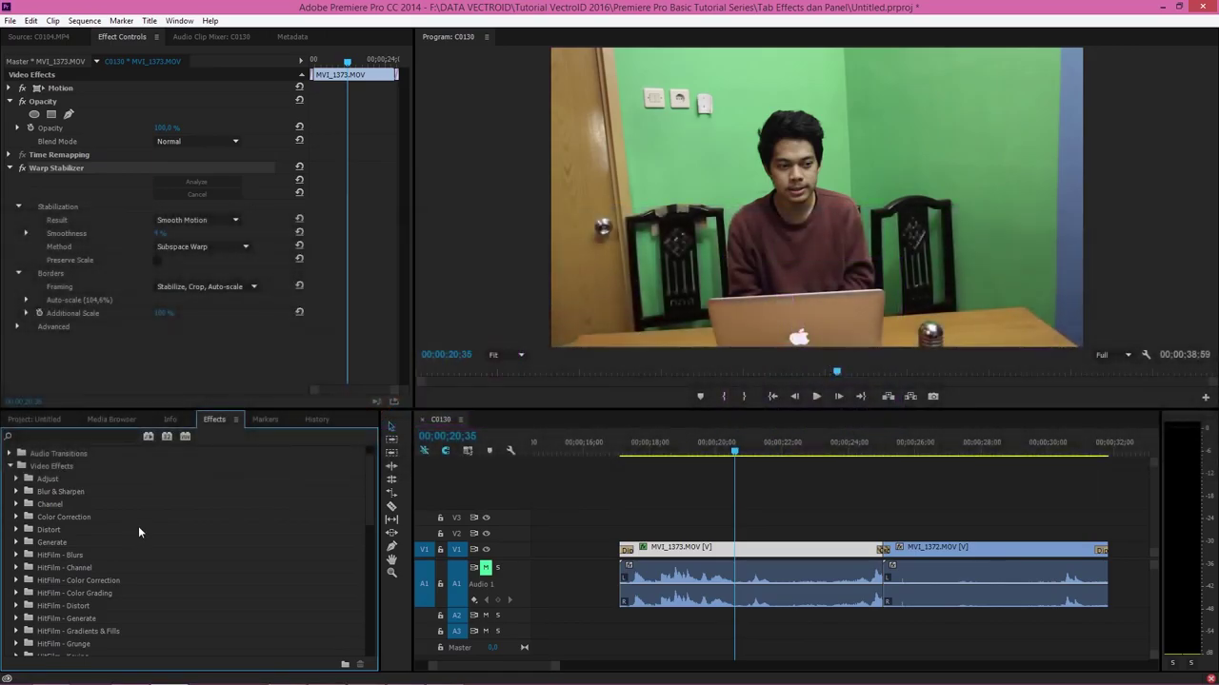
{"action": "scroll", "coordinate": [76, 518], "scroll_direction": "down", "scroll_amount": 2}
{"action": "scroll", "coordinate": [75, 529], "scroll_direction": "down", "scroll_amount": 2}
{"action": "scroll", "coordinate": [62, 538], "scroll_direction": "down", "scroll_amount": 2}
{"action": "left_click", "coordinate": [52, 541]}
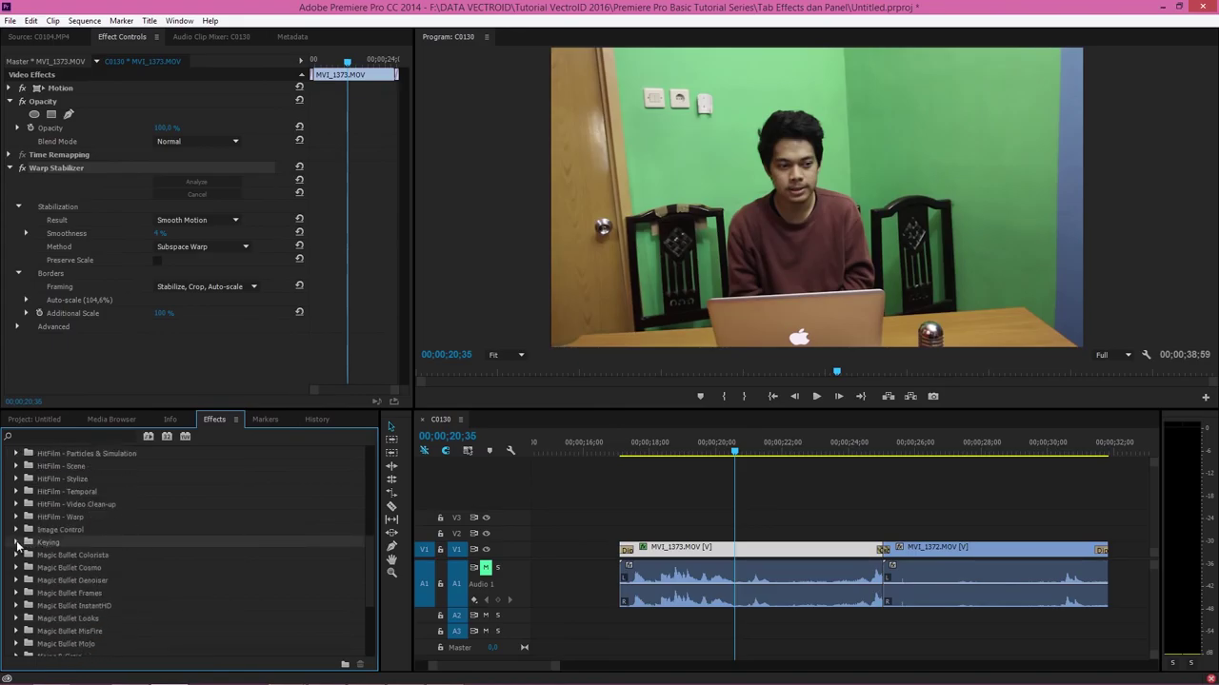
{"action": "left_click", "coordinate": [15, 543]}
Apply Four-Point Garbage Matte from Keying to the MVI_1373 clip
{"action": "scroll", "coordinate": [61, 538], "scroll_direction": "down", "scroll_amount": 2}
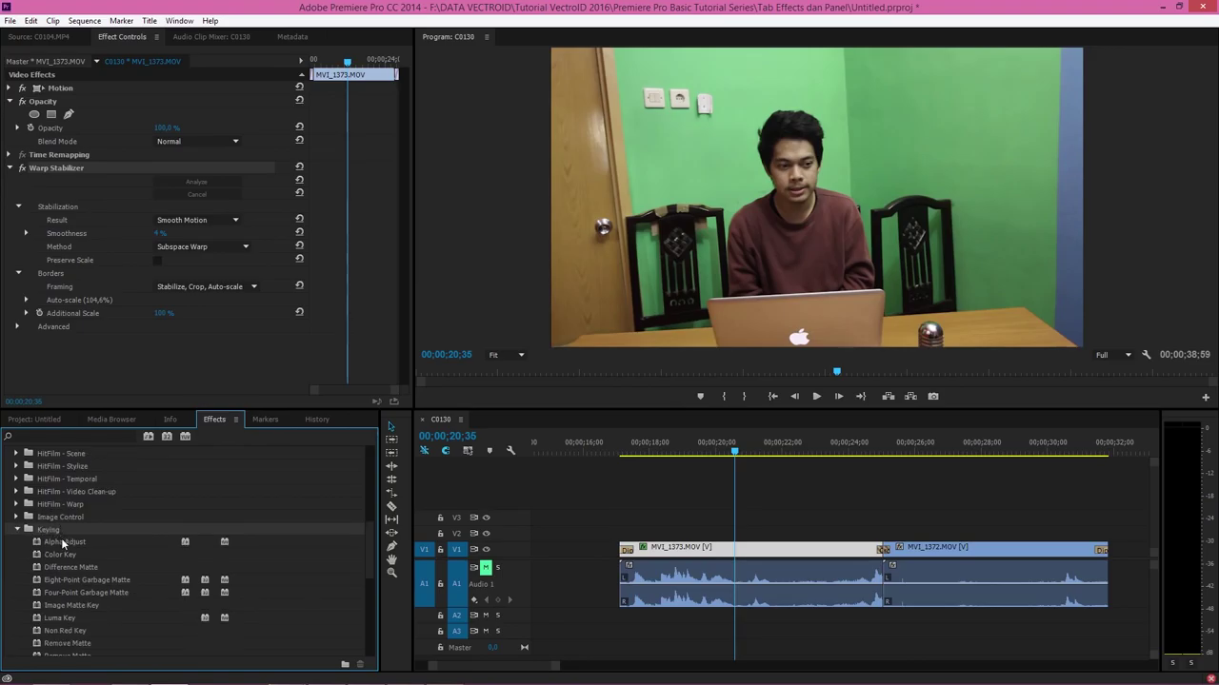
{"action": "scroll", "coordinate": [63, 538], "scroll_direction": "down", "scroll_amount": 2}
{"action": "scroll", "coordinate": [63, 538], "scroll_direction": "down", "scroll_amount": 2}
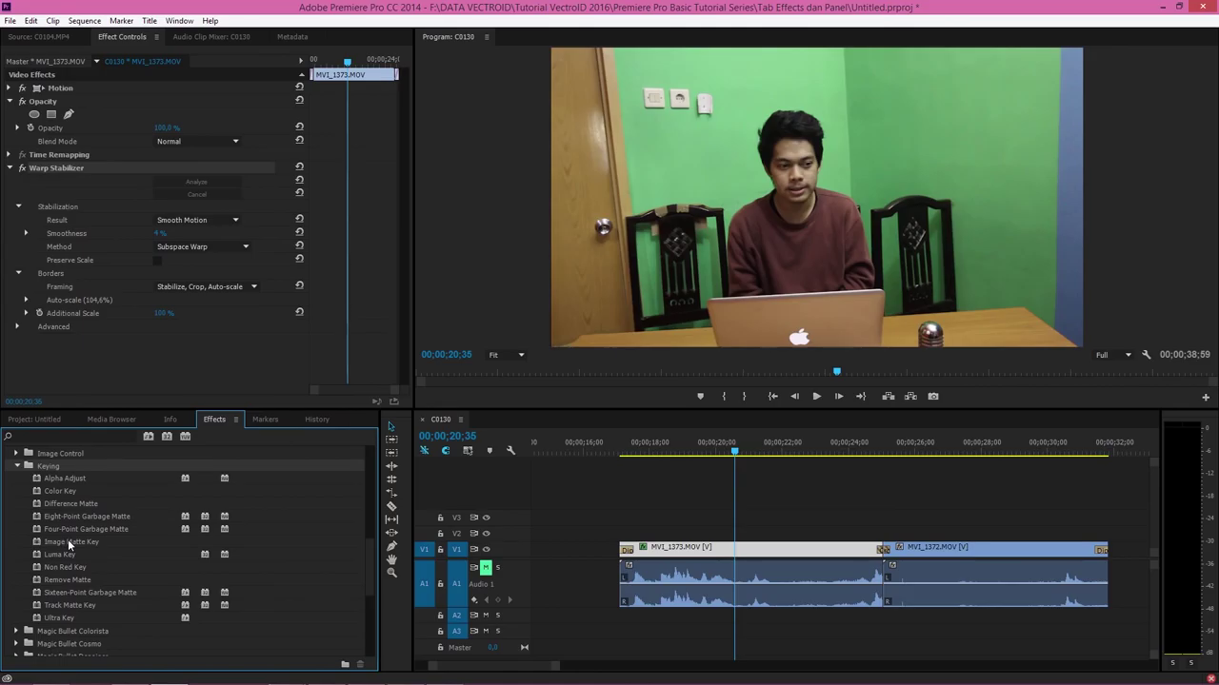
{"action": "scroll", "coordinate": [69, 539], "scroll_direction": "down", "scroll_amount": 1}
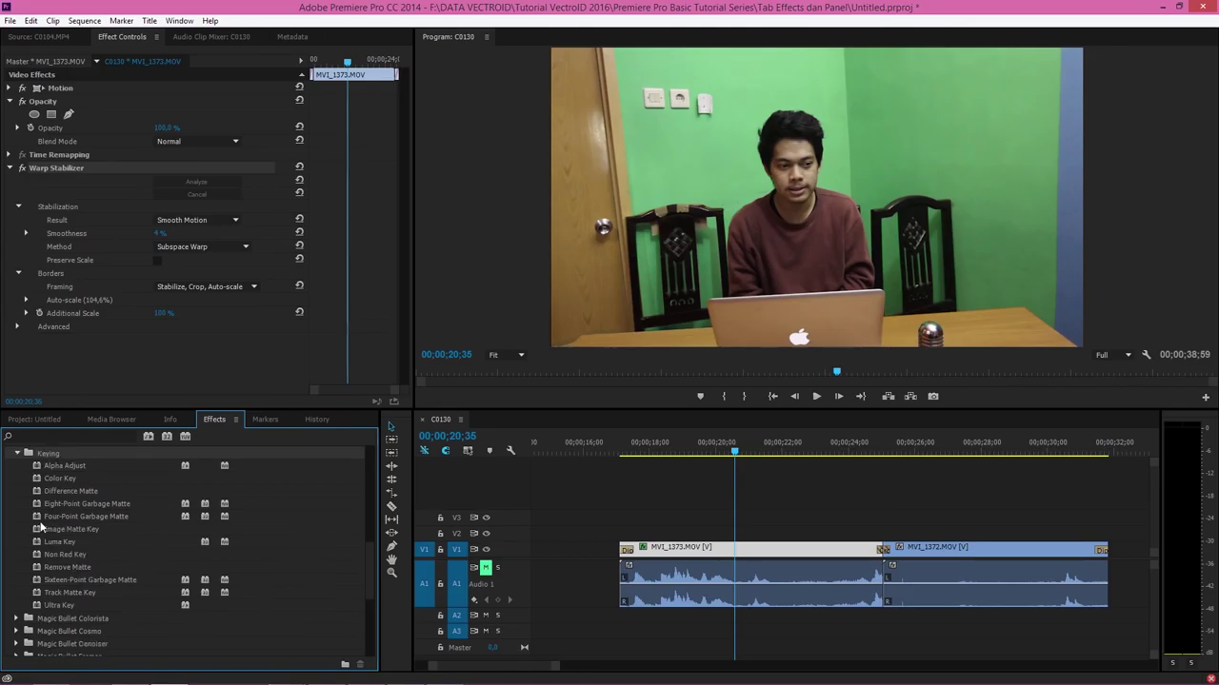
{"action": "scroll", "coordinate": [73, 548], "scroll_direction": "up", "scroll_amount": 1}
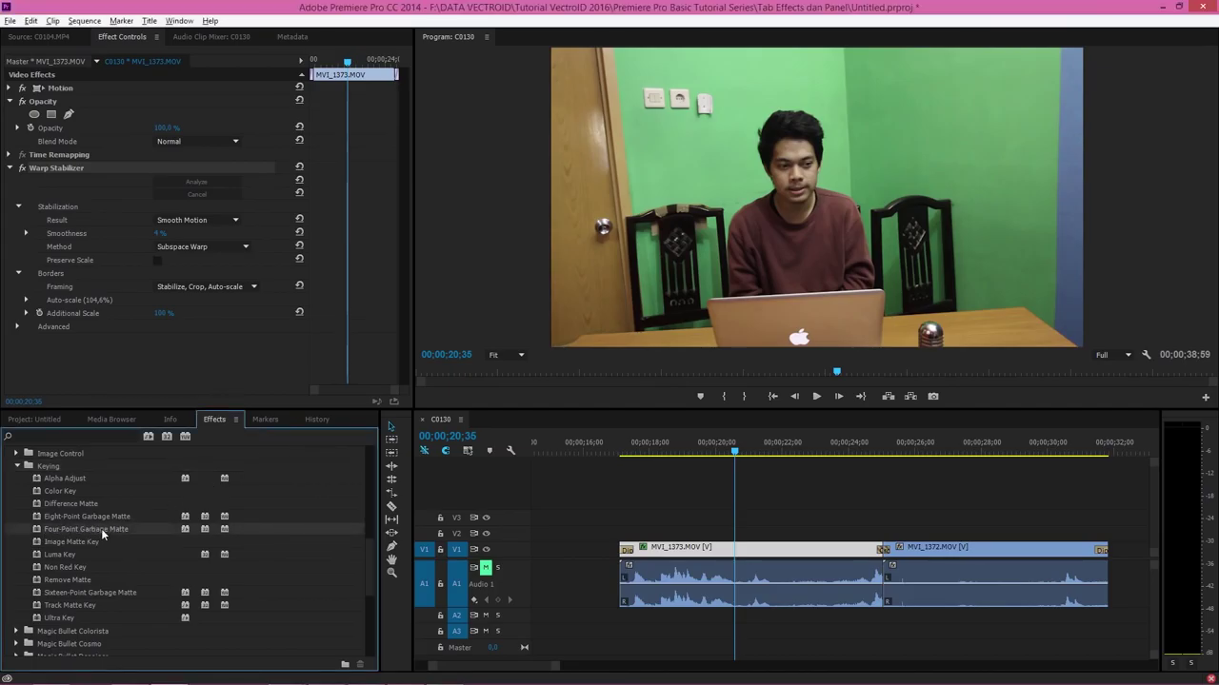
{"action": "left_click_drag", "start_coordinate": [101, 528], "coordinate": [705, 550]}
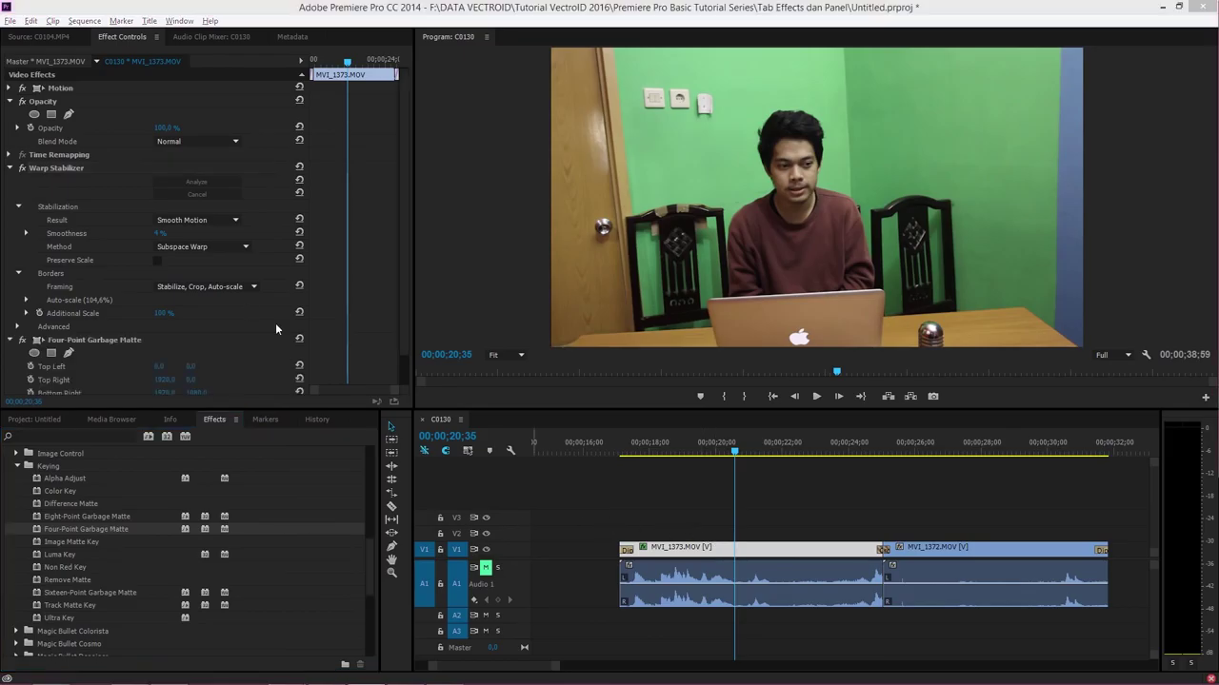
Drag all four garbage matte corners inward to mask MVI_1373 into a slanted strip
{"action": "left_click", "coordinate": [11, 169]}
{"action": "left_click", "coordinate": [71, 182]}
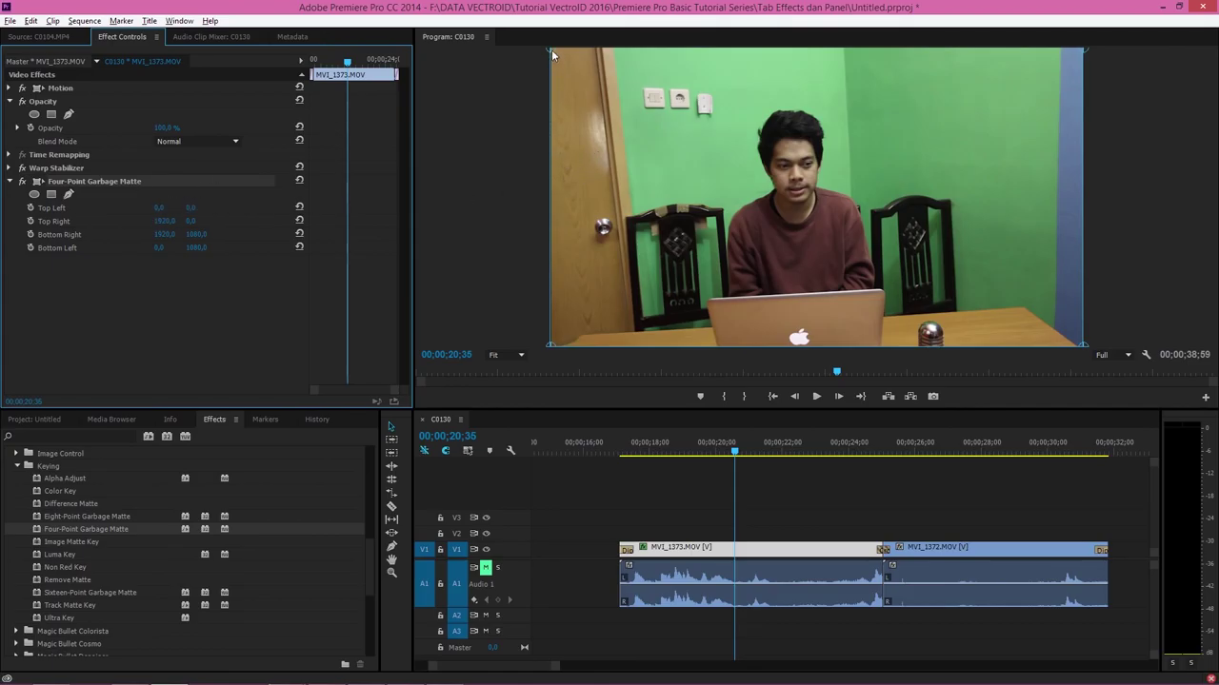
{"action": "mouse_move", "coordinate": [552, 50]}
{"action": "left_mouse_down"}
{"action": "mouse_move", "coordinate": [666, 253]}
{"action": "mouse_move", "coordinate": [675, 225]}
{"action": "left_mouse_up"}
{"action": "left_click_drag", "start_coordinate": [1082, 51], "coordinate": [1000, 188]}
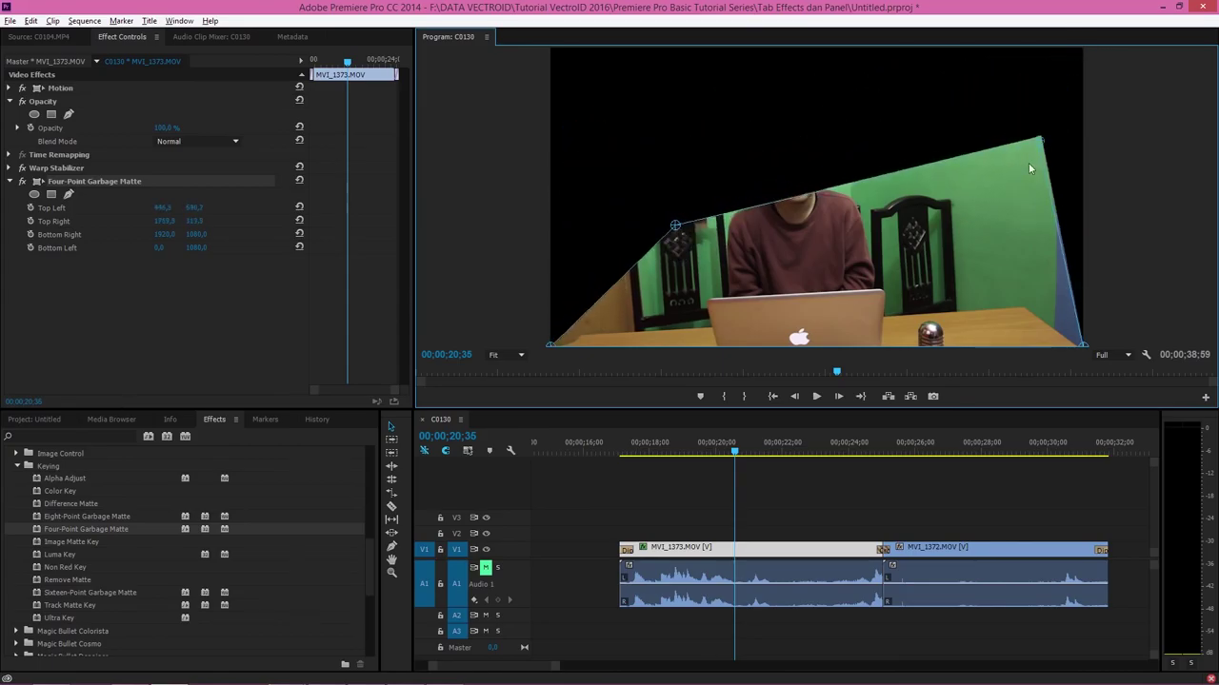
{"action": "left_click_drag", "start_coordinate": [1083, 345], "coordinate": [1048, 282]}
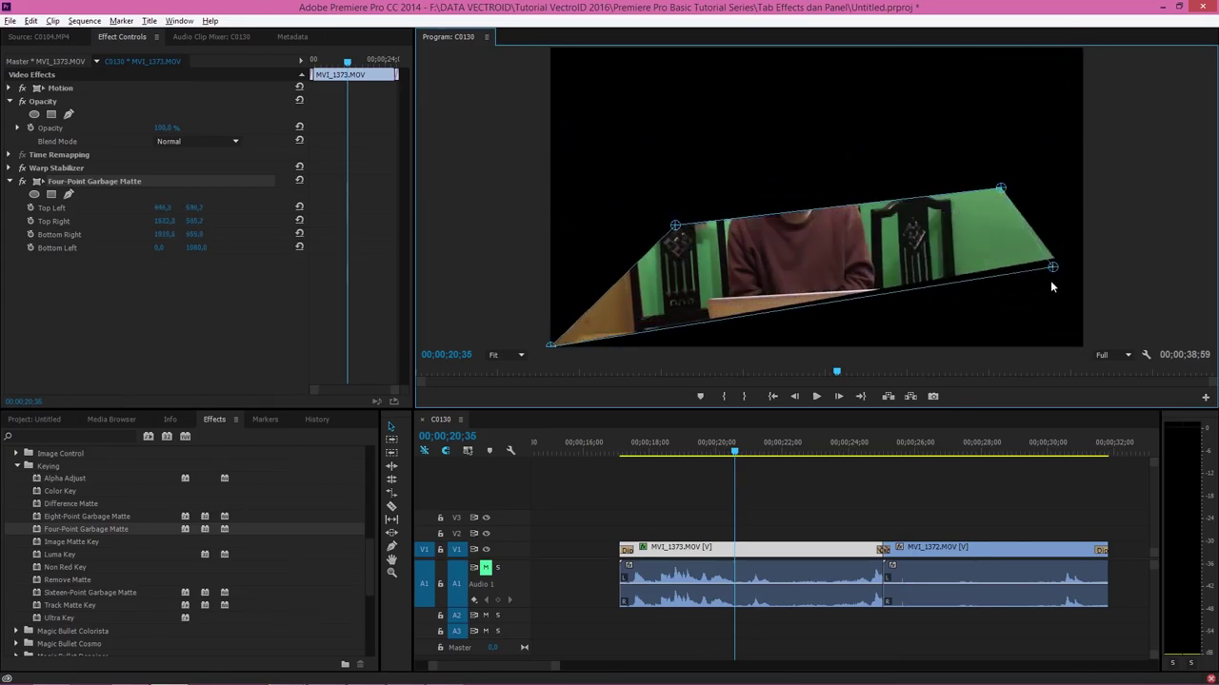
{"action": "left_click_drag", "start_coordinate": [551, 344], "coordinate": [557, 286]}
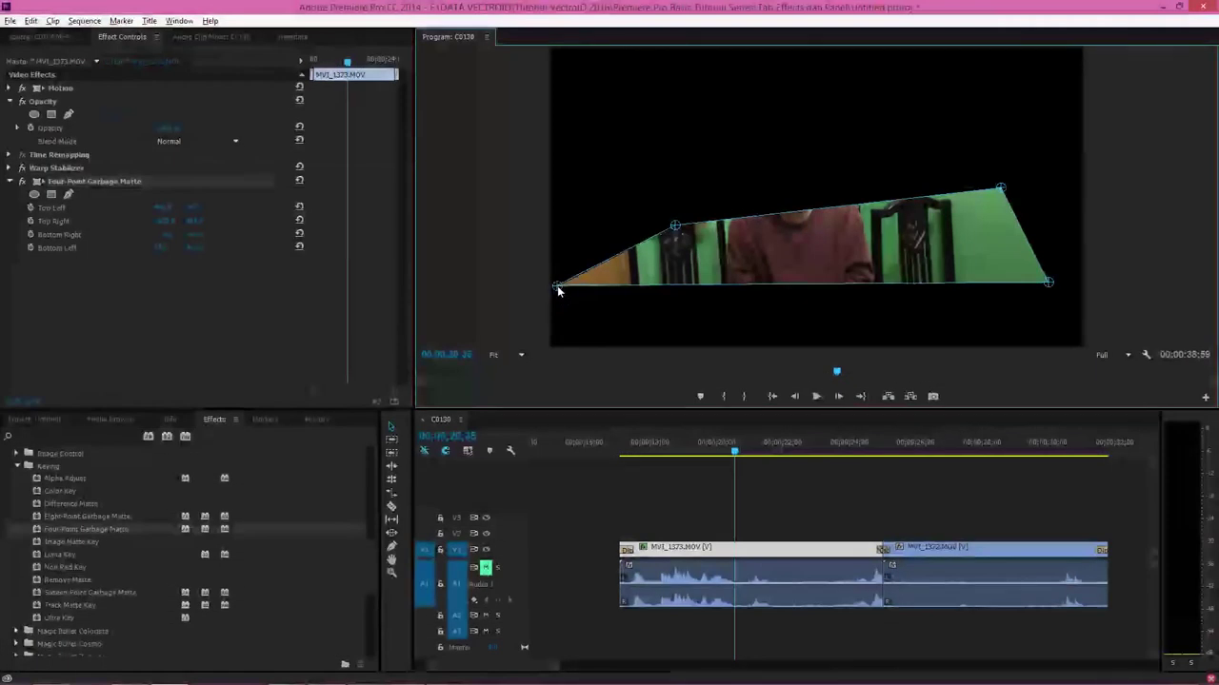
{"action": "left_click", "coordinate": [17, 467]}
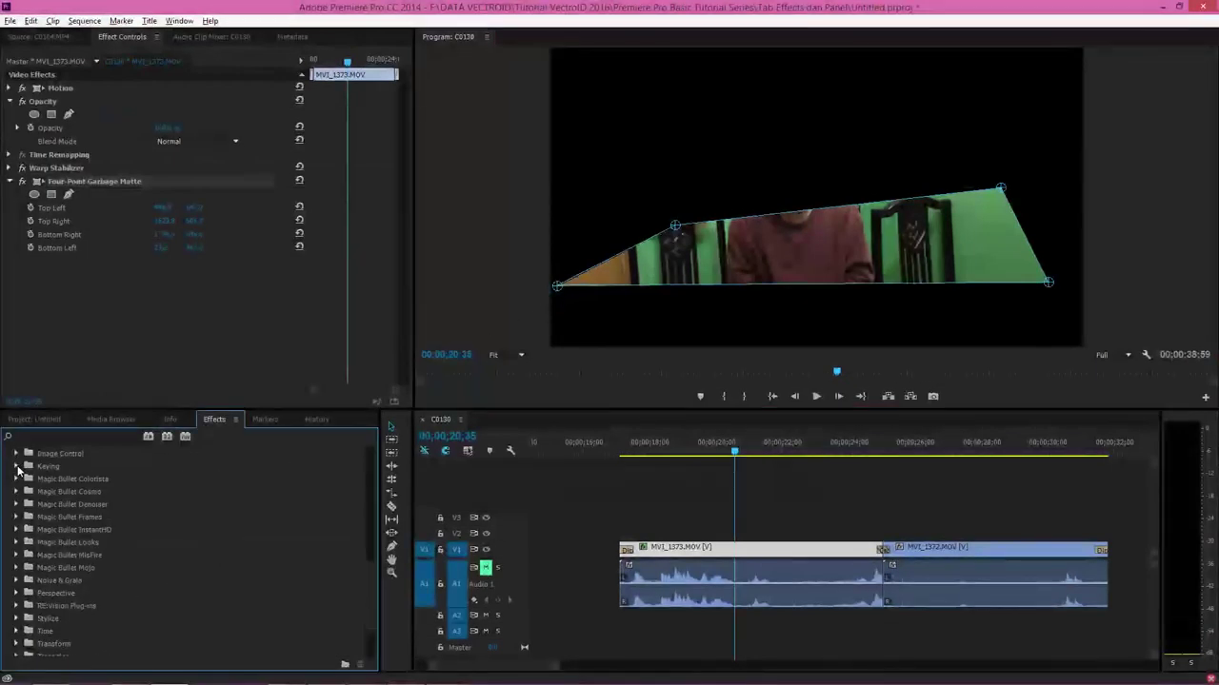
{"action": "scroll", "coordinate": [40, 514], "scroll_direction": "down", "scroll_amount": 1}
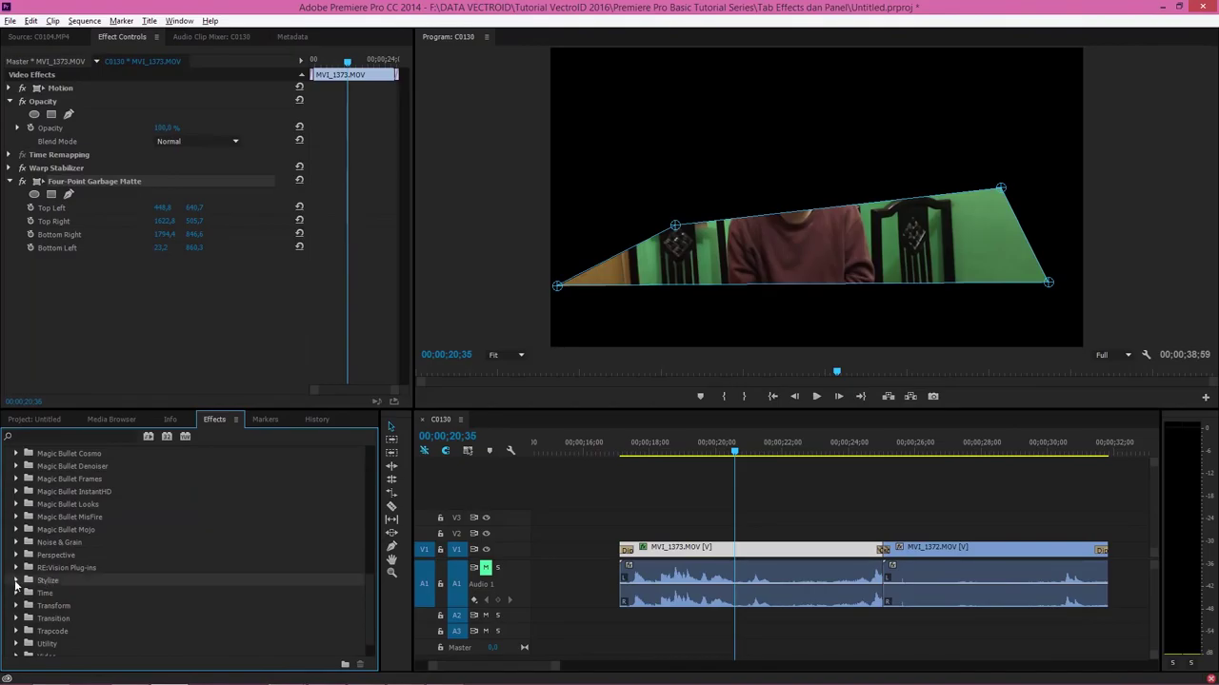
Browse past the Stylize group and expand the Transform video effects group
{"action": "left_click", "coordinate": [16, 581]}
{"action": "scroll", "coordinate": [52, 545], "scroll_direction": "down", "scroll_amount": 2}
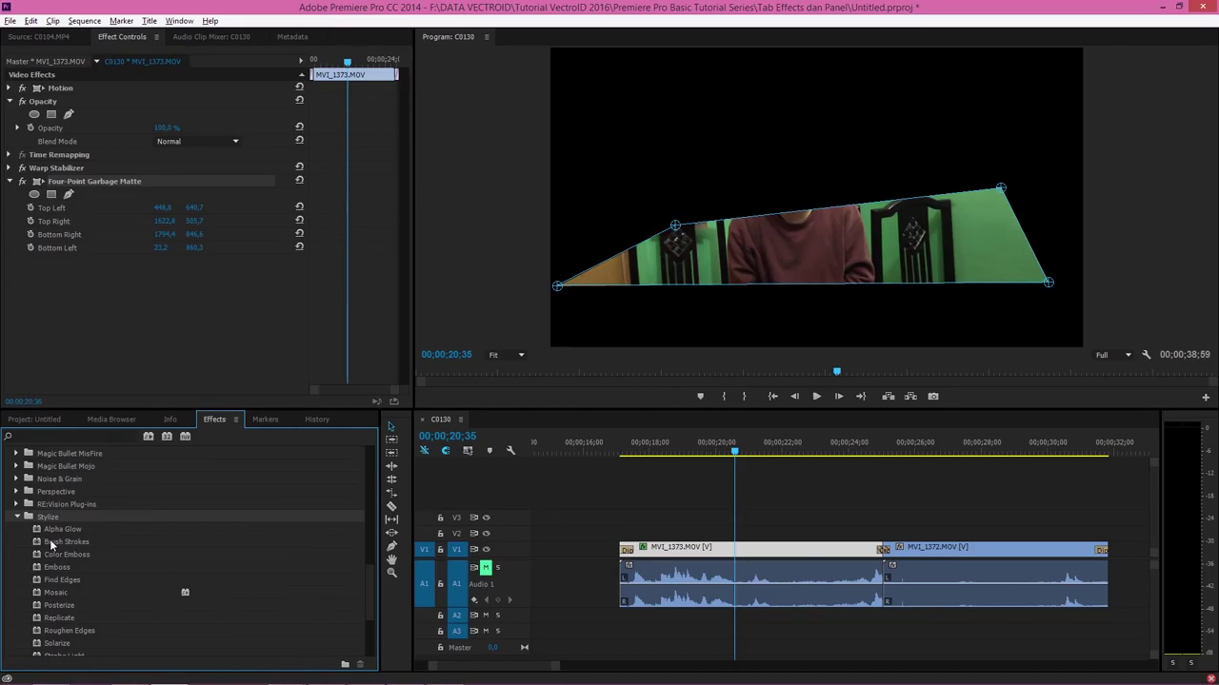
{"action": "scroll", "coordinate": [91, 545], "scroll_direction": "down", "scroll_amount": 1}
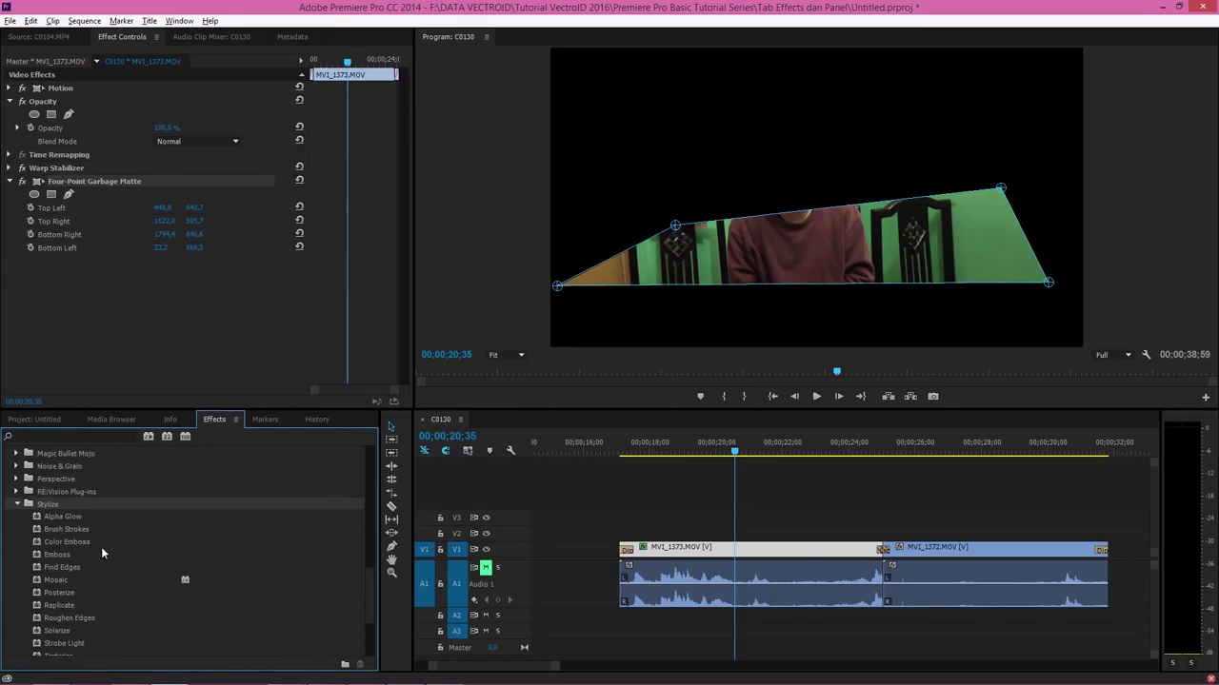
{"action": "scroll", "coordinate": [102, 549], "scroll_direction": "up", "scroll_amount": 3}
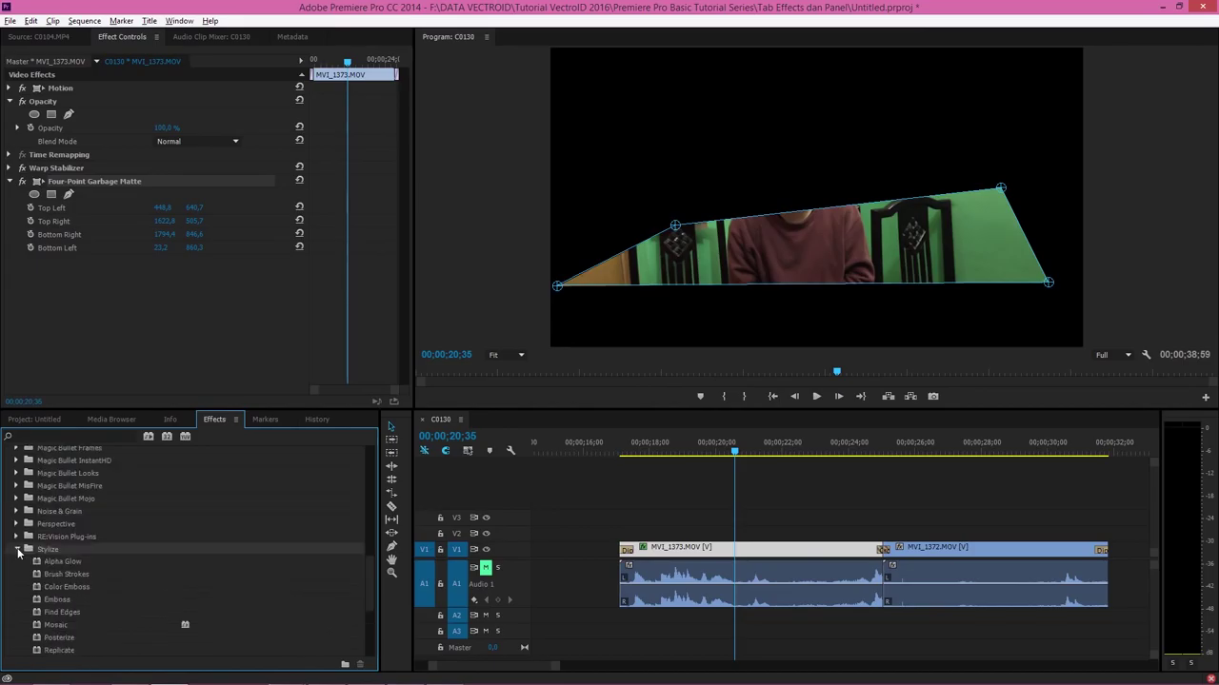
{"action": "left_click", "coordinate": [17, 550]}
{"action": "left_click", "coordinate": [38, 575]}
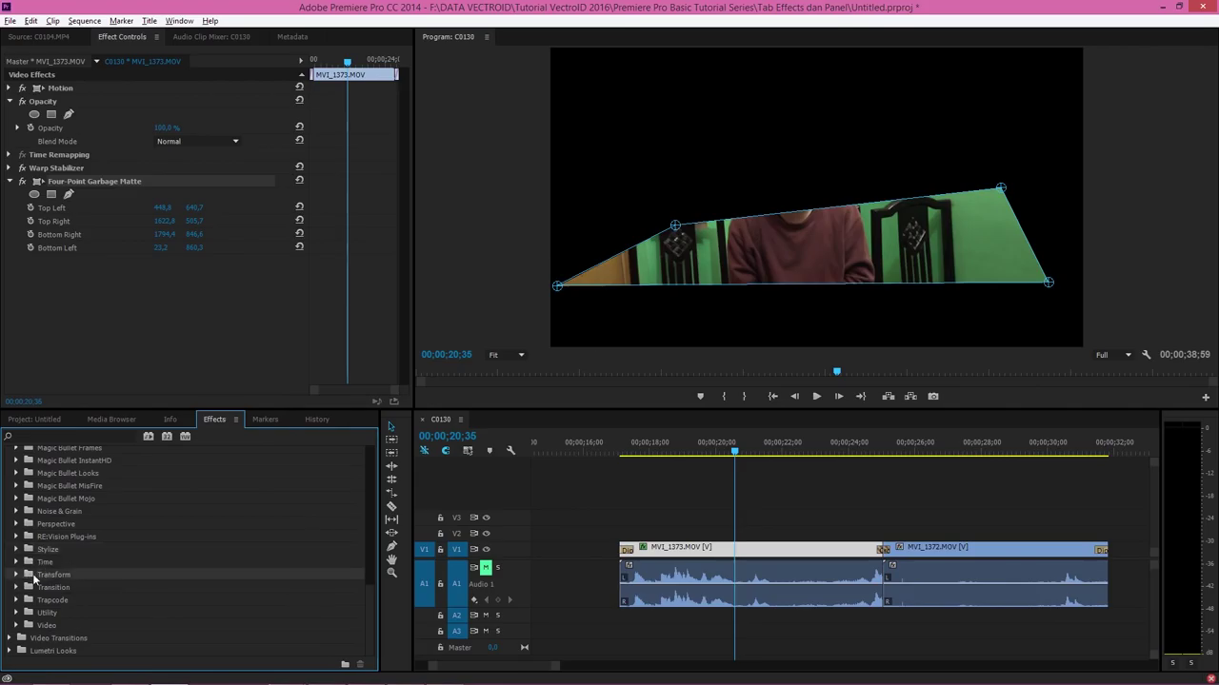
{"action": "left_click", "coordinate": [15, 576]}
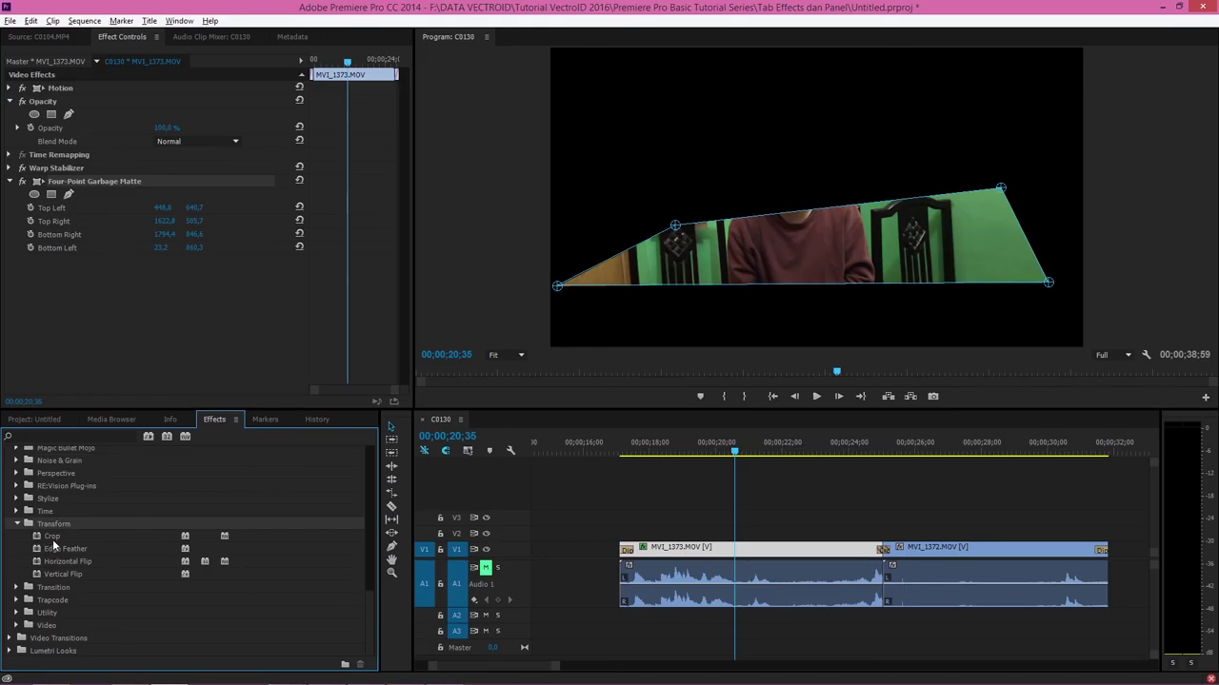
Apply Crop to MVI_1372.MOV, cropping in from the left with a feathered edge
{"action": "left_click", "coordinate": [56, 539]}
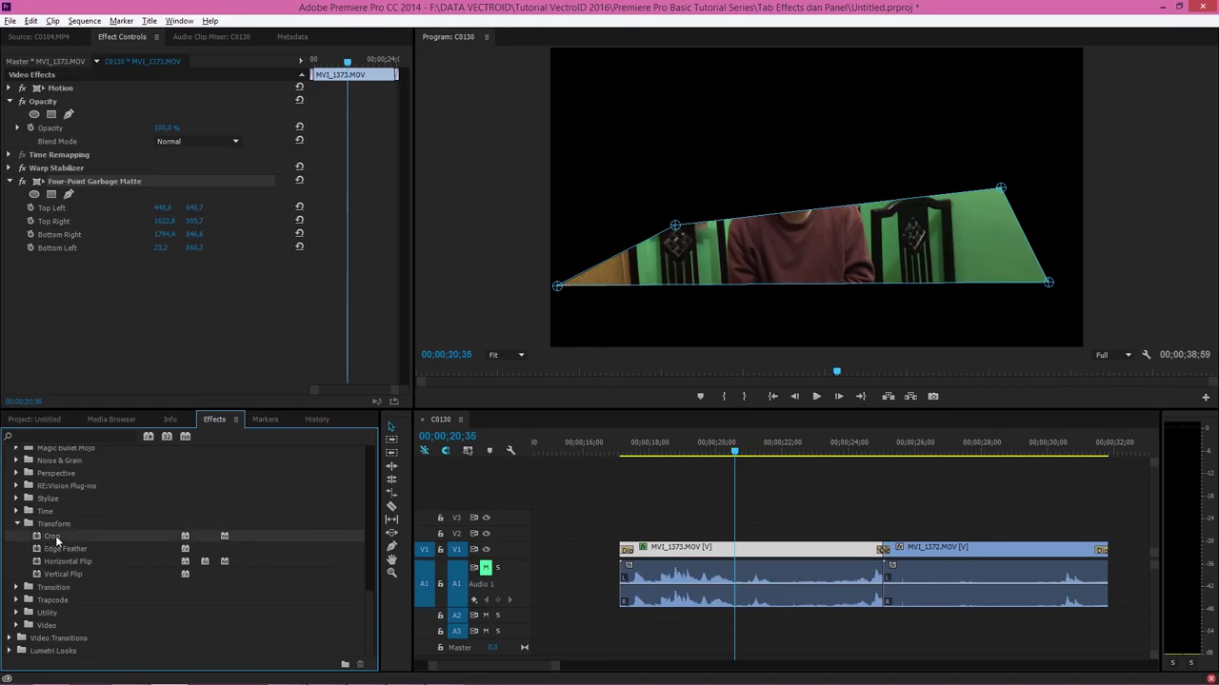
{"action": "mouse_move", "coordinate": [56, 539]}
{"action": "left_mouse_down"}
{"action": "mouse_move", "coordinate": [950, 550]}
{"action": "mouse_move", "coordinate": [933, 550]}
{"action": "left_mouse_up"}
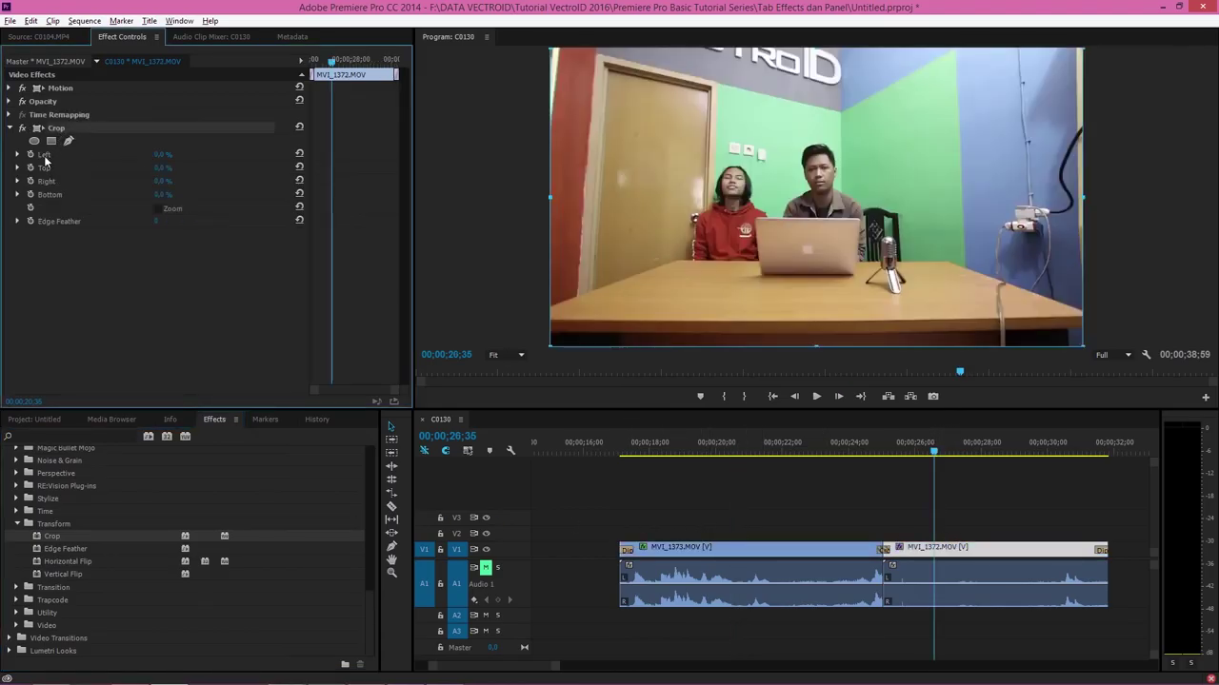
{"action": "mouse_move", "coordinate": [163, 154]}
{"action": "left_mouse_down"}
{"action": "mouse_move", "coordinate": [213, 158]}
{"action": "mouse_move", "coordinate": [167, 197]}
{"action": "mouse_move", "coordinate": [198, 203]}
{"action": "left_mouse_up"}
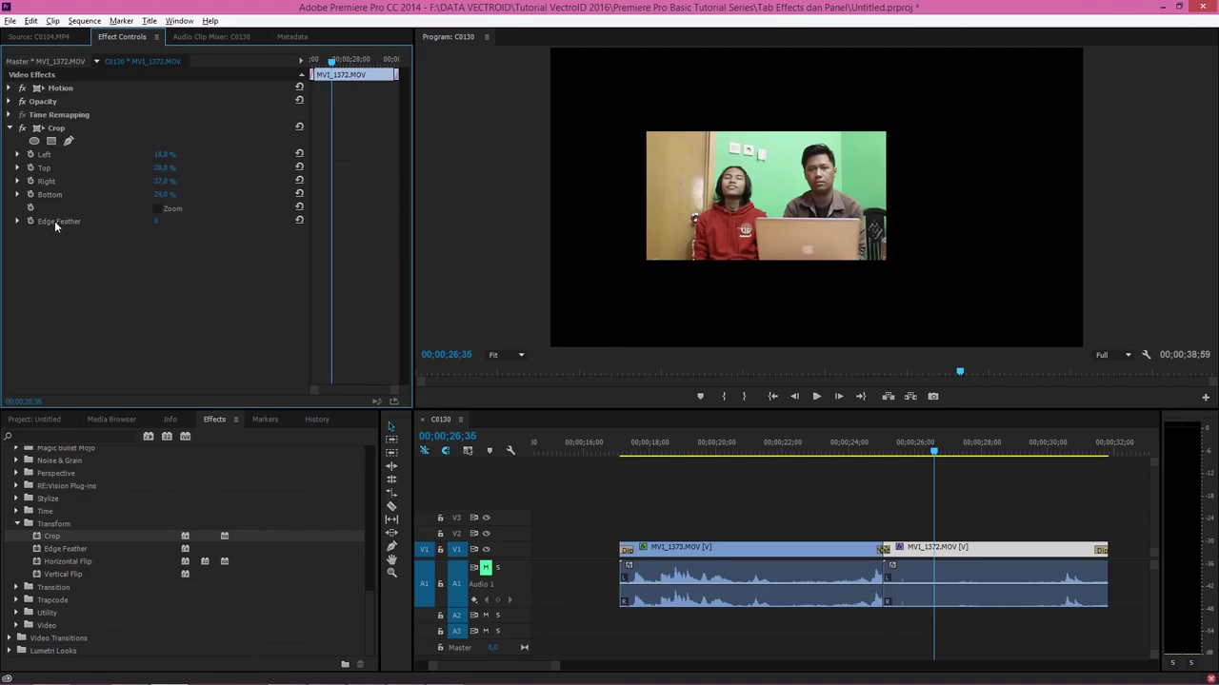
{"action": "mouse_move", "coordinate": [156, 220]}
{"action": "left_mouse_down"}
{"action": "mouse_move", "coordinate": [499, 230]}
{"action": "mouse_move", "coordinate": [306, 227]}
{"action": "left_mouse_up"}
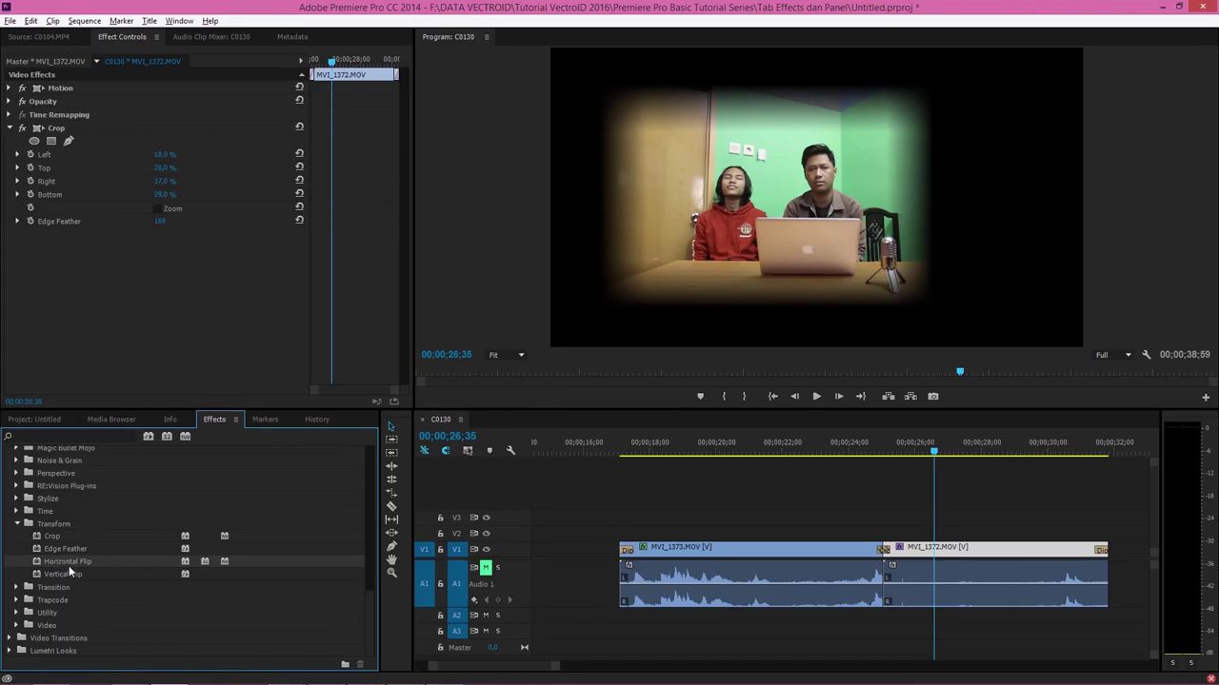
Add Horizontal Flip and Vertical Flip to MVI_1372.MOV, turning it upside down
{"action": "left_click_drag", "start_coordinate": [68, 566], "coordinate": [947, 551]}
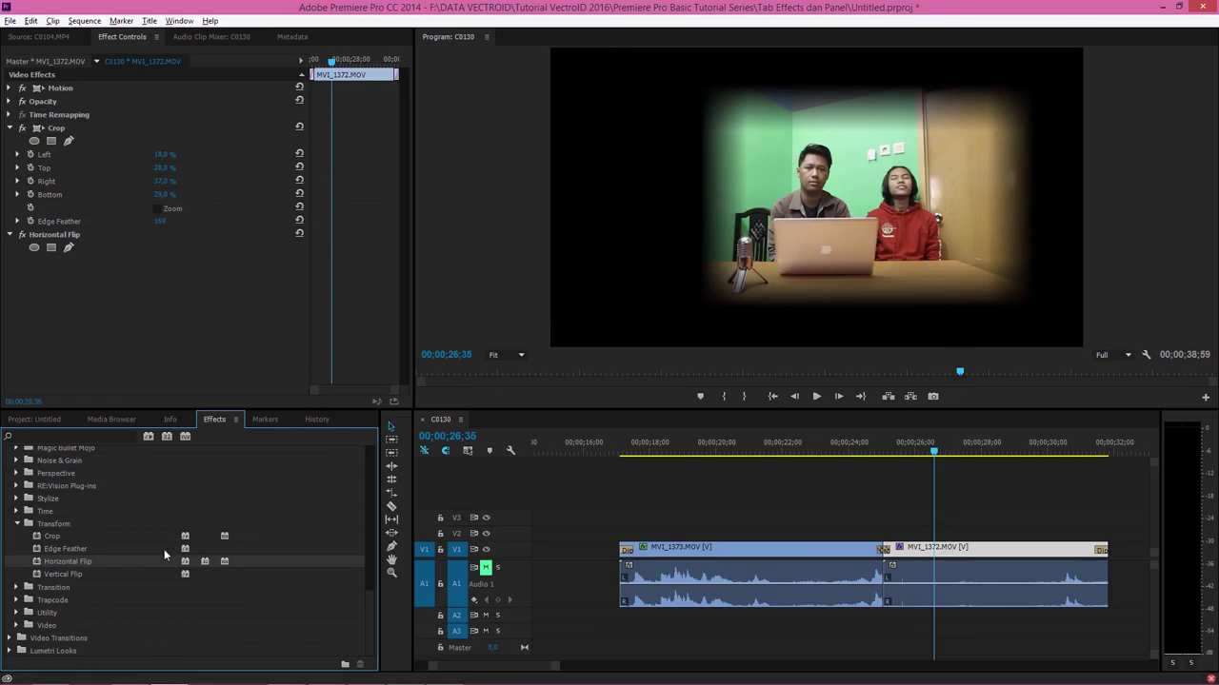
{"action": "left_click_drag", "start_coordinate": [67, 574], "coordinate": [938, 550]}
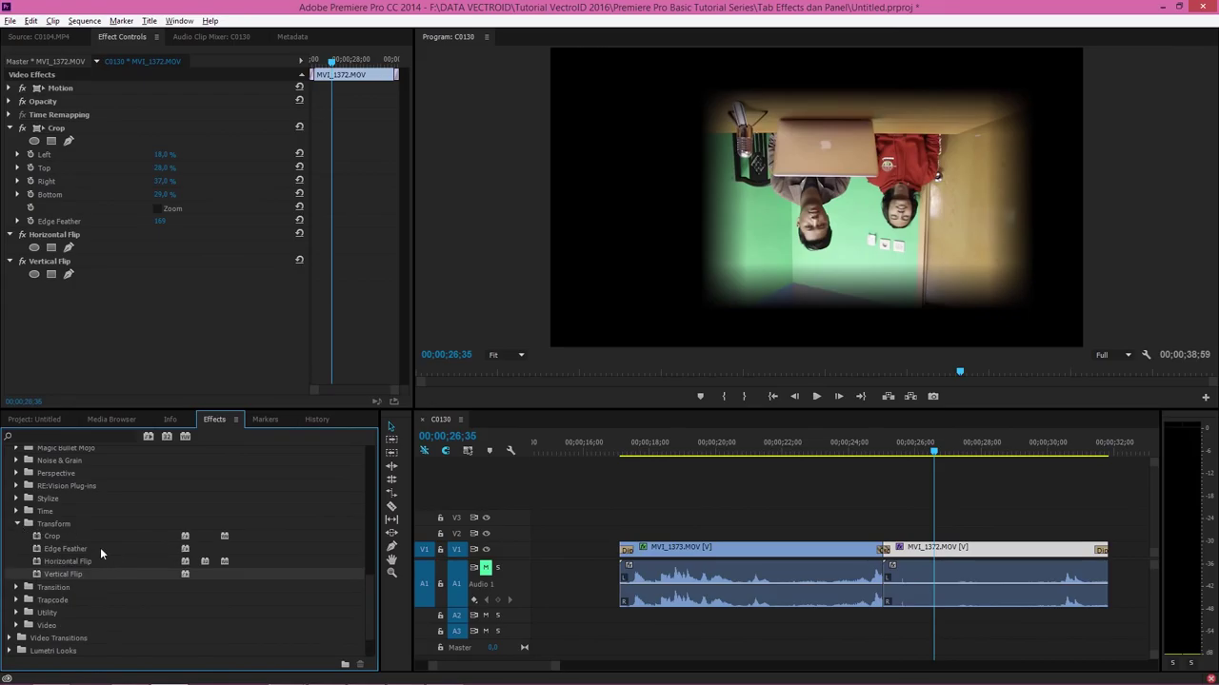
{"action": "left_click", "coordinate": [16, 525]}
Collapse Video Effects and expand the Audio Effects group
{"action": "left_click_drag", "start_coordinate": [368, 609], "coordinate": [368, 457]}
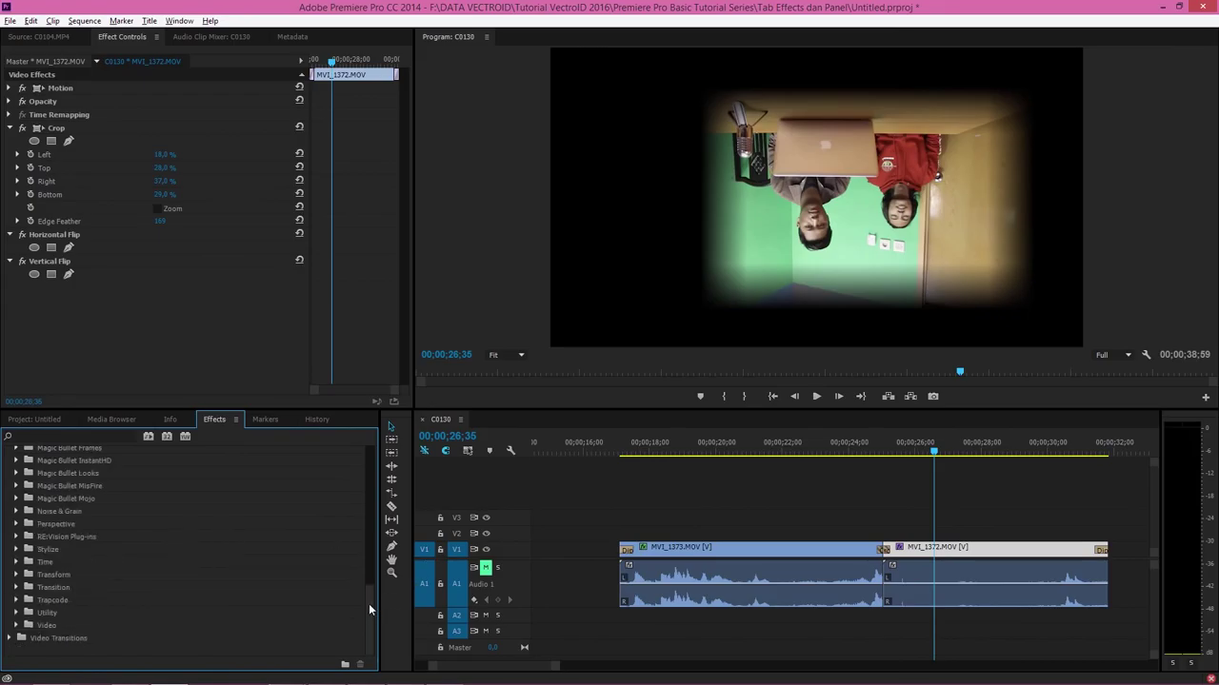
{"action": "left_click", "coordinate": [9, 491]}
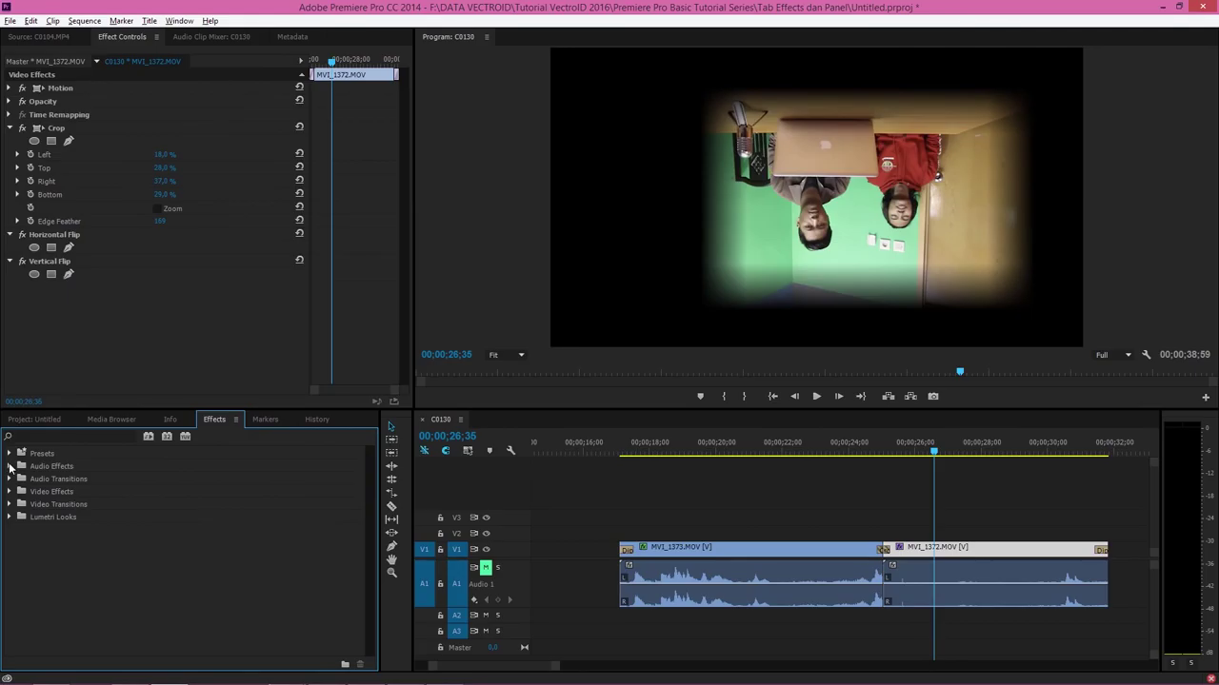
{"action": "left_click", "coordinate": [10, 467]}
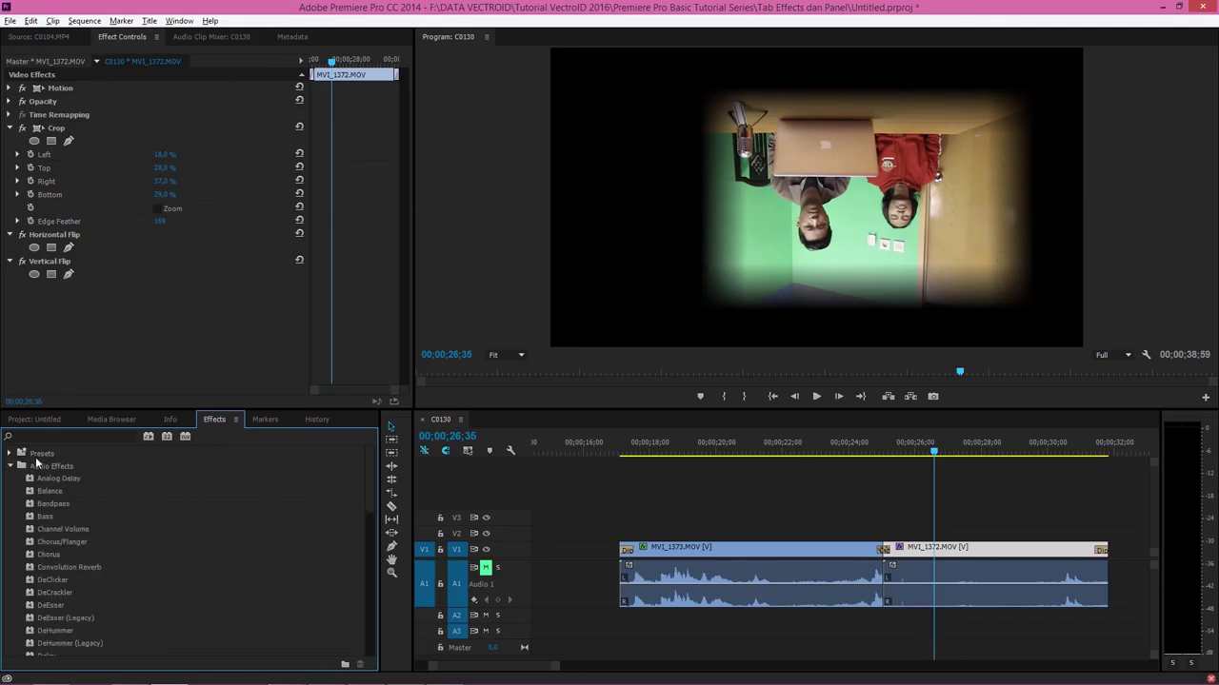
{"action": "left_click", "coordinate": [65, 470]}
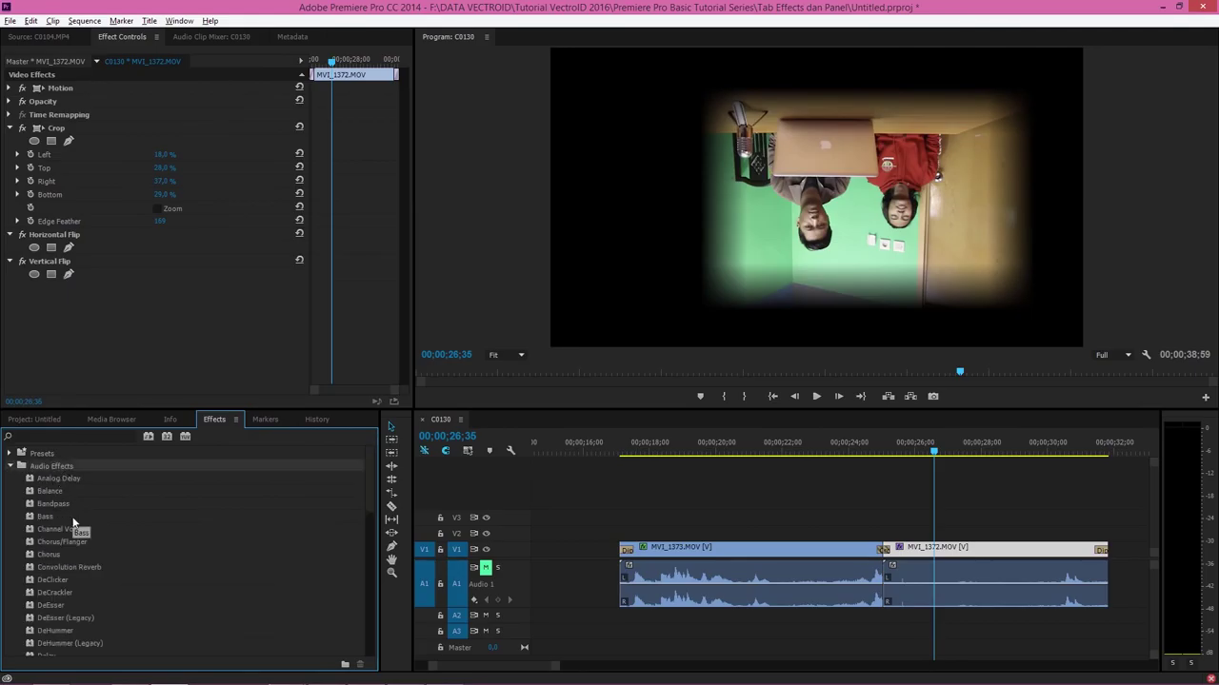
Scroll through the audio effects list to Analog Delay, DeClicker, EQ and Highpass
{"action": "scroll", "coordinate": [84, 514], "scroll_direction": "down", "scroll_amount": 2}
{"action": "scroll", "coordinate": [83, 533], "scroll_direction": "up", "scroll_amount": 1}
{"action": "scroll", "coordinate": [84, 544], "scroll_direction": "down", "scroll_amount": 1}
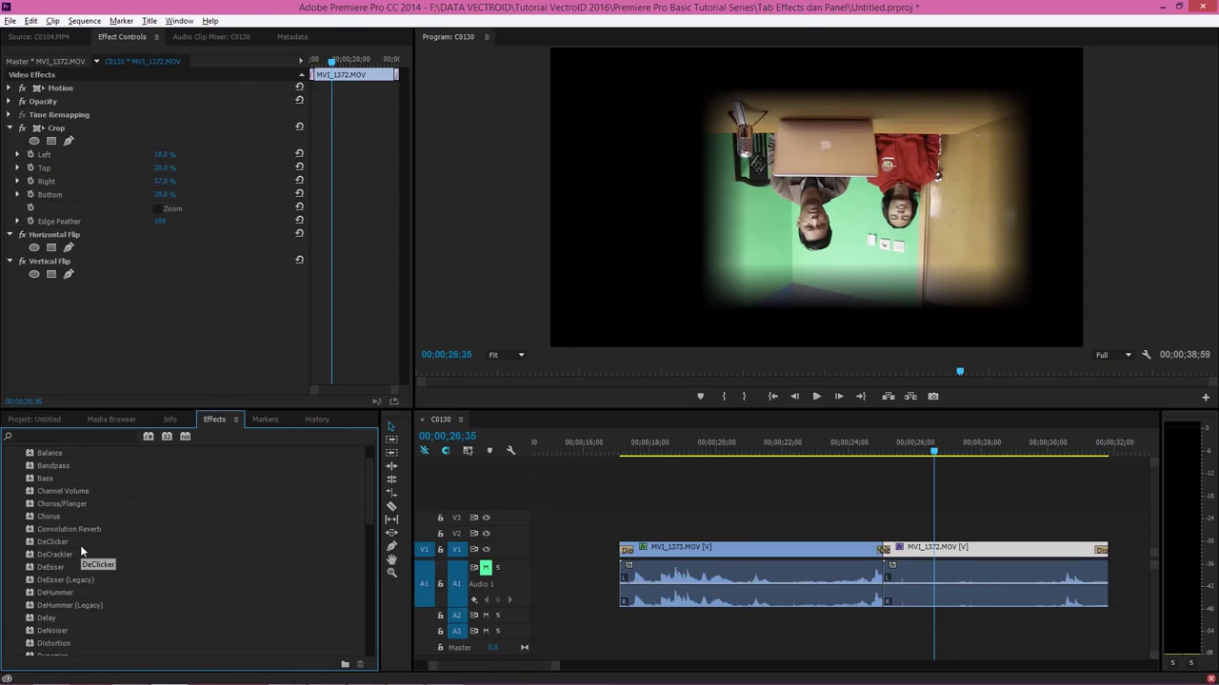
{"action": "scroll", "coordinate": [84, 533], "scroll_direction": "down", "scroll_amount": 1}
{"action": "scroll", "coordinate": [76, 552], "scroll_direction": "down", "scroll_amount": 1}
{"action": "scroll", "coordinate": [69, 571], "scroll_direction": "down", "scroll_amount": 1}
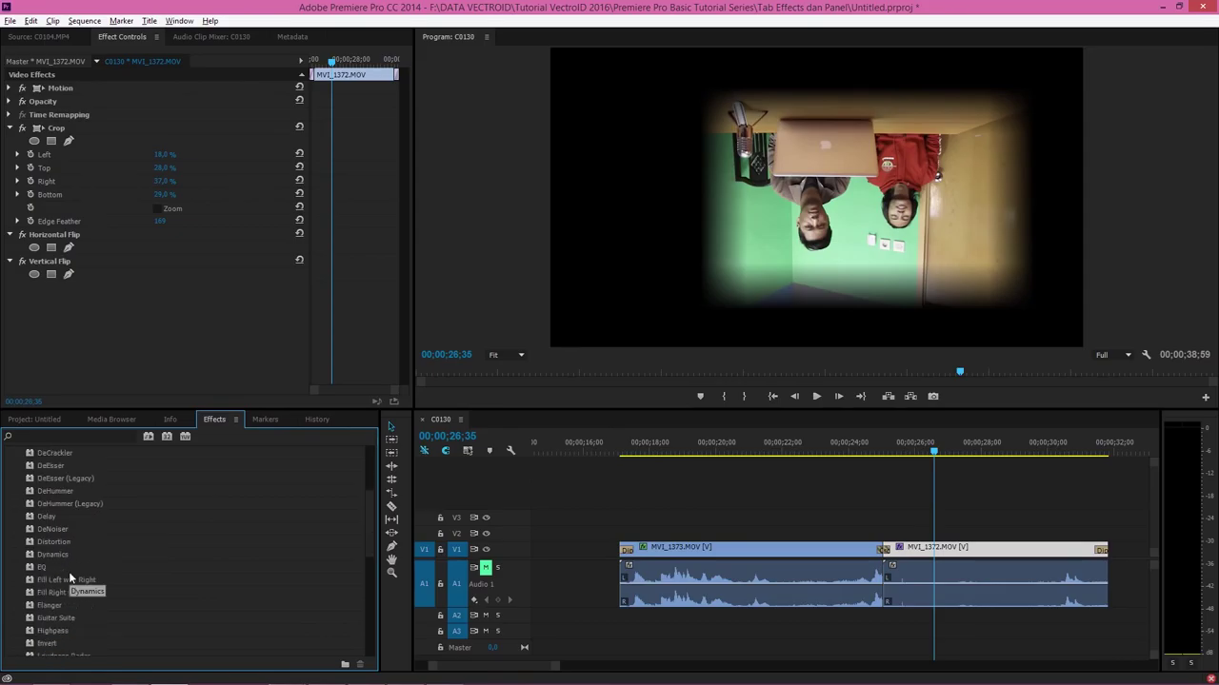
{"action": "scroll", "coordinate": [68, 571], "scroll_direction": "down", "scroll_amount": 1}
{"action": "scroll", "coordinate": [57, 578], "scroll_direction": "down", "scroll_amount": 1}
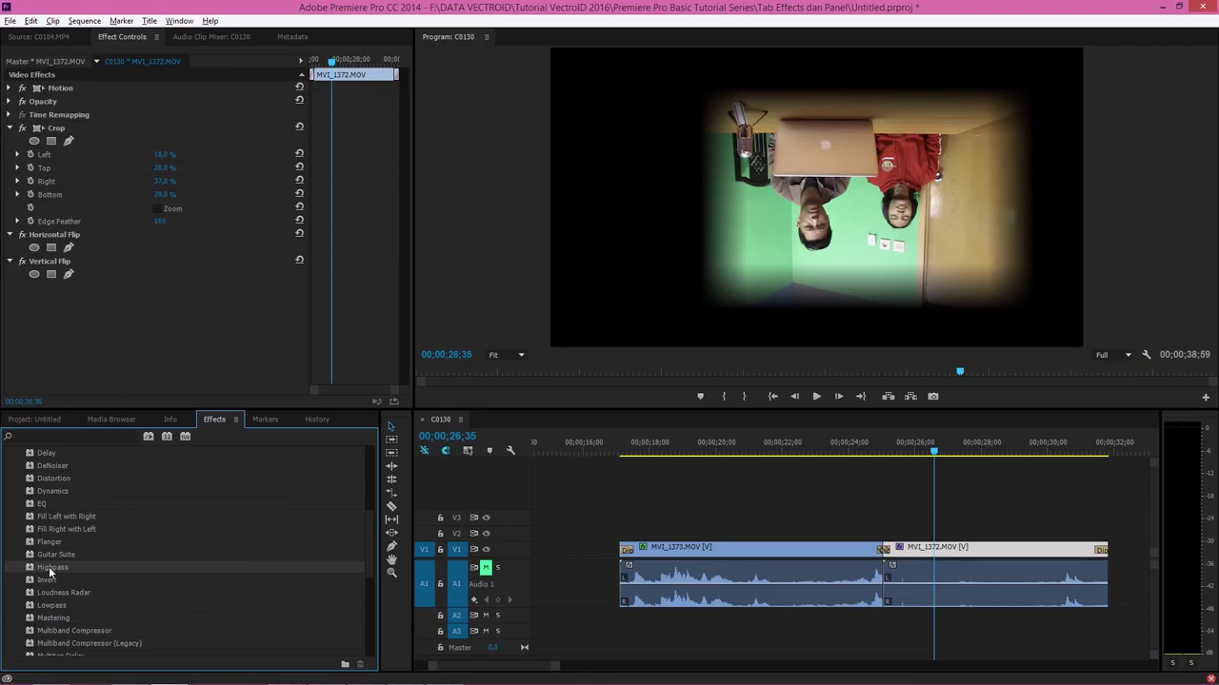
{"action": "left_click_drag", "start_coordinate": [447, 666], "coordinate": [507, 666]}
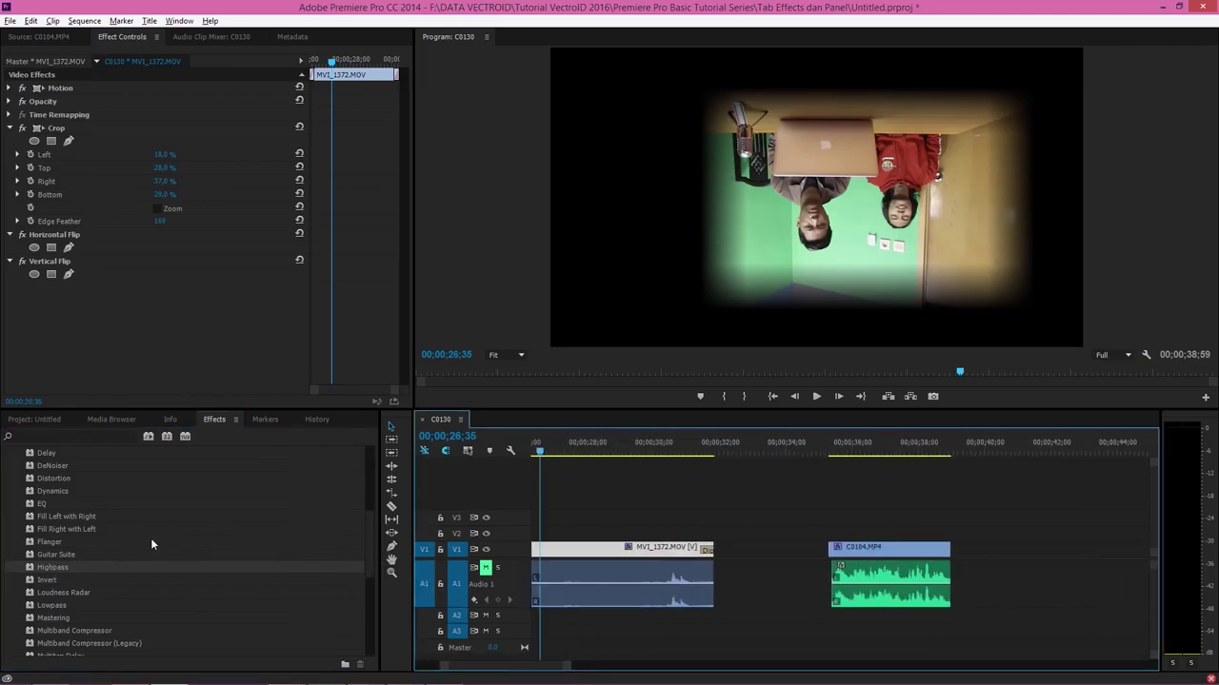
Try Highpass and Lowpass on C0104's audio, listen, then undo the Lowpass
{"action": "mouse_move", "coordinate": [58, 566]}
{"action": "left_mouse_down"}
{"action": "mouse_move", "coordinate": [868, 535]}
{"action": "mouse_move", "coordinate": [868, 572]}
{"action": "left_mouse_up"}
{"action": "key", "text": "space"}
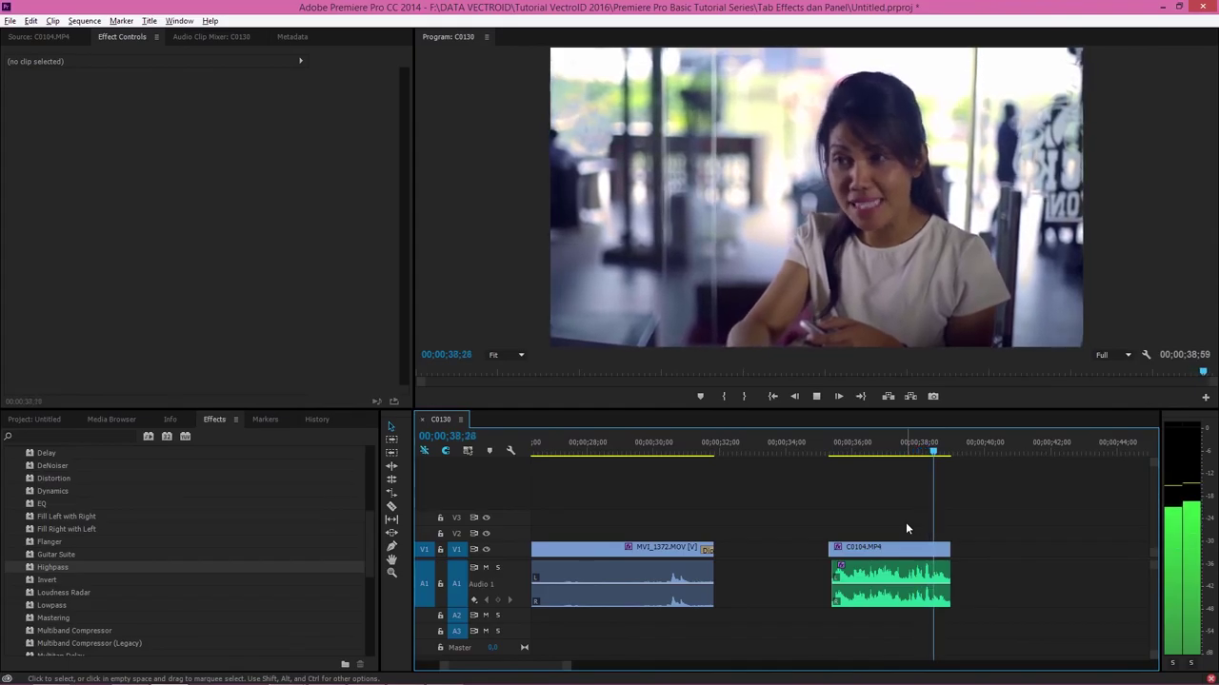
{"action": "key", "text": "space"}
{"action": "left_click", "coordinate": [46, 606]}
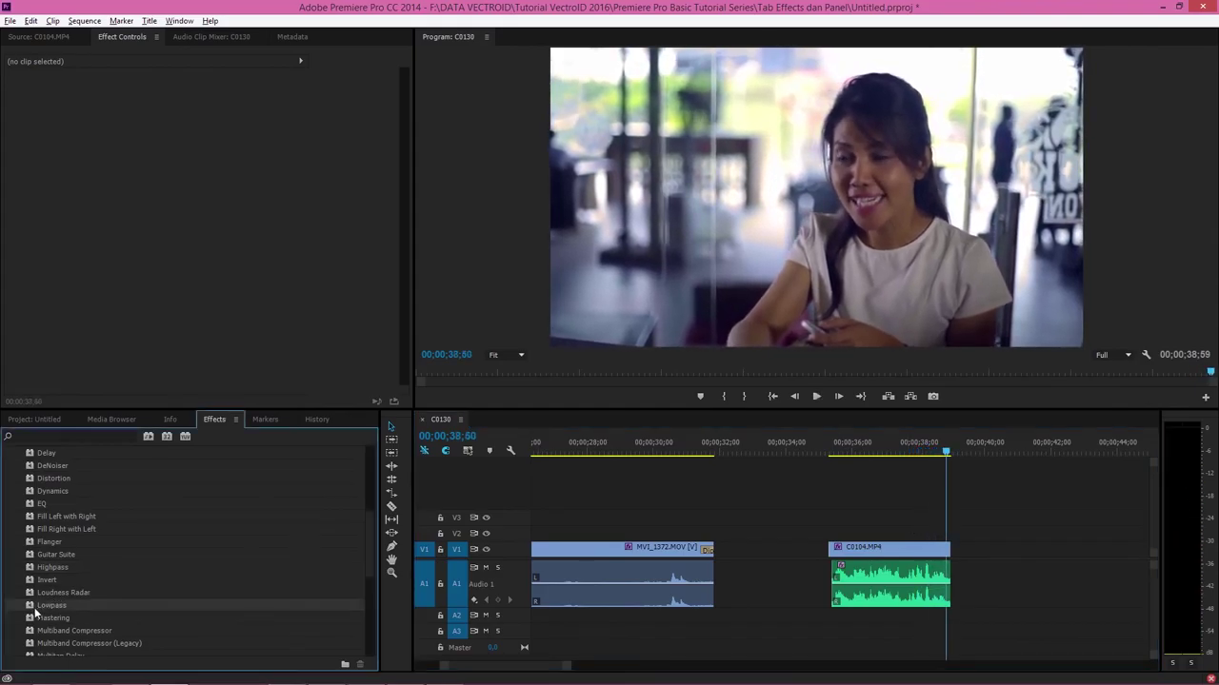
{"action": "left_click_drag", "start_coordinate": [32, 607], "coordinate": [852, 556]}
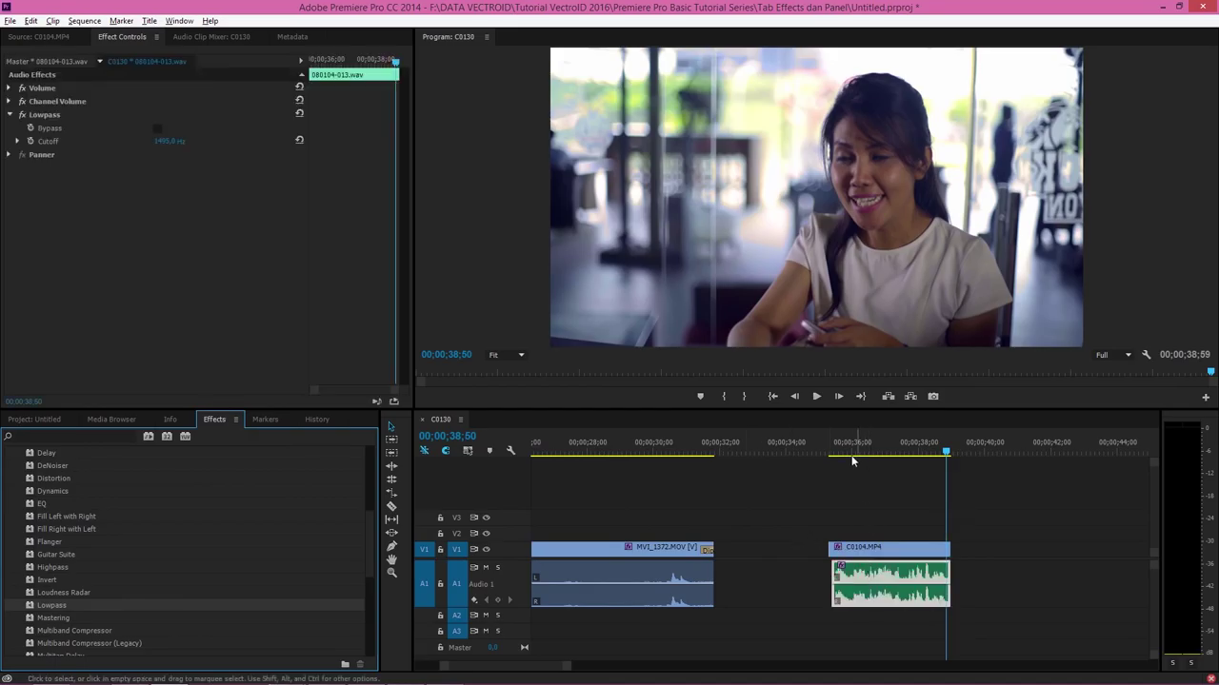
{"action": "left_click", "coordinate": [830, 449]}
{"action": "key", "text": "space"}
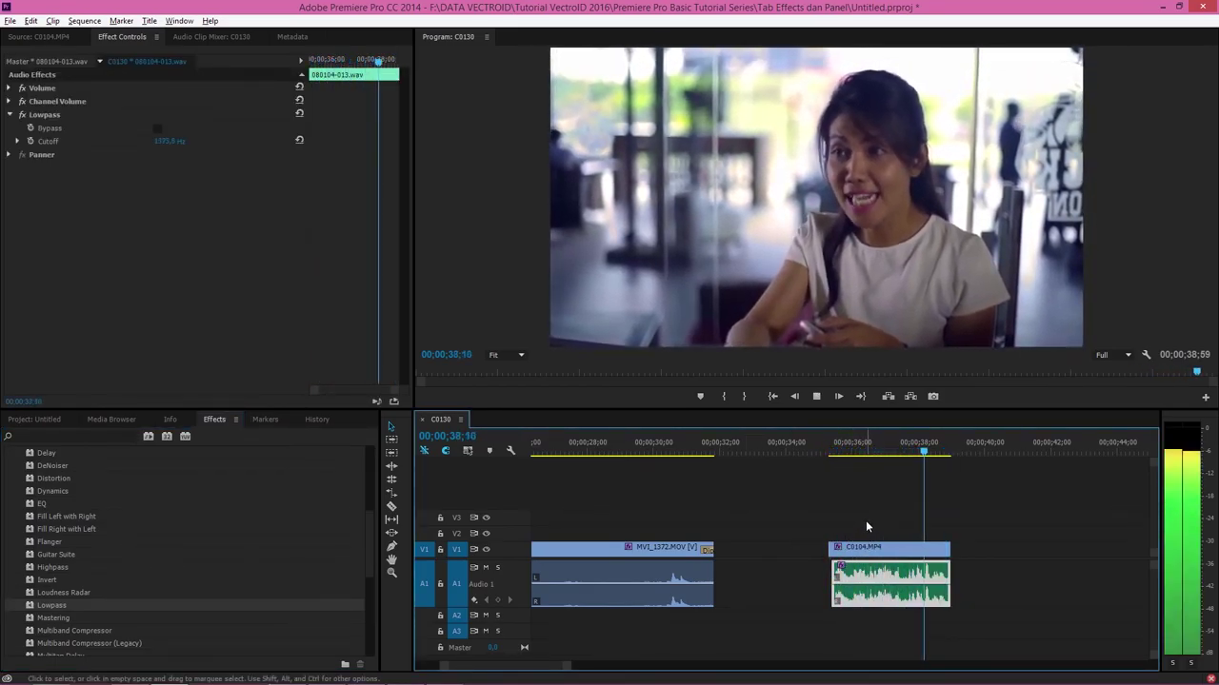
{"action": "key", "text": "space"}
{"action": "key", "text": "ctrl+z"}
Apply Reverb to the C0104 audio clip and play it back
{"action": "left_click_drag", "start_coordinate": [371, 551], "coordinate": [369, 583]}
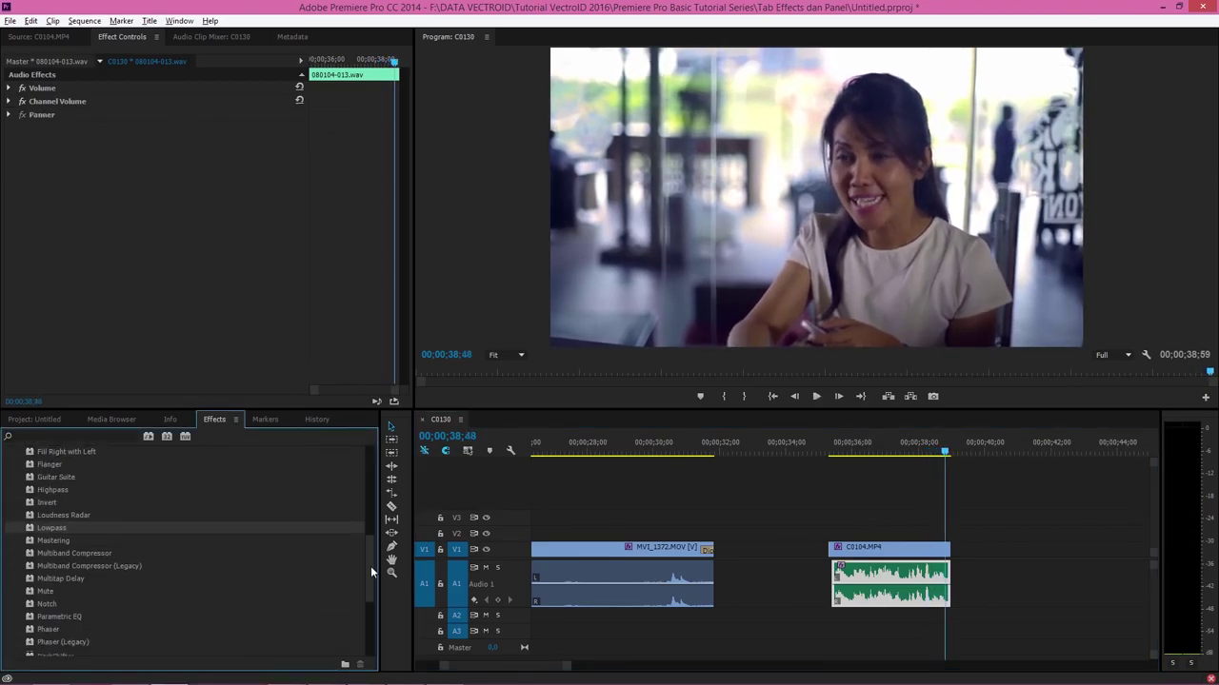
{"action": "left_click", "coordinate": [42, 617]}
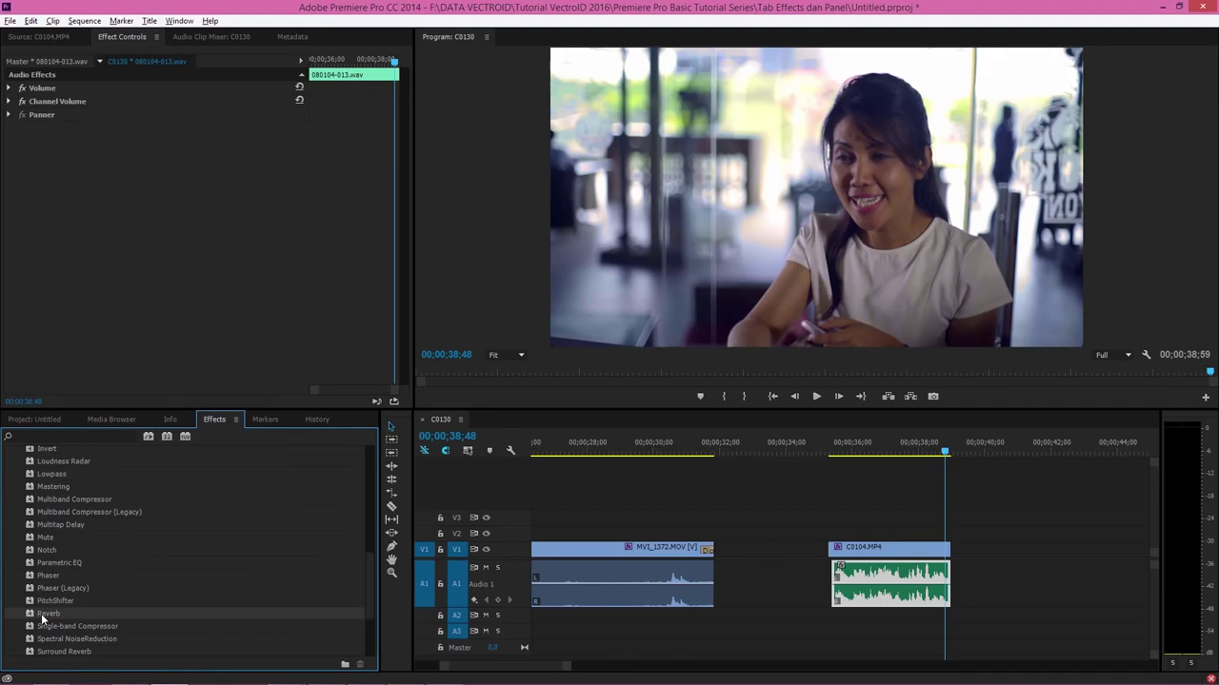
{"action": "left_click_drag", "start_coordinate": [42, 617], "coordinate": [892, 572]}
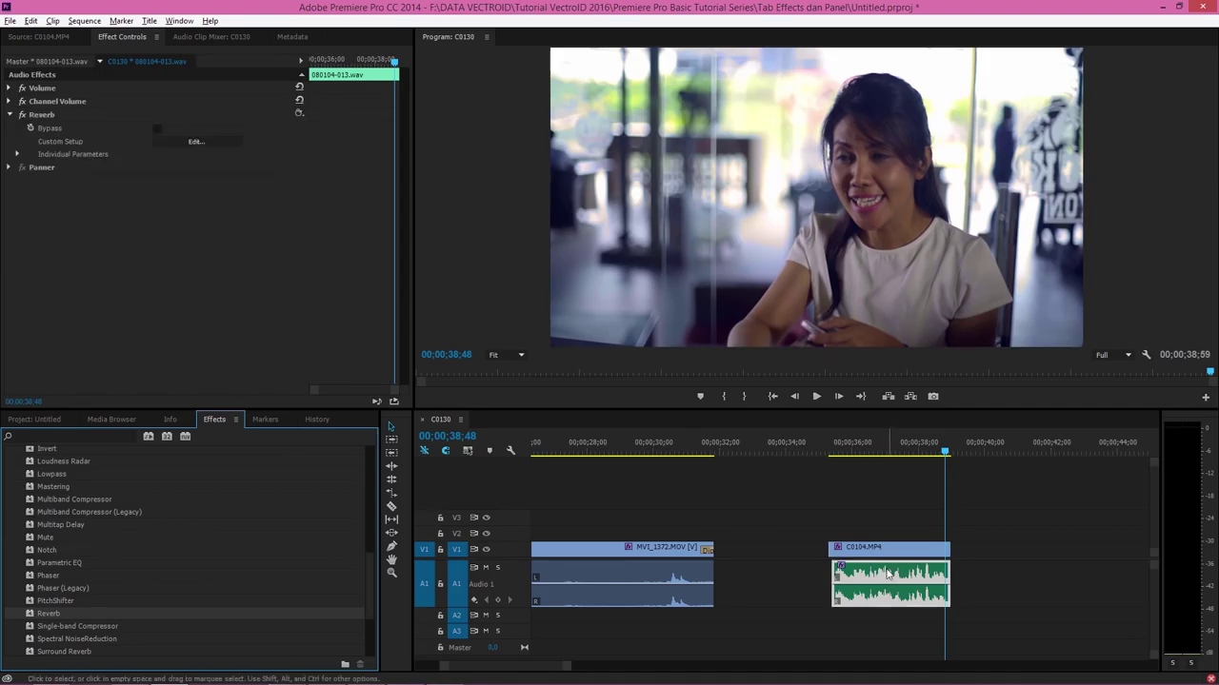
{"action": "left_click", "coordinate": [838, 448]}
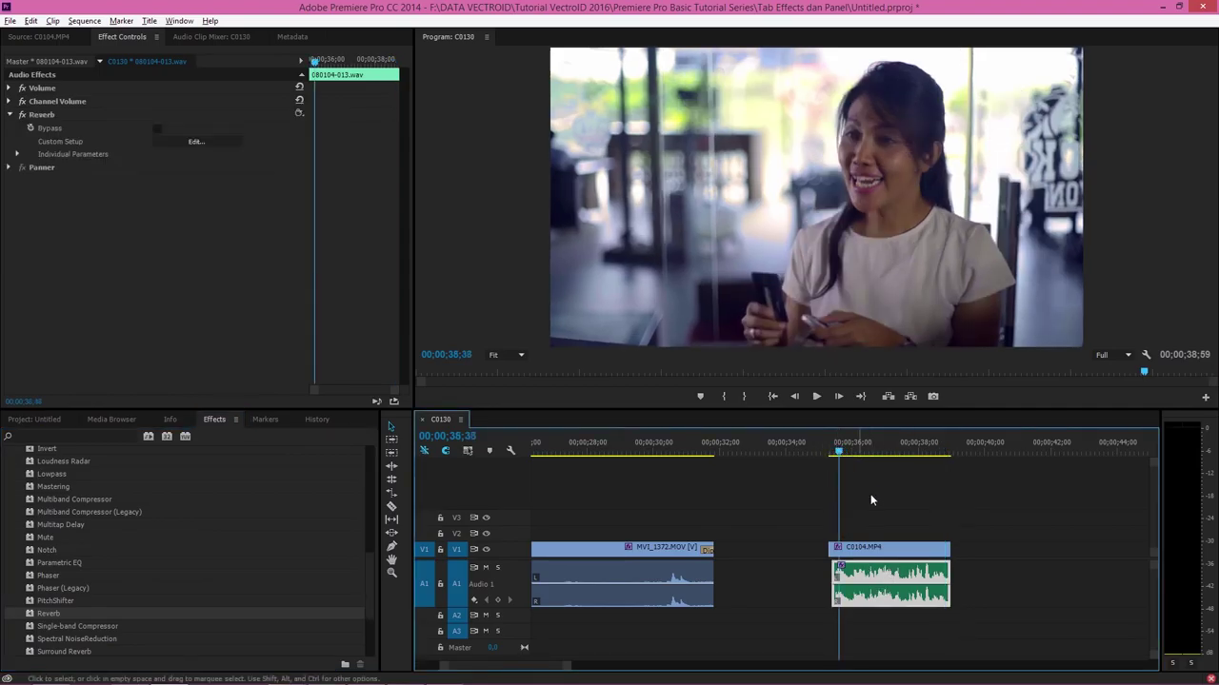
{"action": "key", "text": "space"}
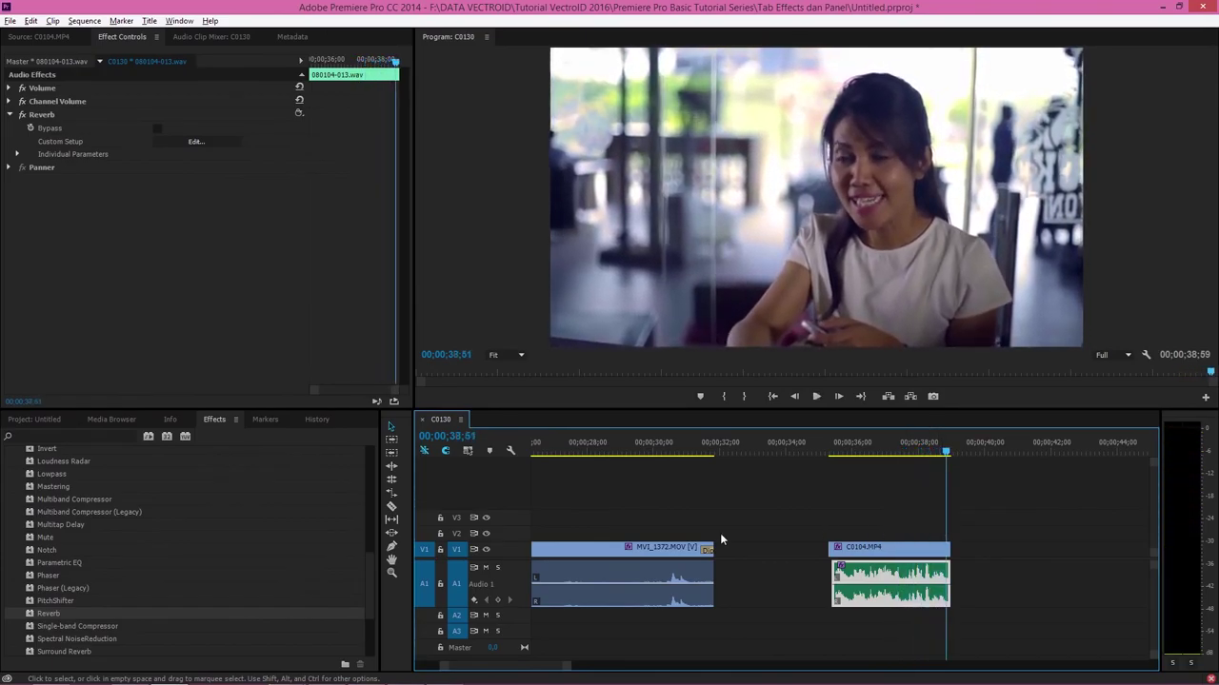
{"action": "left_click_drag", "start_coordinate": [369, 574], "coordinate": [367, 457]}
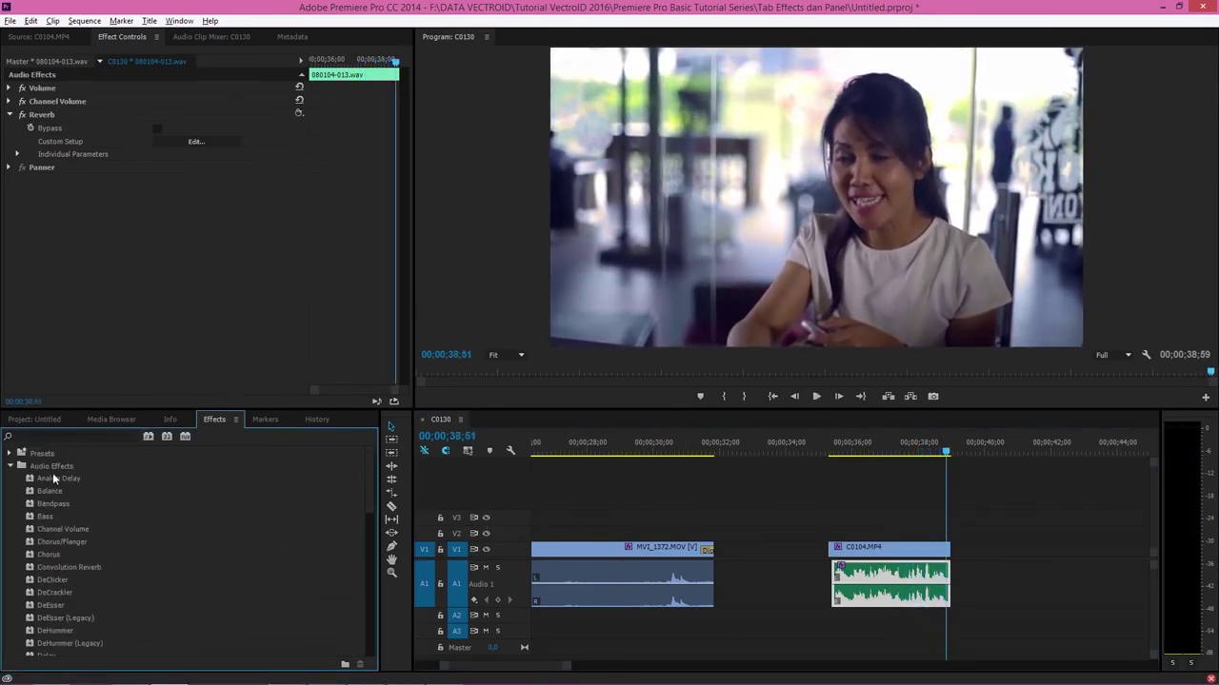
Drop a Constant Gain crossfade on the A1 edit between MVI_1373 and MVI_1372
{"action": "left_click", "coordinate": [9, 467]}
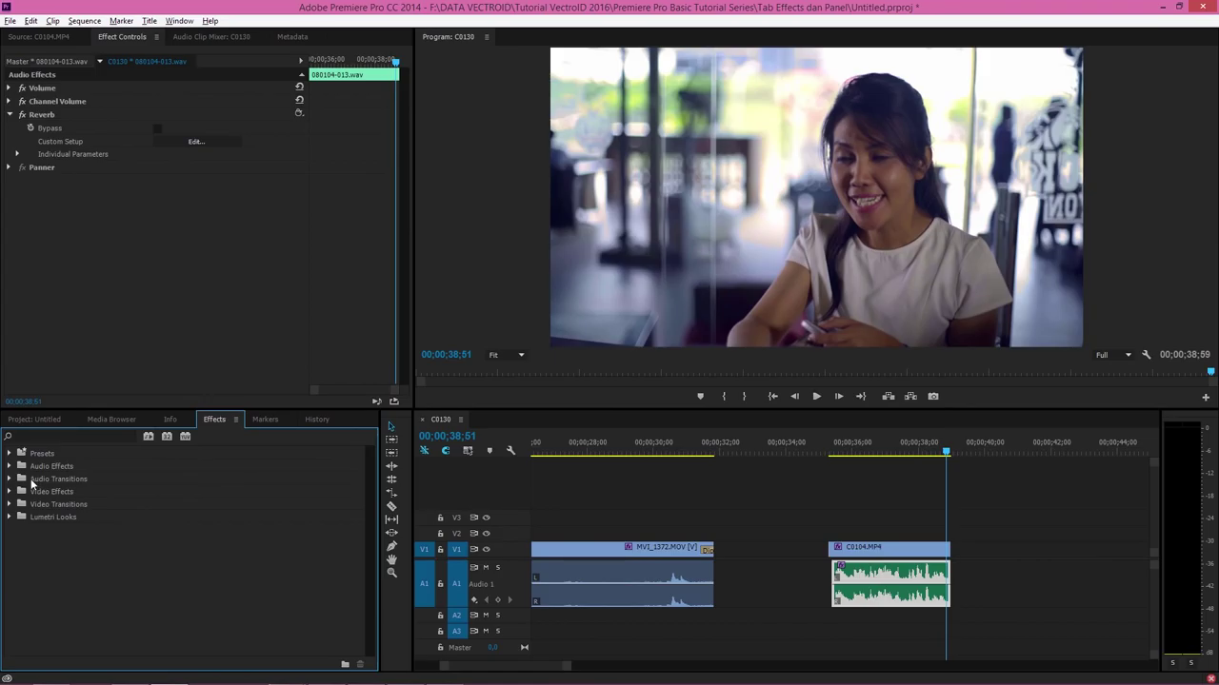
{"action": "left_click", "coordinate": [11, 481]}
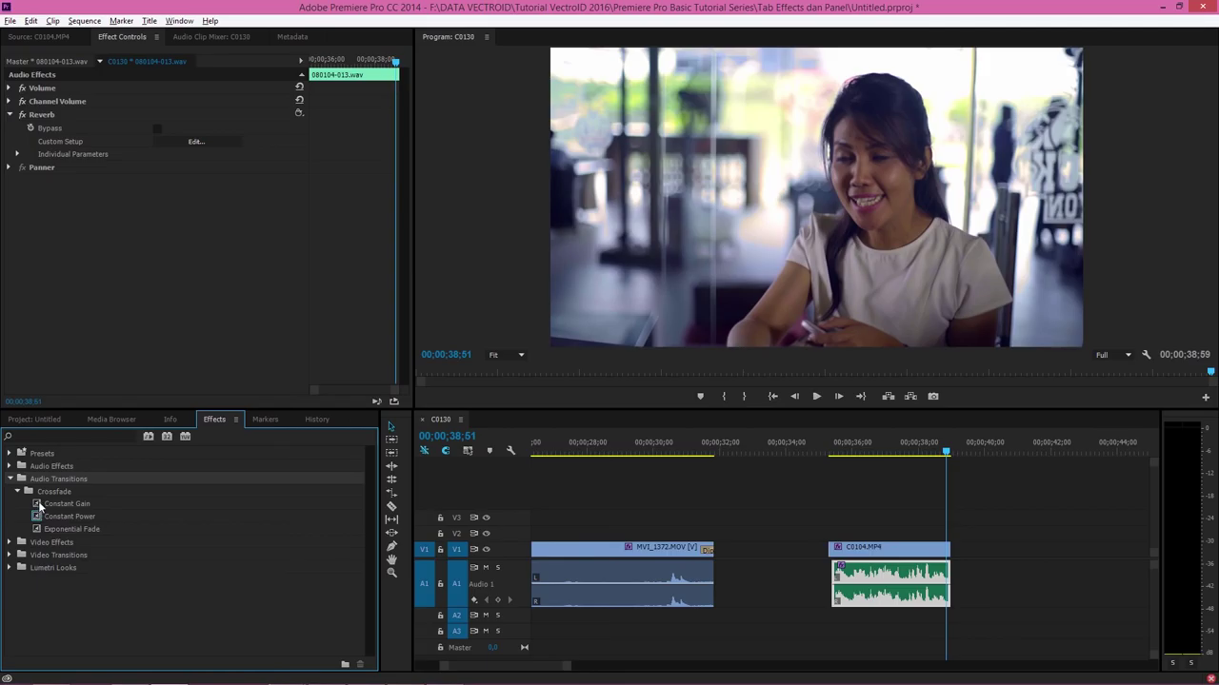
{"action": "left_click", "coordinate": [43, 505]}
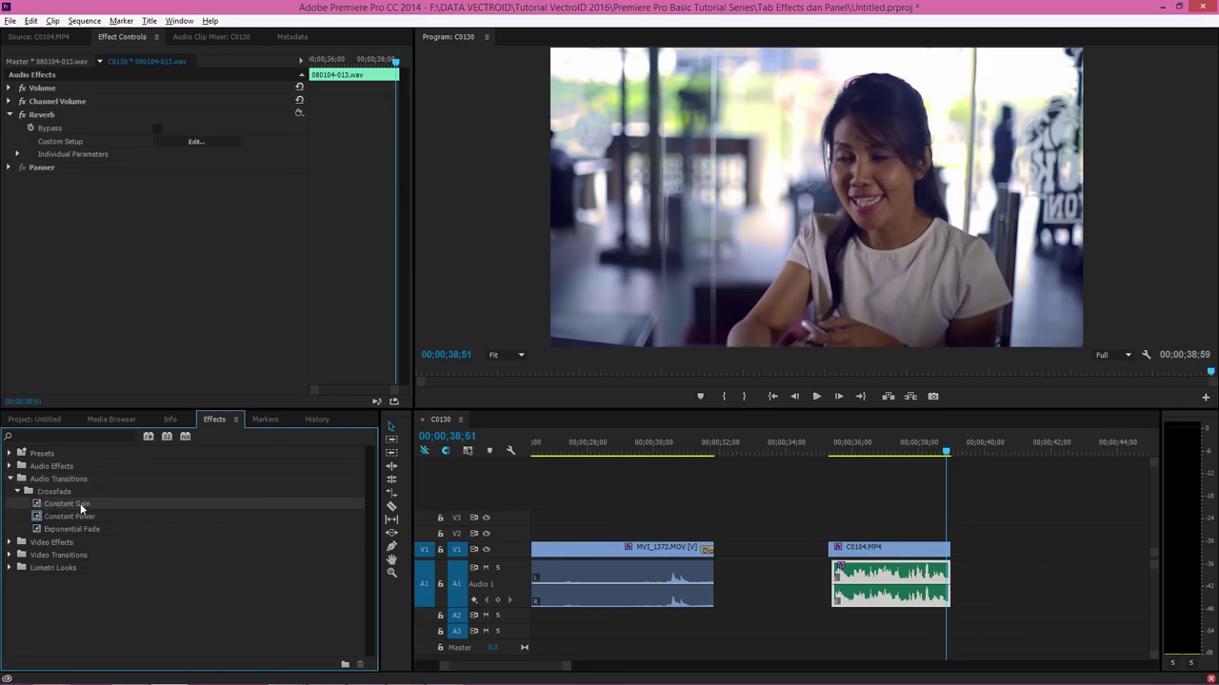
{"action": "left_click_drag", "start_coordinate": [542, 671], "coordinate": [528, 666]}
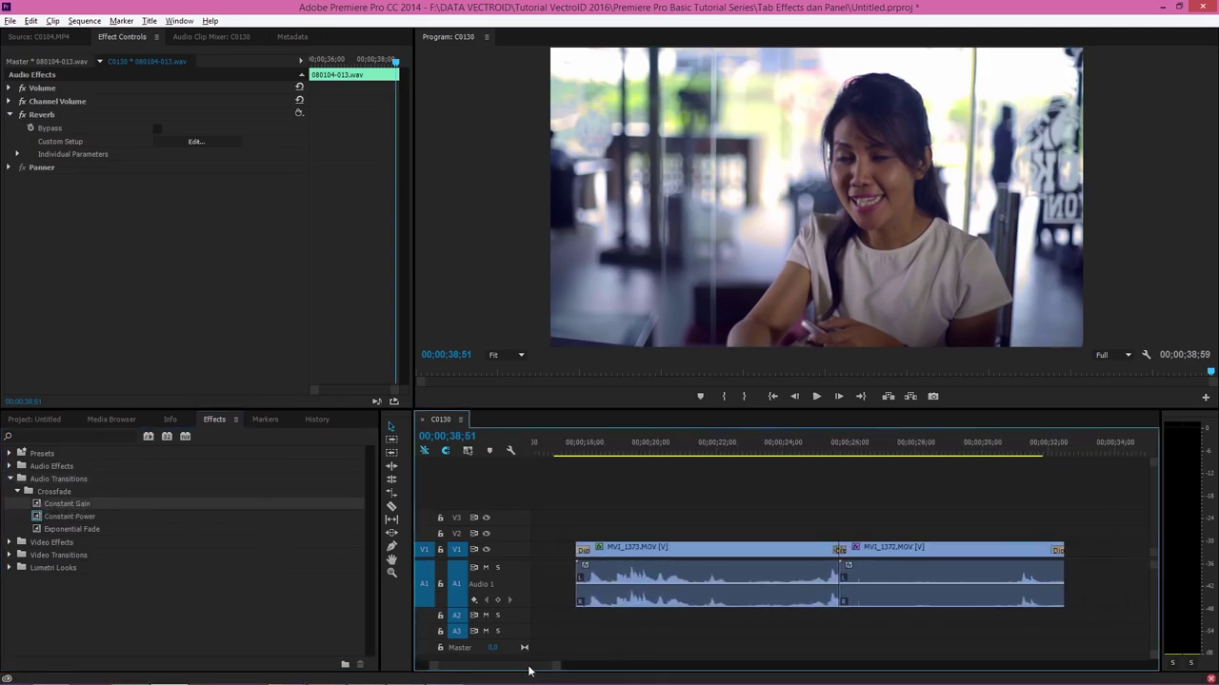
{"action": "mouse_move", "coordinate": [66, 504]}
{"action": "left_mouse_down"}
{"action": "mouse_move", "coordinate": [807, 562]}
{"action": "mouse_move", "coordinate": [806, 595]}
{"action": "left_mouse_up"}
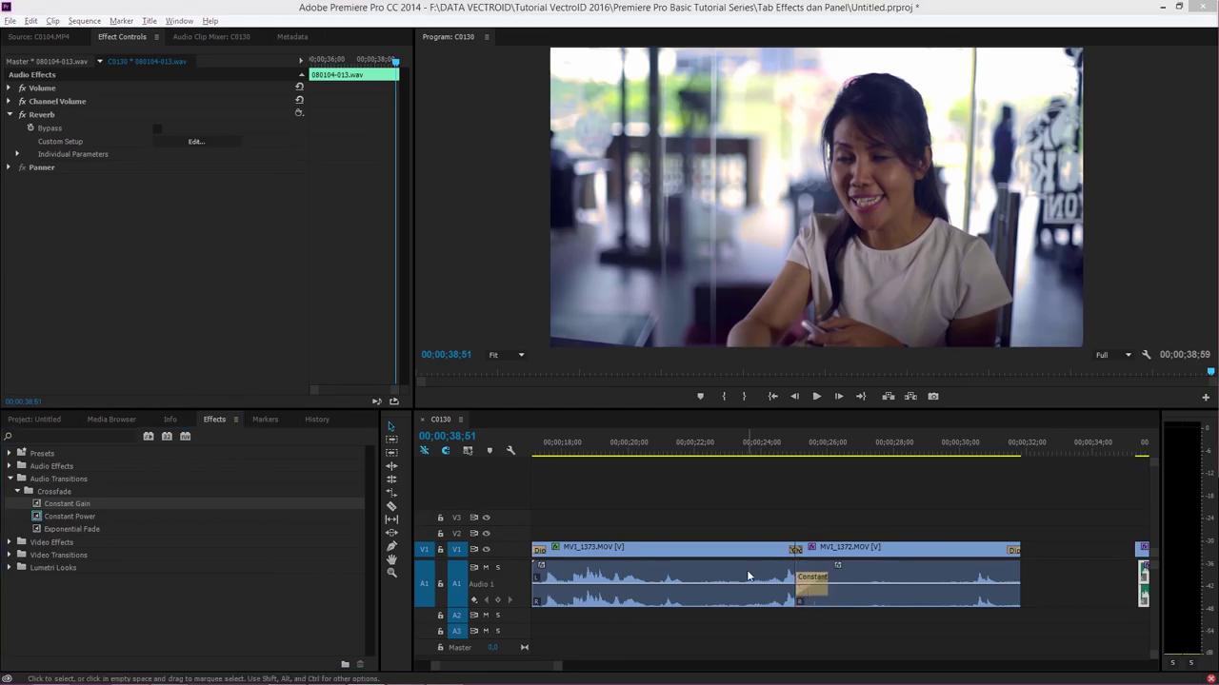
{"action": "left_click", "coordinate": [730, 571]}
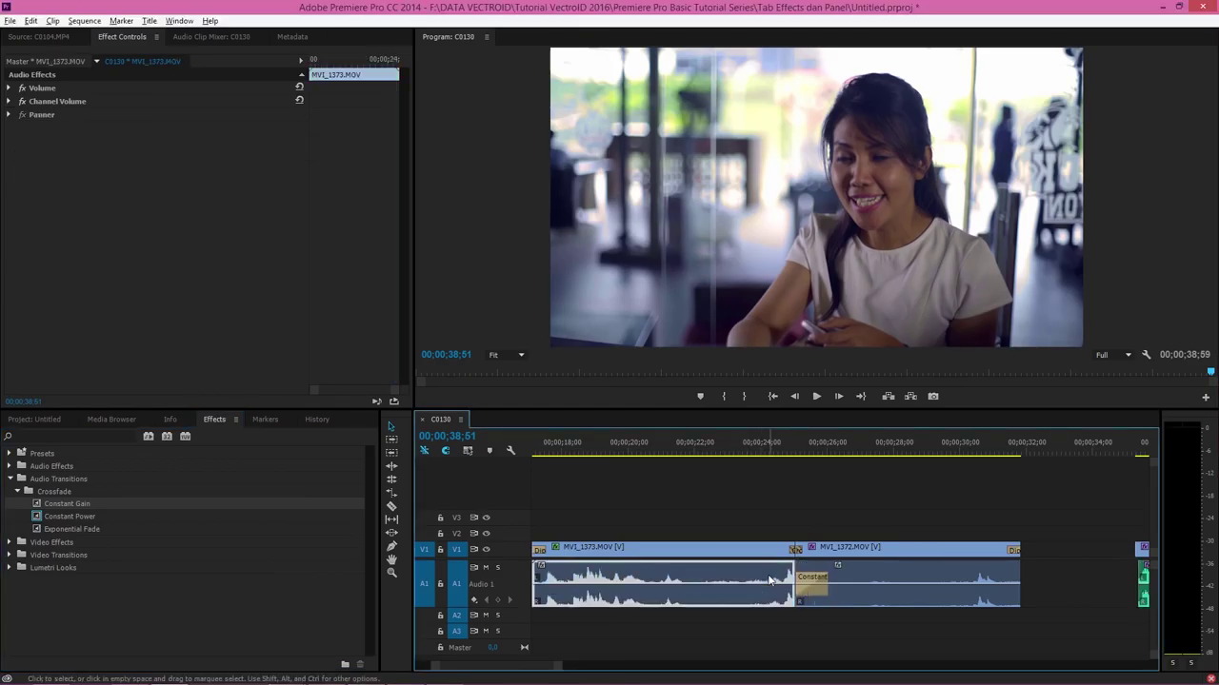
{"action": "left_click", "coordinate": [855, 577]}
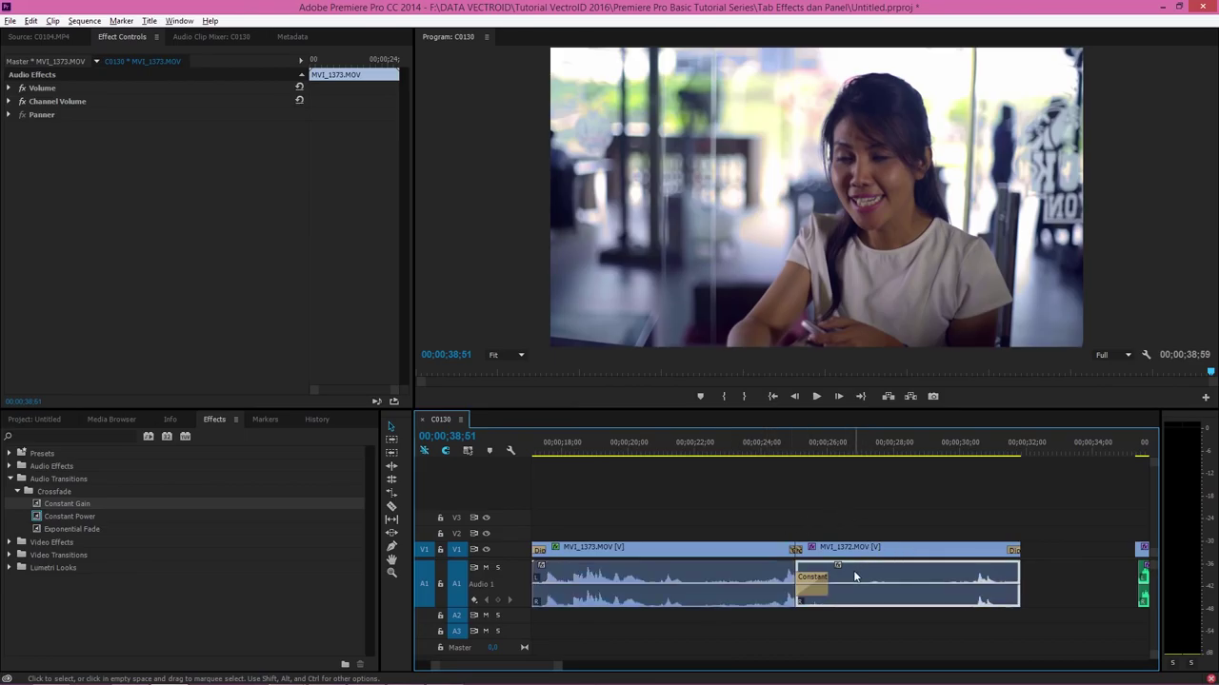
{"action": "key", "text": "shift+7"}
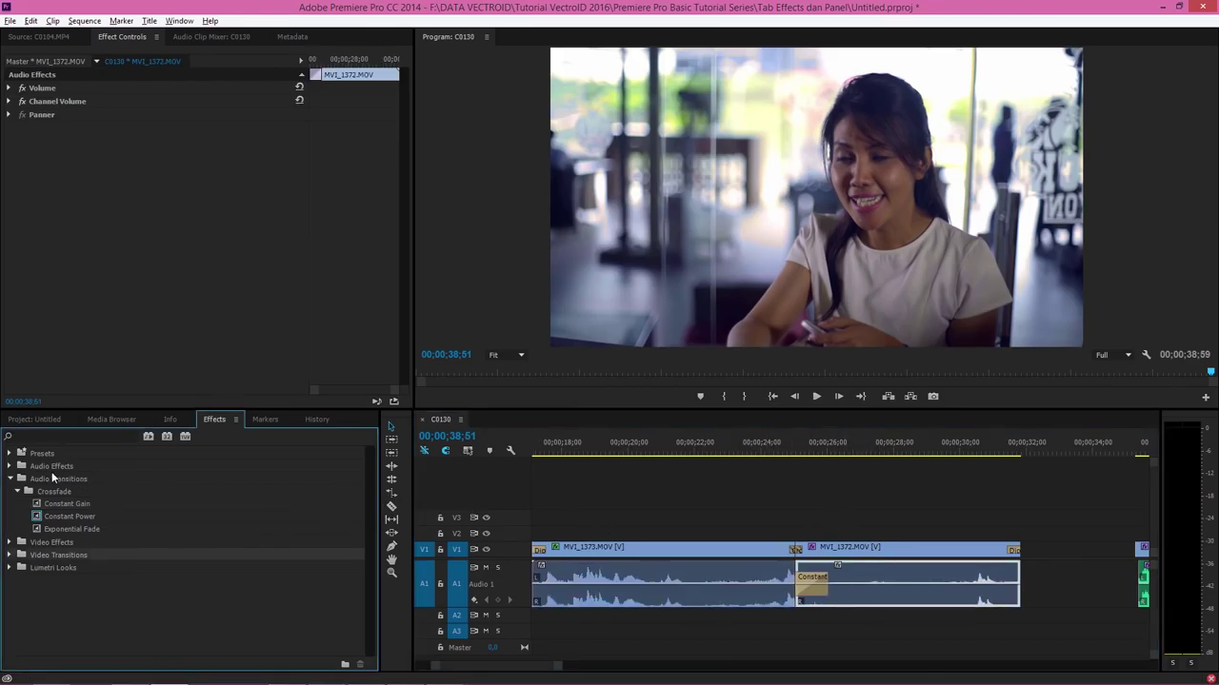
Collapse Audio Transitions and expand Video Transitions > Dissolve
{"action": "left_click", "coordinate": [53, 478]}
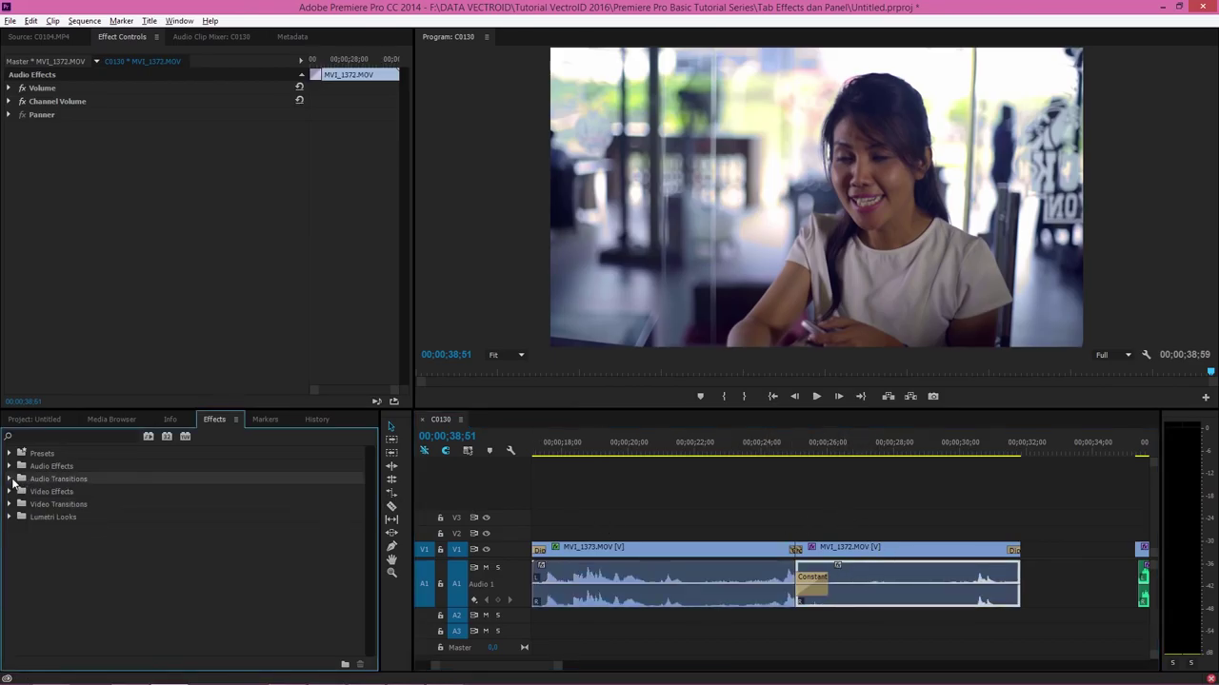
{"action": "key", "text": "Left"}
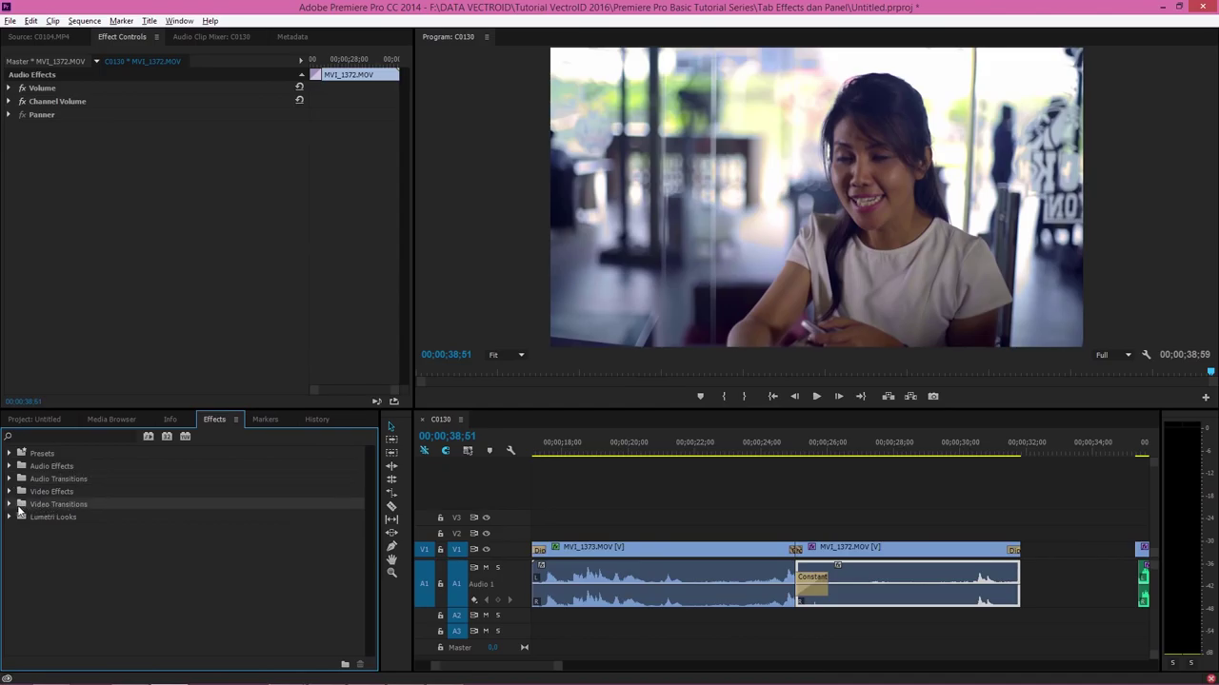
{"action": "left_click", "coordinate": [11, 506]}
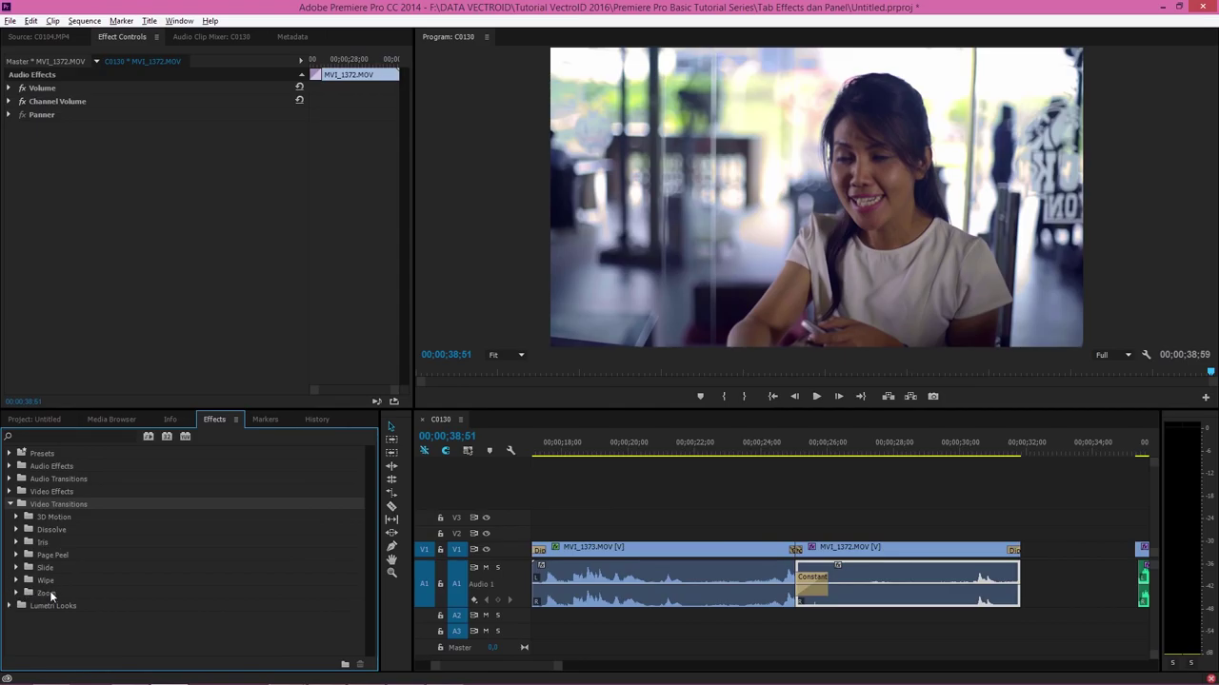
{"action": "left_click", "coordinate": [50, 533]}
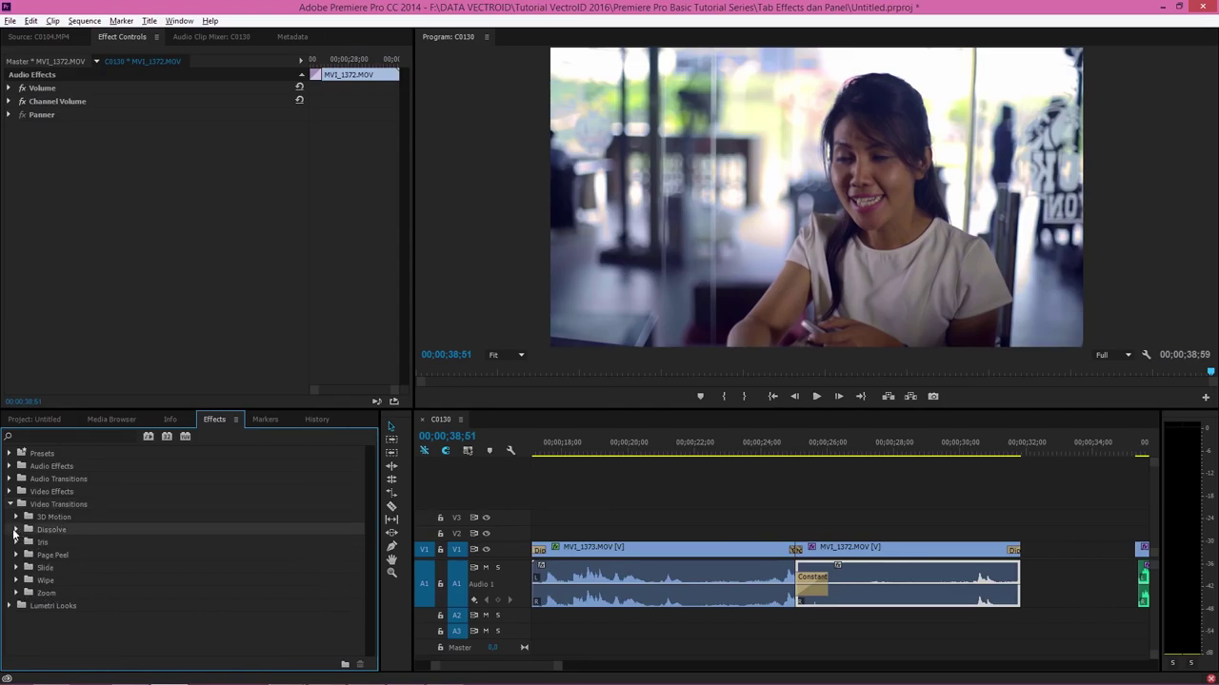
{"action": "left_click", "coordinate": [16, 529]}
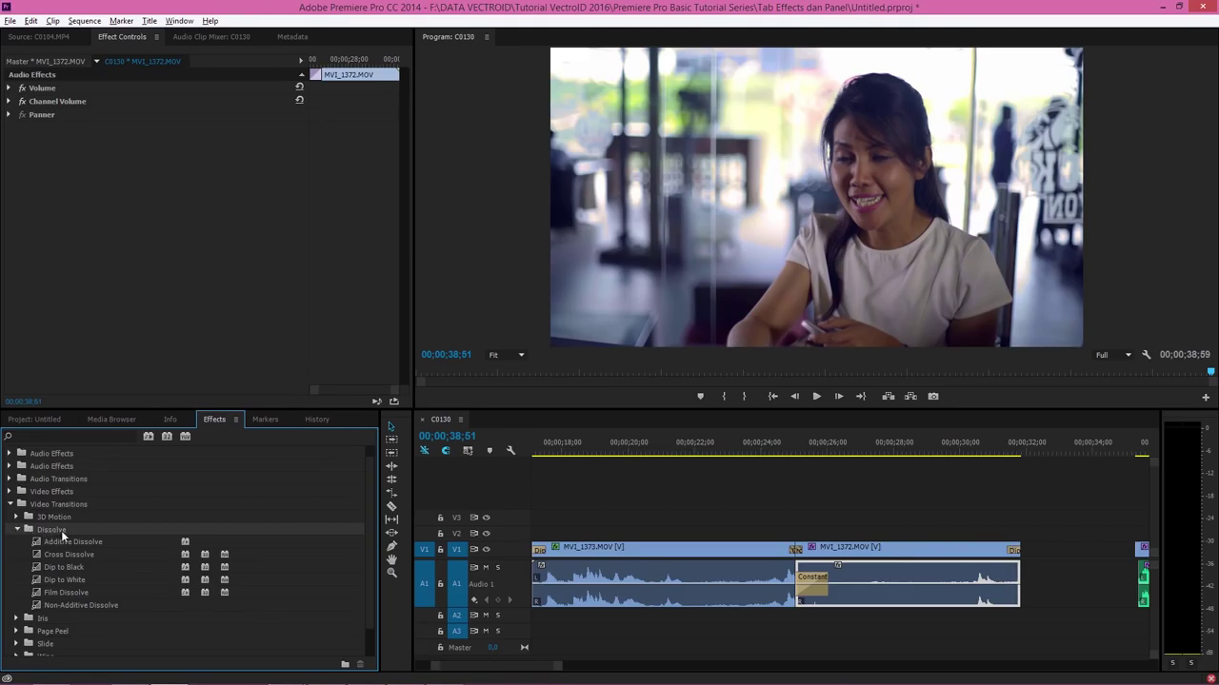
{"action": "scroll", "coordinate": [63, 538], "scroll_direction": "down", "scroll_amount": 2}
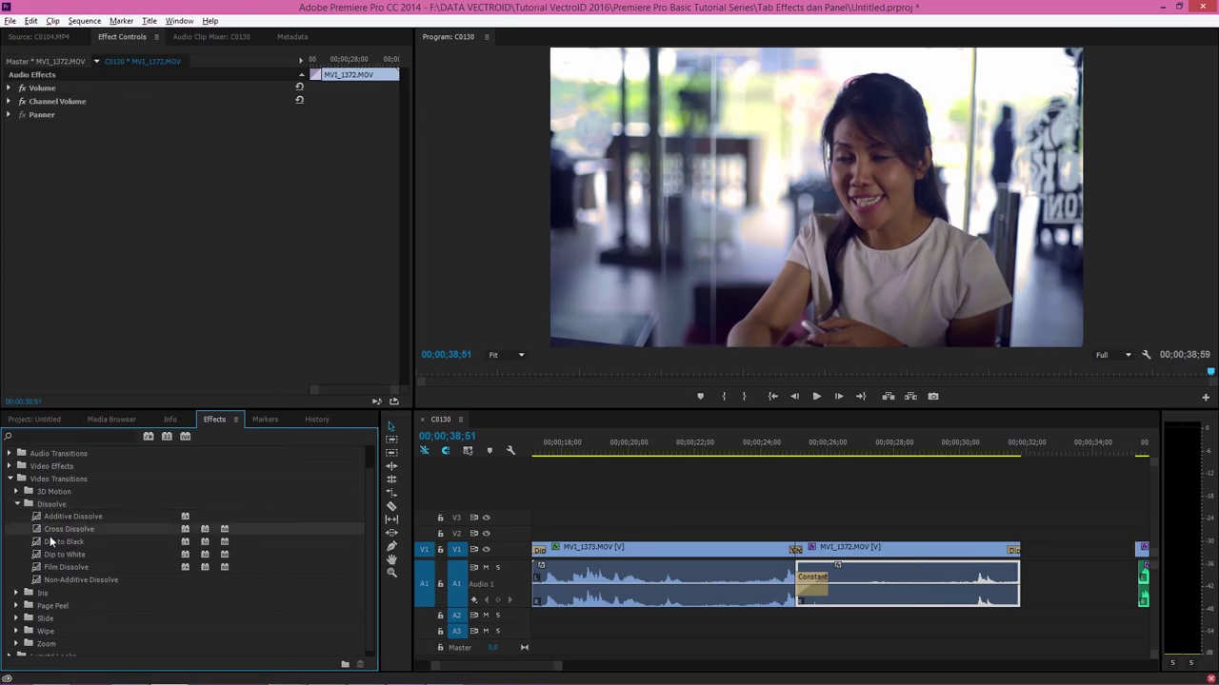
Choose Dip to Black over Dip to White and drop it on a clip edit point
{"action": "left_click", "coordinate": [63, 543]}
{"action": "left_click", "coordinate": [86, 554]}
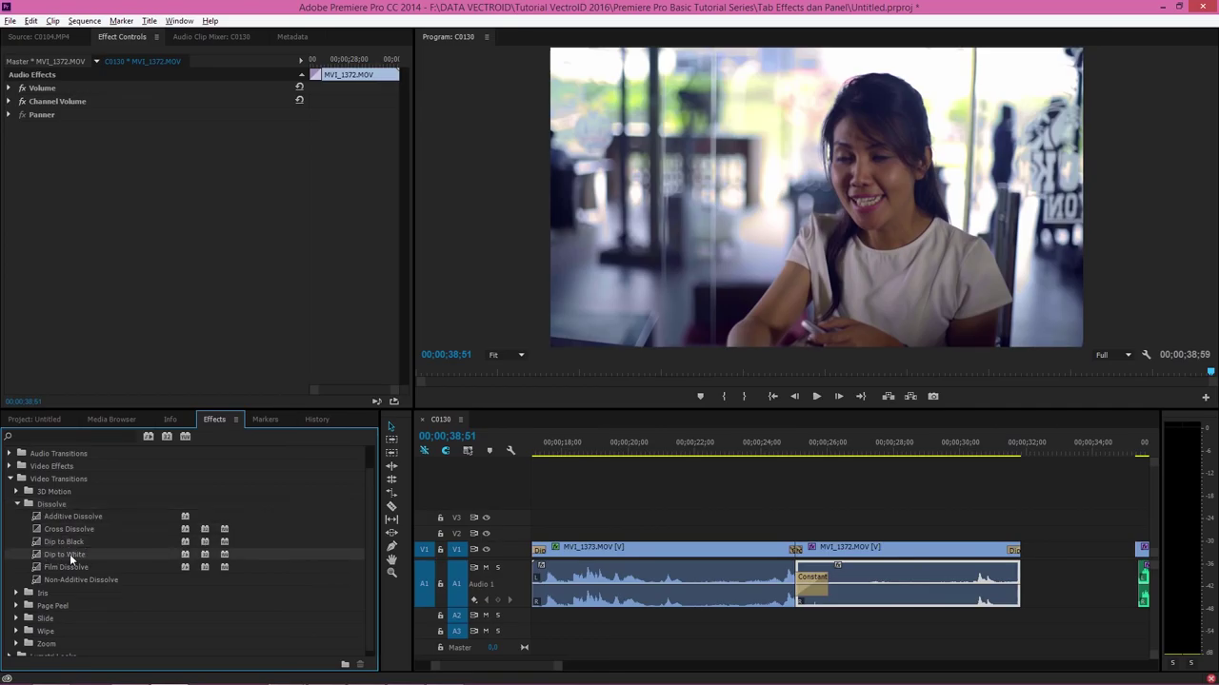
{"action": "left_click", "coordinate": [42, 541]}
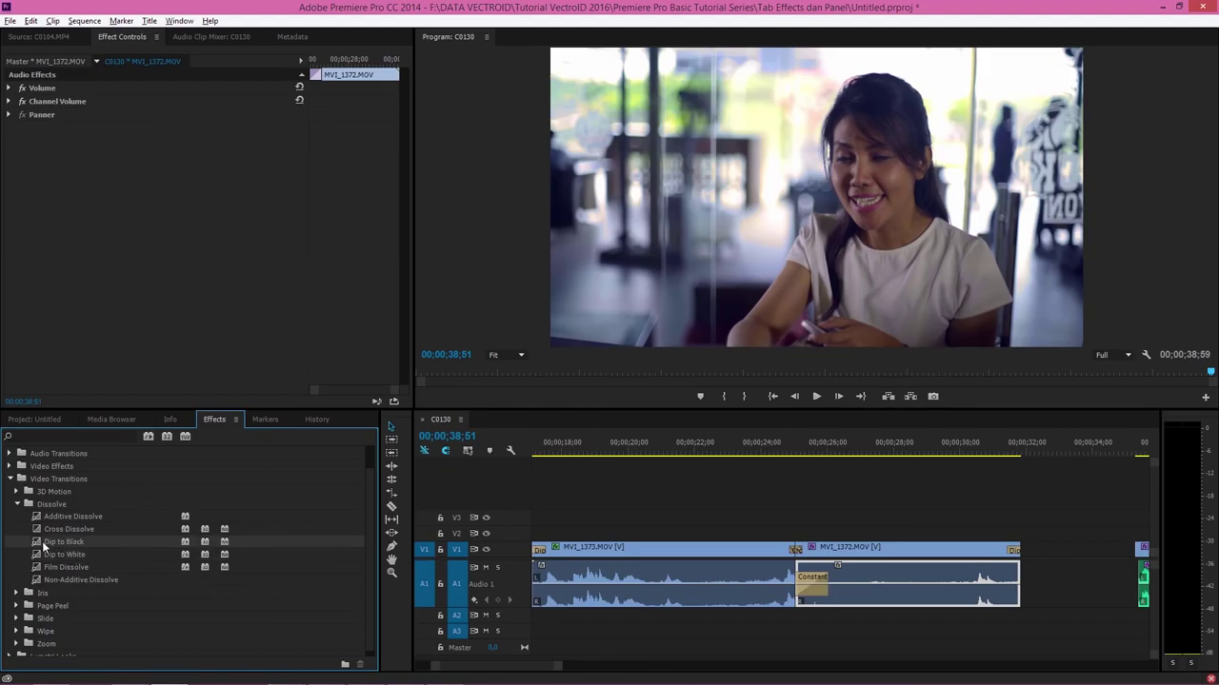
{"action": "mouse_move", "coordinate": [45, 541]}
{"action": "left_mouse_down"}
{"action": "mouse_move", "coordinate": [806, 545]}
{"action": "mouse_move", "coordinate": [803, 556]}
{"action": "left_mouse_up"}
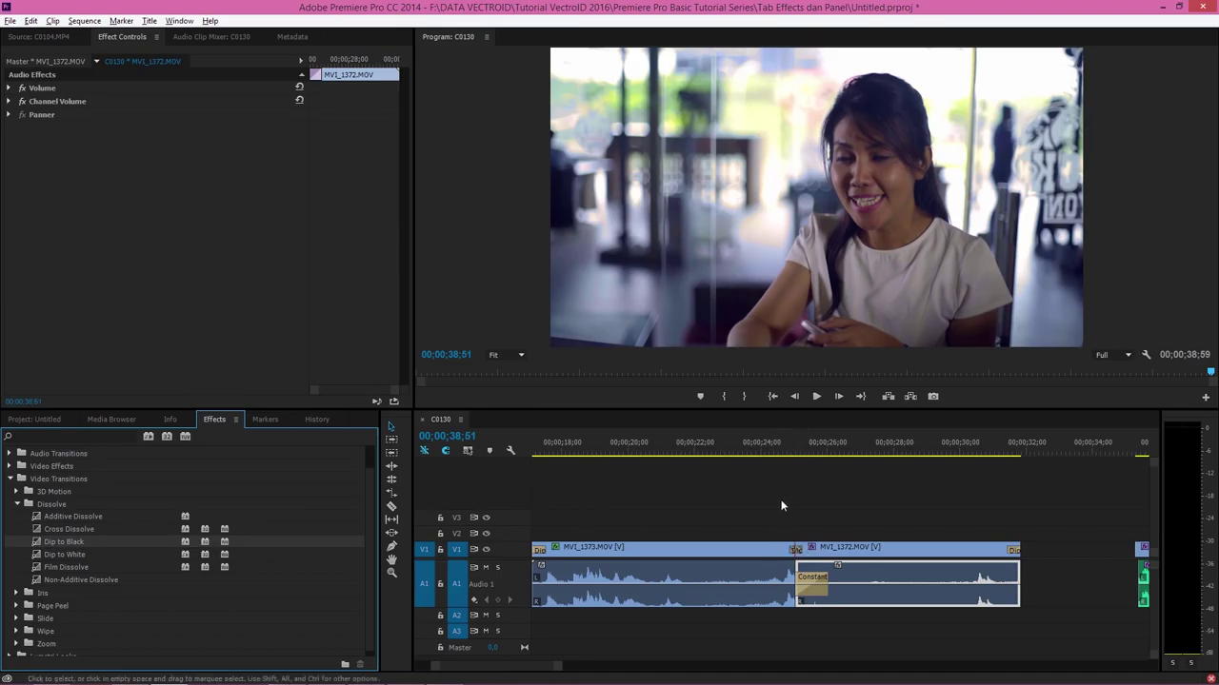
Scrub near 00;00;17;10, place Dip to Black at MVI_1372's end and preview the fade
{"action": "left_click_drag", "start_coordinate": [781, 451], "coordinate": [800, 456]}
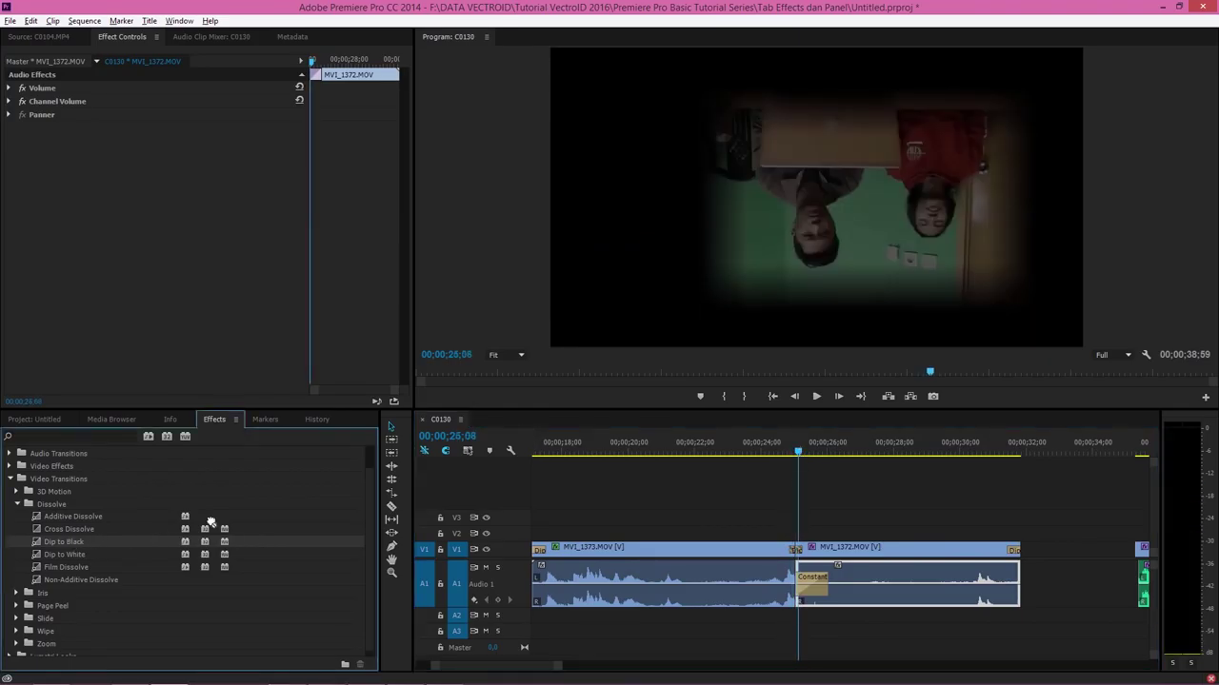
{"action": "left_click", "coordinate": [534, 449]}
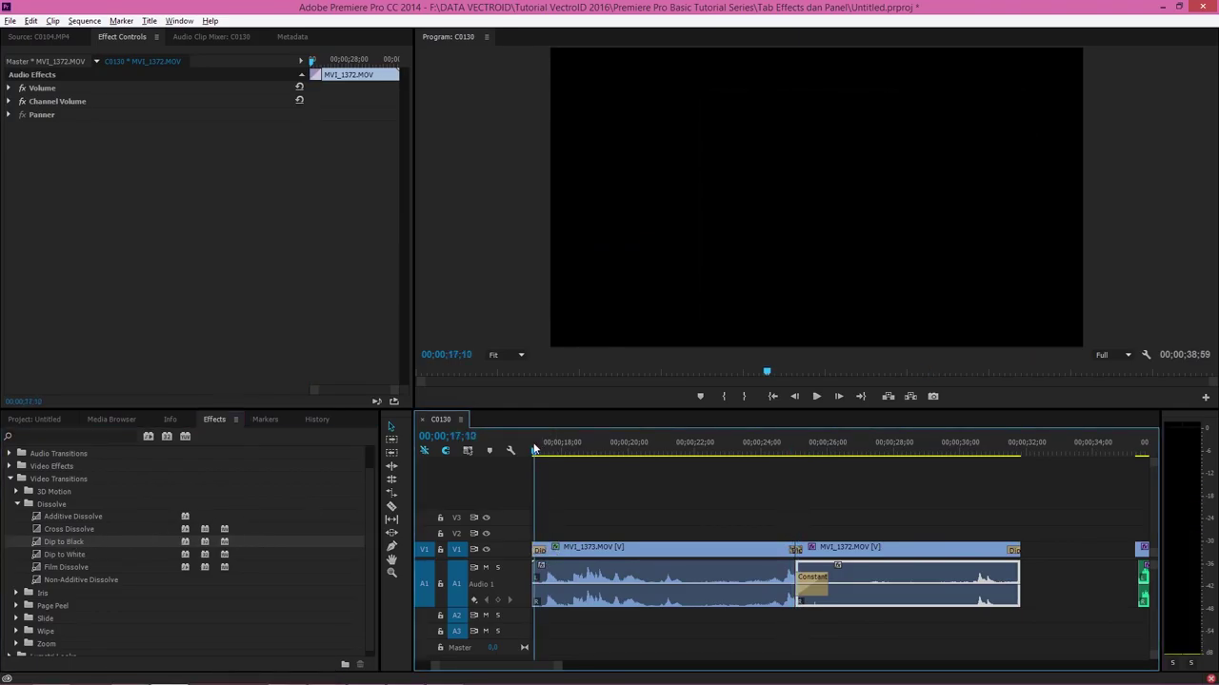
{"action": "left_click_drag", "start_coordinate": [534, 450], "coordinate": [606, 450]}
{"action": "left_click_drag", "start_coordinate": [41, 545], "coordinate": [767, 522]}
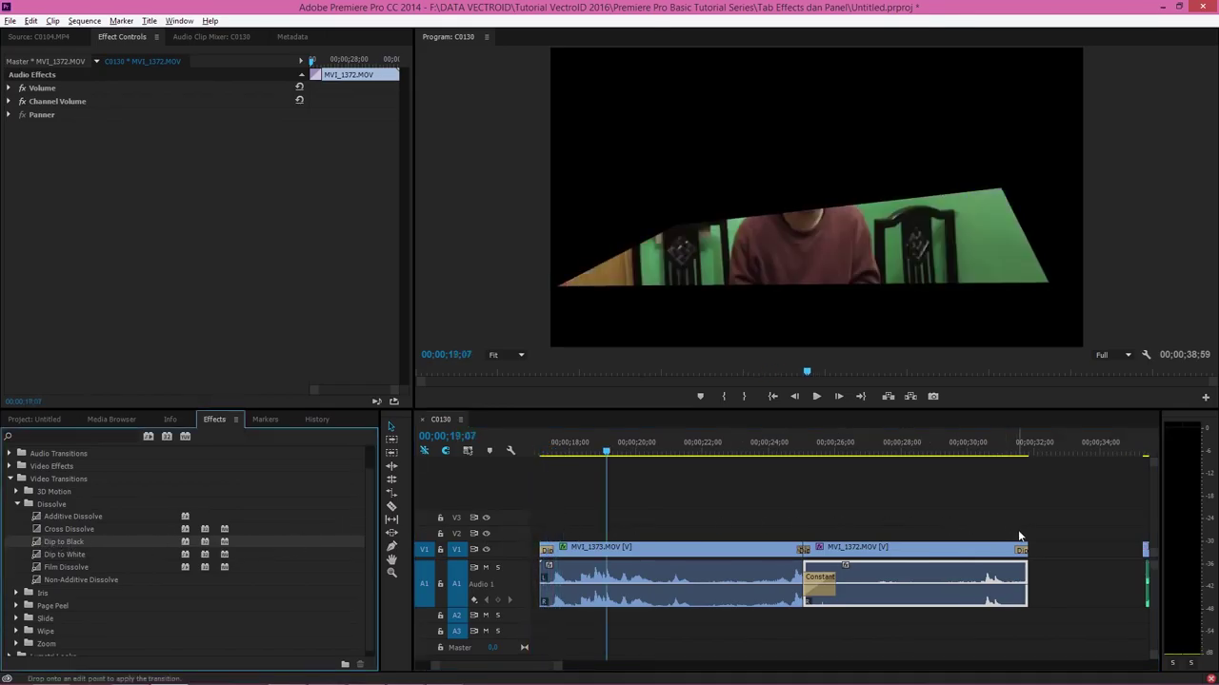
{"action": "left_click_drag", "start_coordinate": [1018, 535], "coordinate": [1020, 551]}
{"action": "left_click", "coordinate": [1013, 448]}
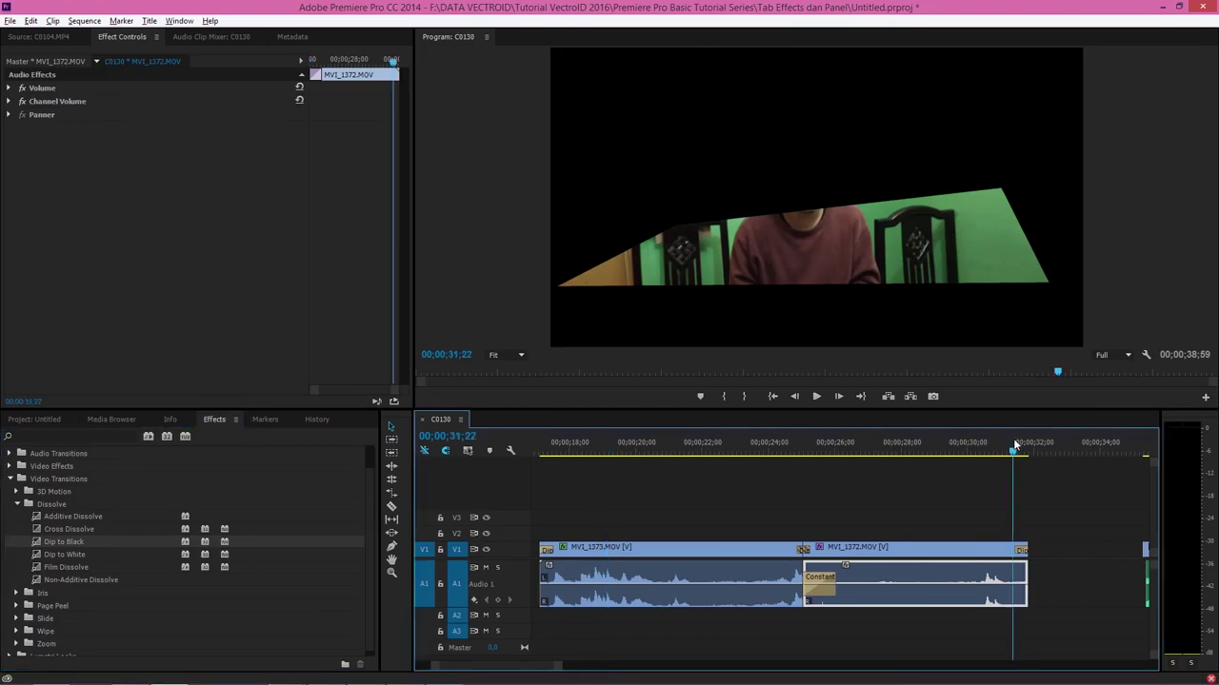
{"action": "left_click_drag", "start_coordinate": [1015, 445], "coordinate": [1021, 446]}
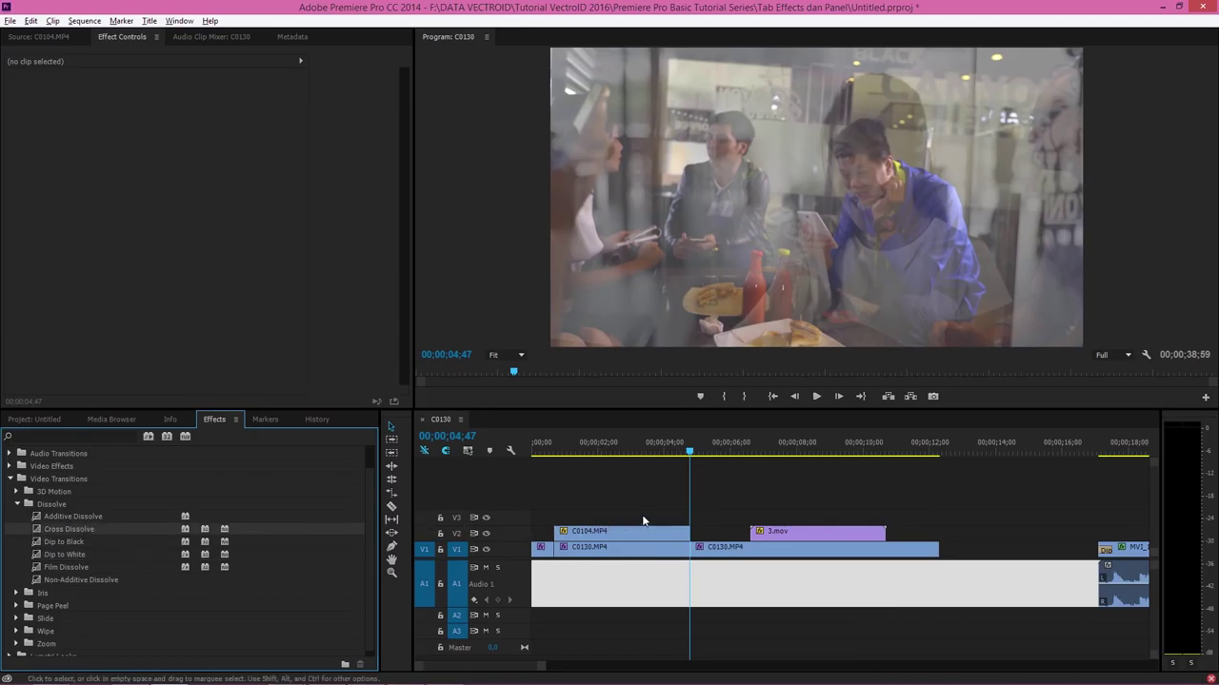
Drop C0104.MP4 from V2 onto V1 at 100% opacity, then Cross Dissolve it into C0130.MP4 and preview
{"action": "left_click_drag", "start_coordinate": [639, 533], "coordinate": [650, 554]}
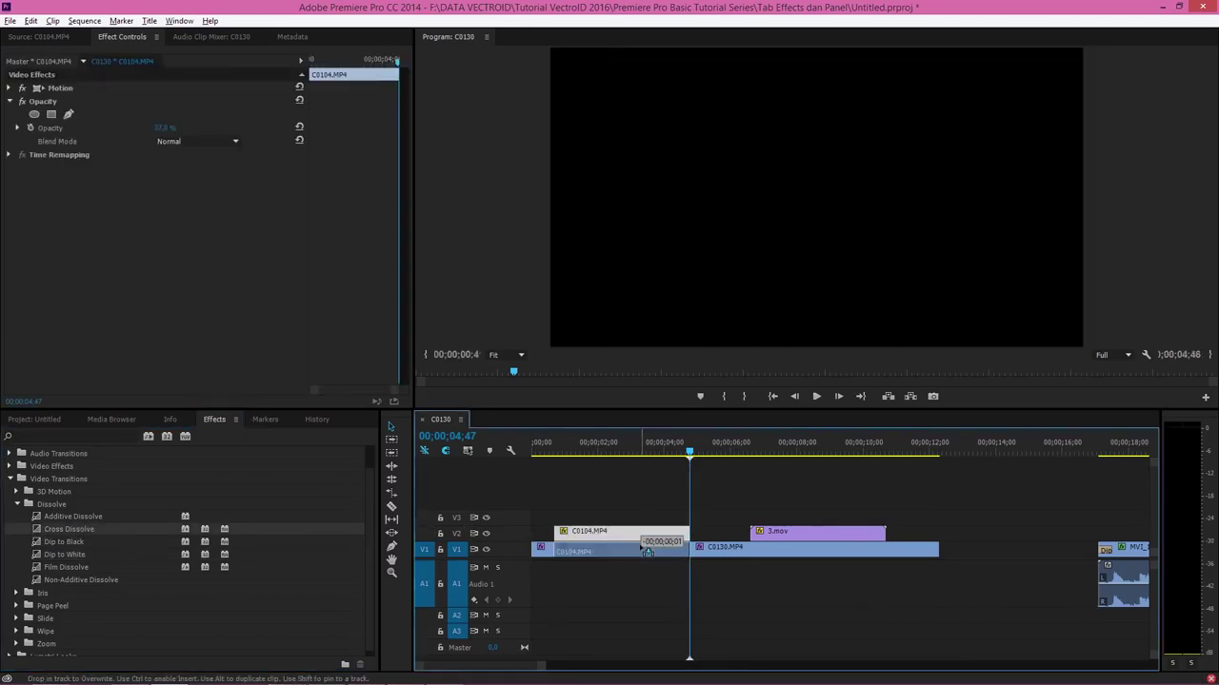
{"action": "left_click_drag", "start_coordinate": [157, 127], "coordinate": [238, 139]}
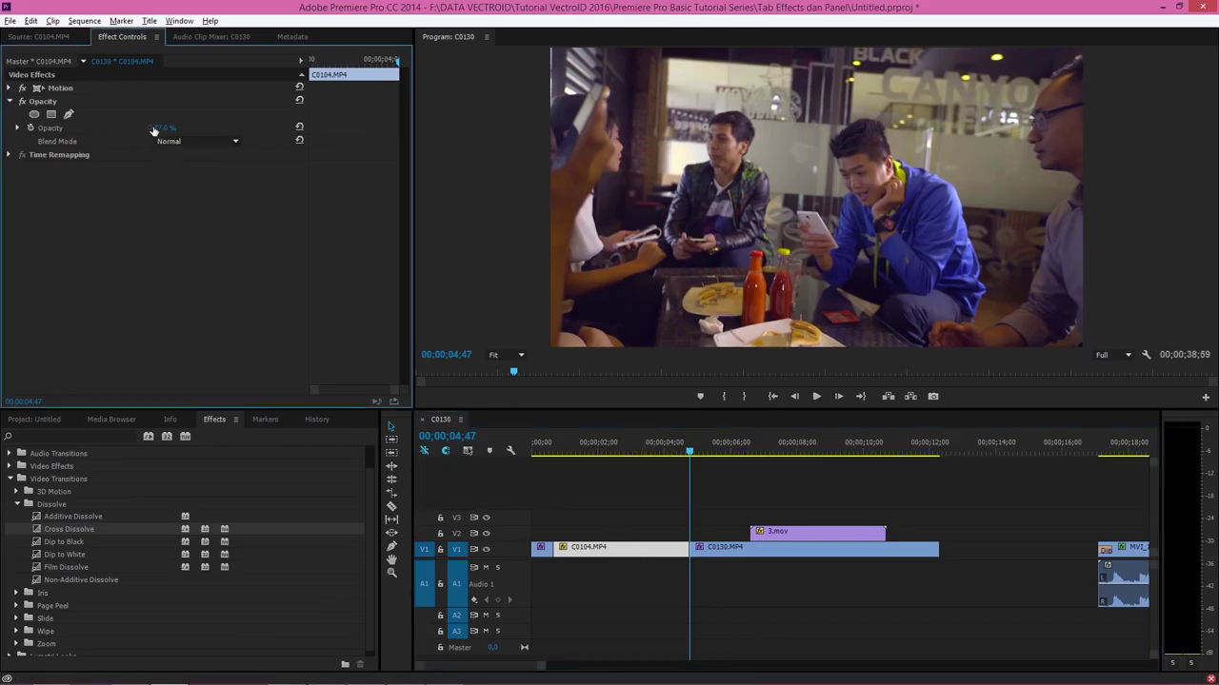
{"action": "left_click_drag", "start_coordinate": [79, 536], "coordinate": [693, 556]}
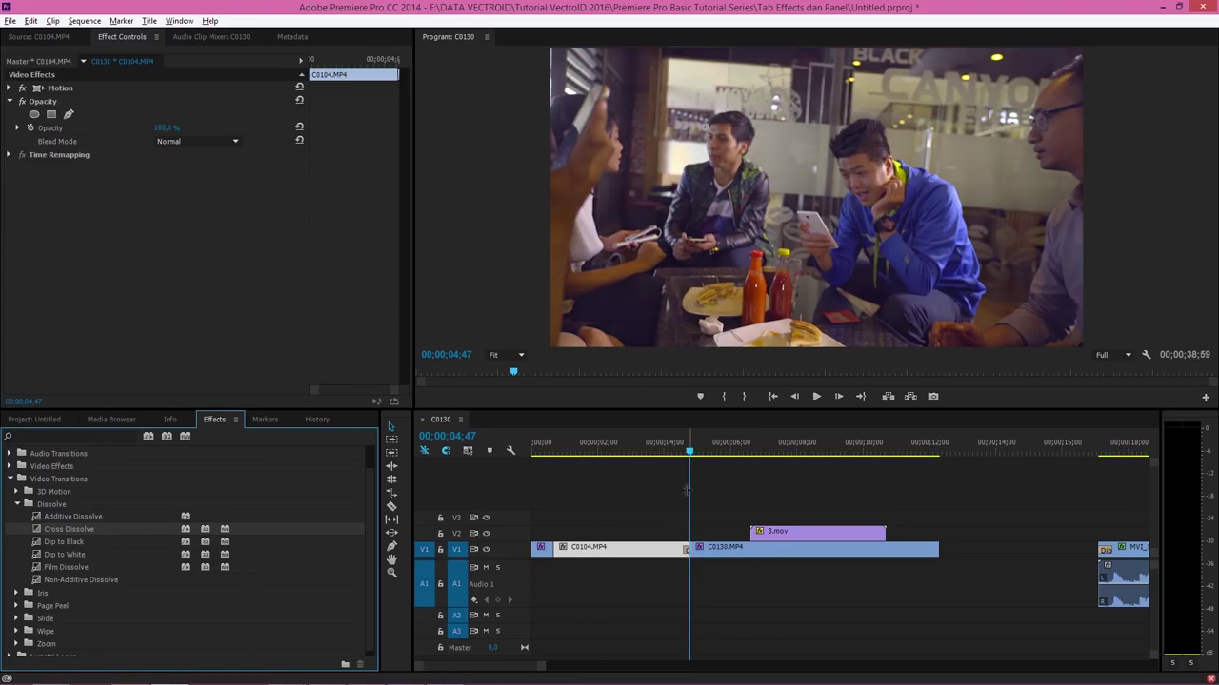
{"action": "left_click", "coordinate": [676, 453]}
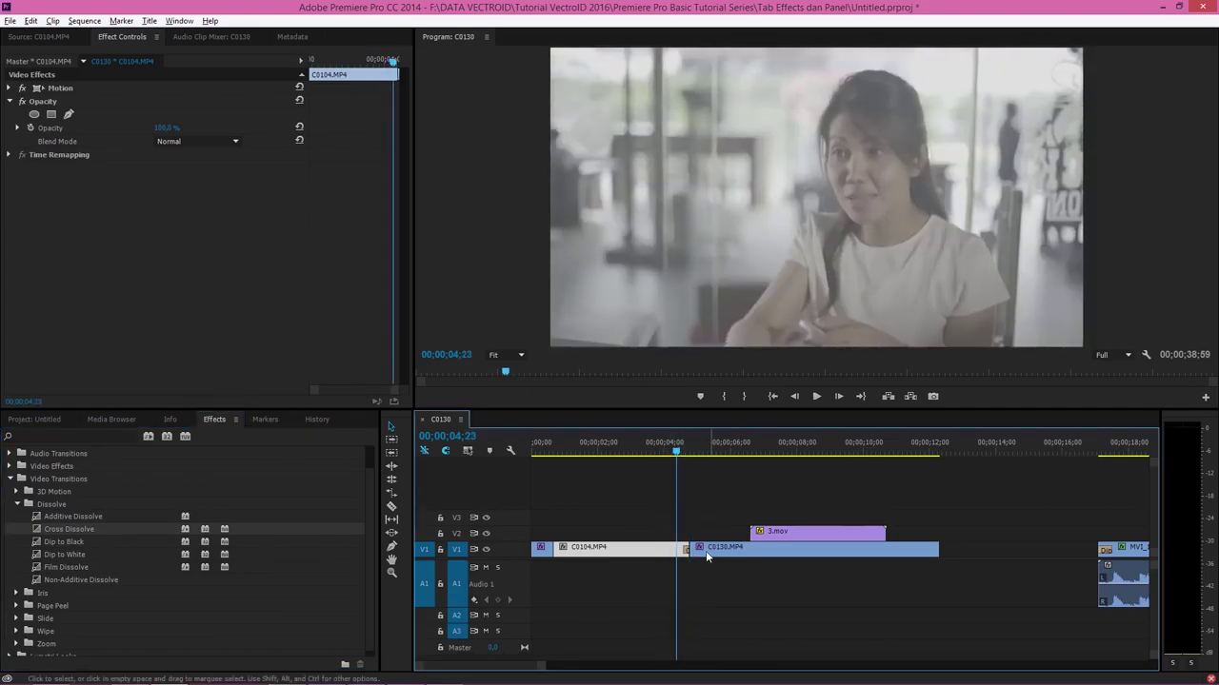
{"action": "left_click", "coordinate": [709, 555]}
{"action": "left_click_drag", "start_coordinate": [72, 530], "coordinate": [691, 552]}
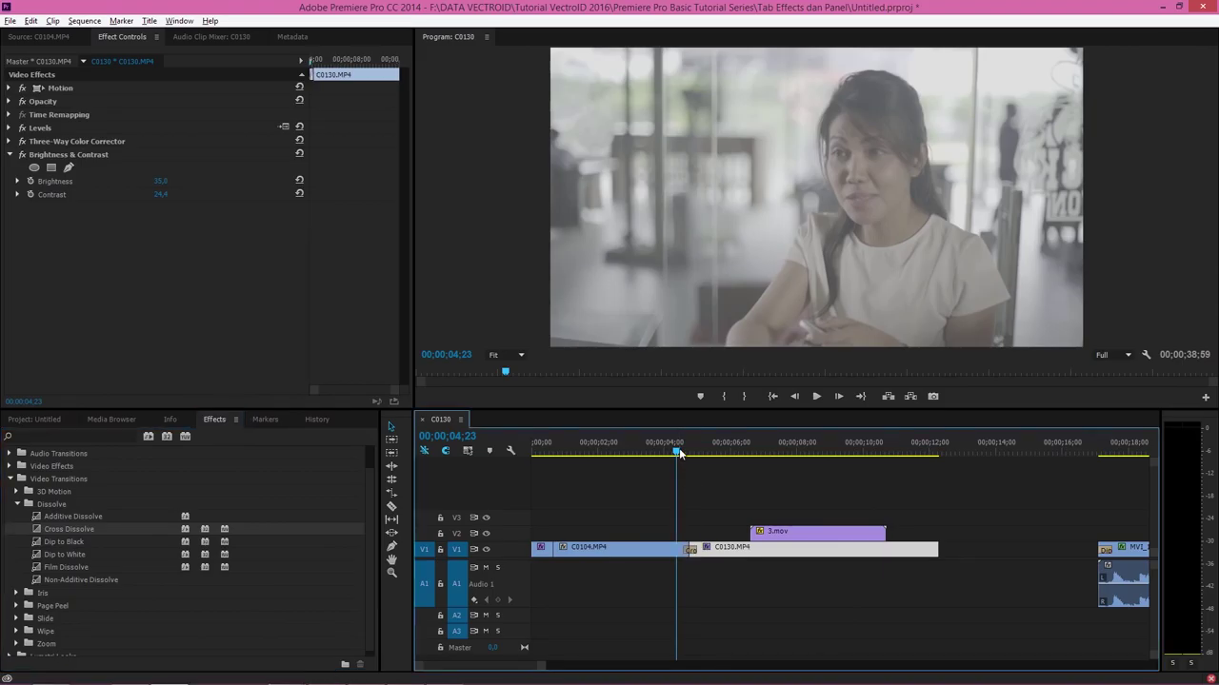
{"action": "left_click_drag", "start_coordinate": [679, 454], "coordinate": [703, 456]}
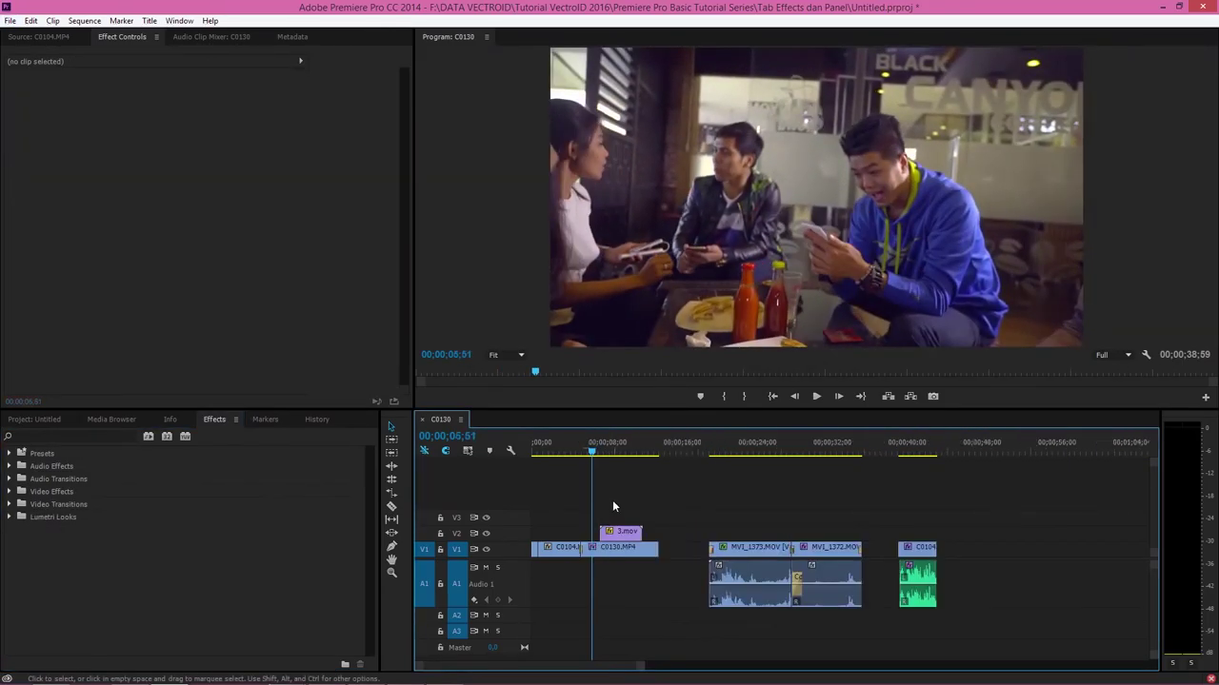
{"action": "key", "text": "minus"}
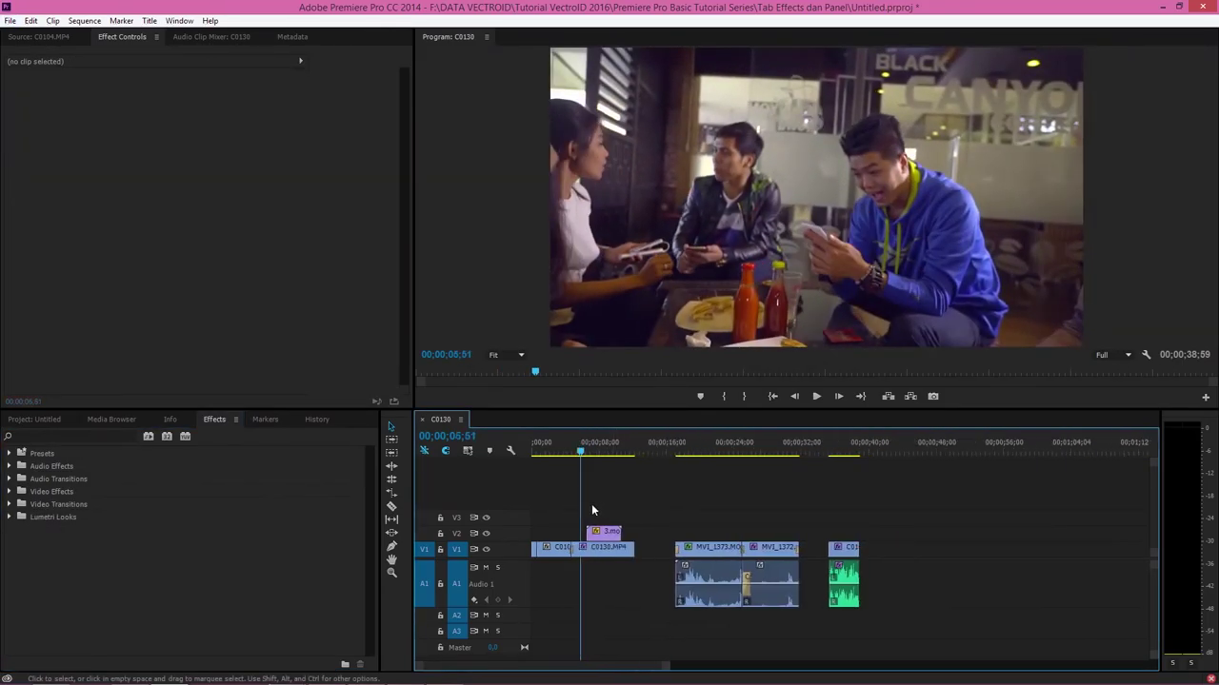